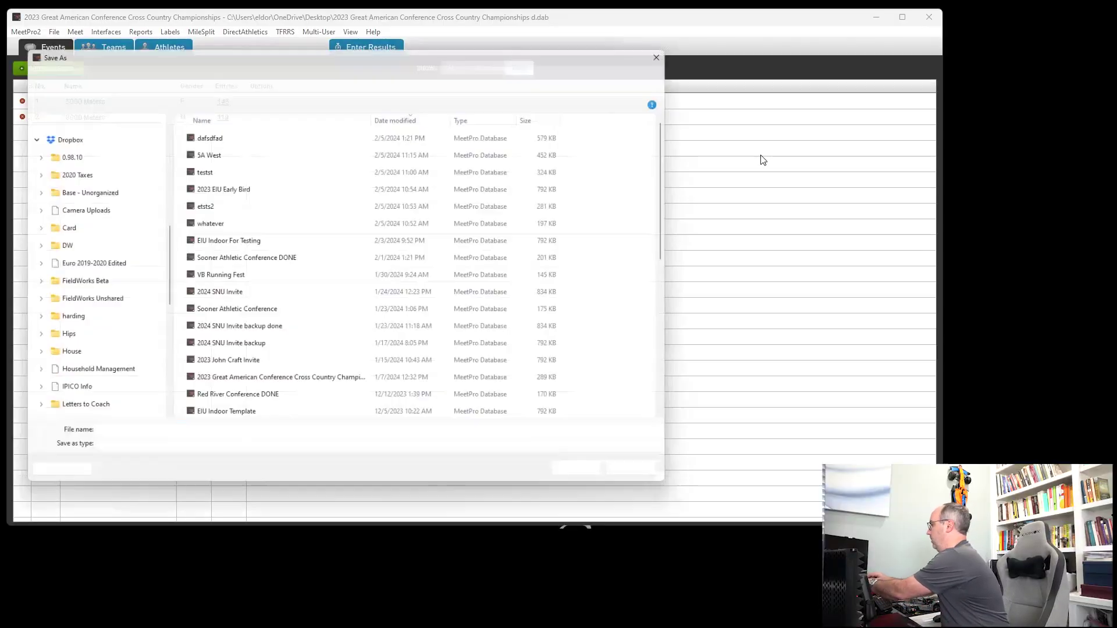
# - Save the new meet database as "5A West 2" and set the meet's start date to 04/27/2023
pyautogui.write('5A West 2')
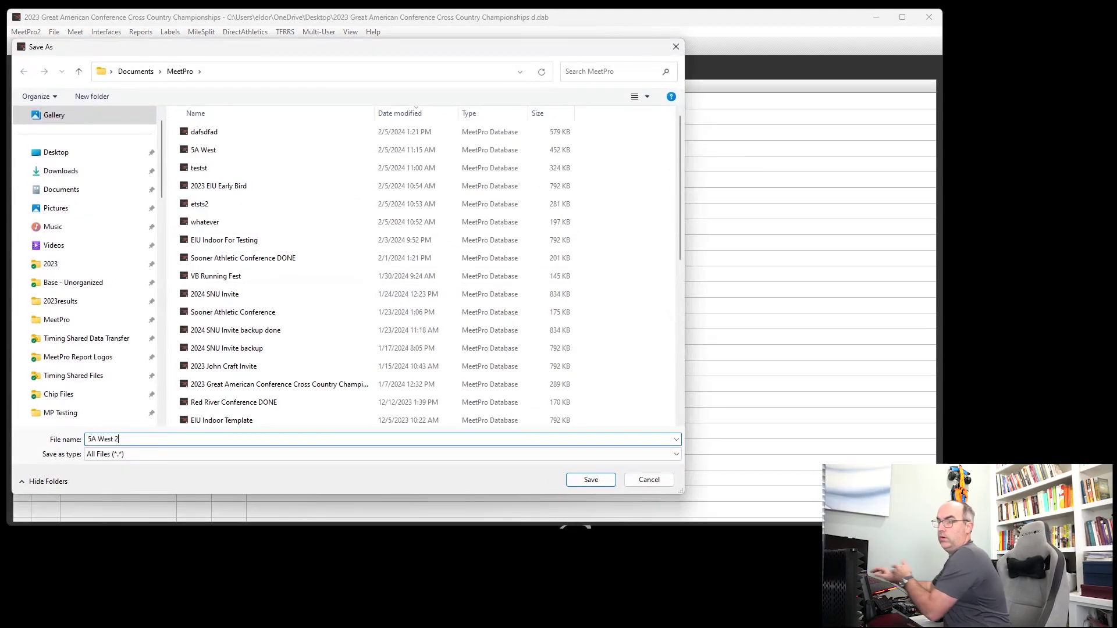
pyautogui.press('Return')
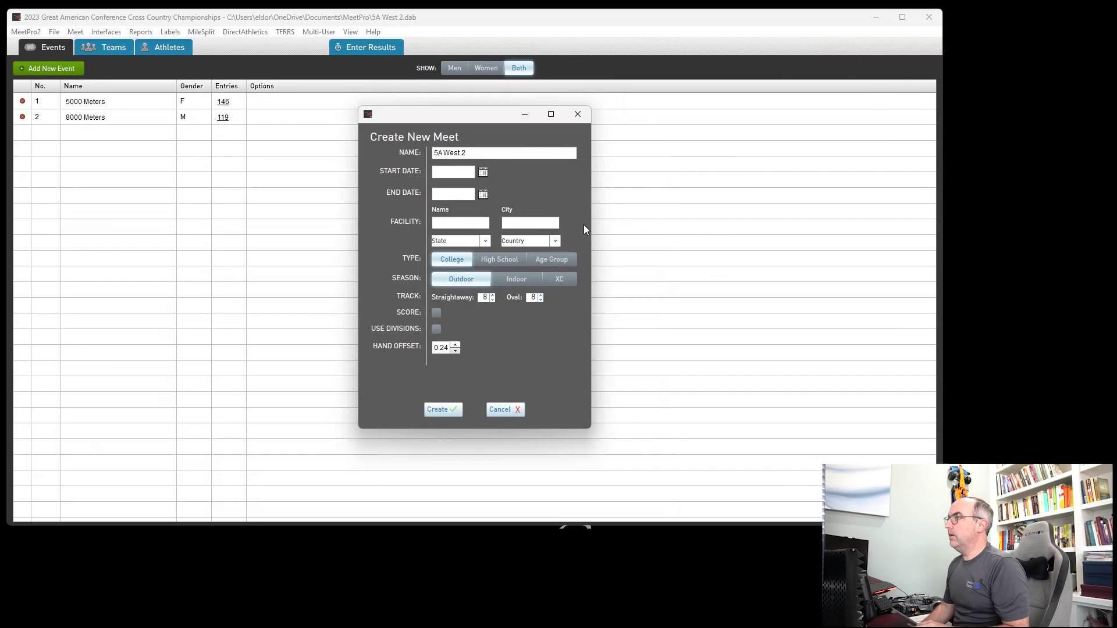
pyautogui.click(484, 173)
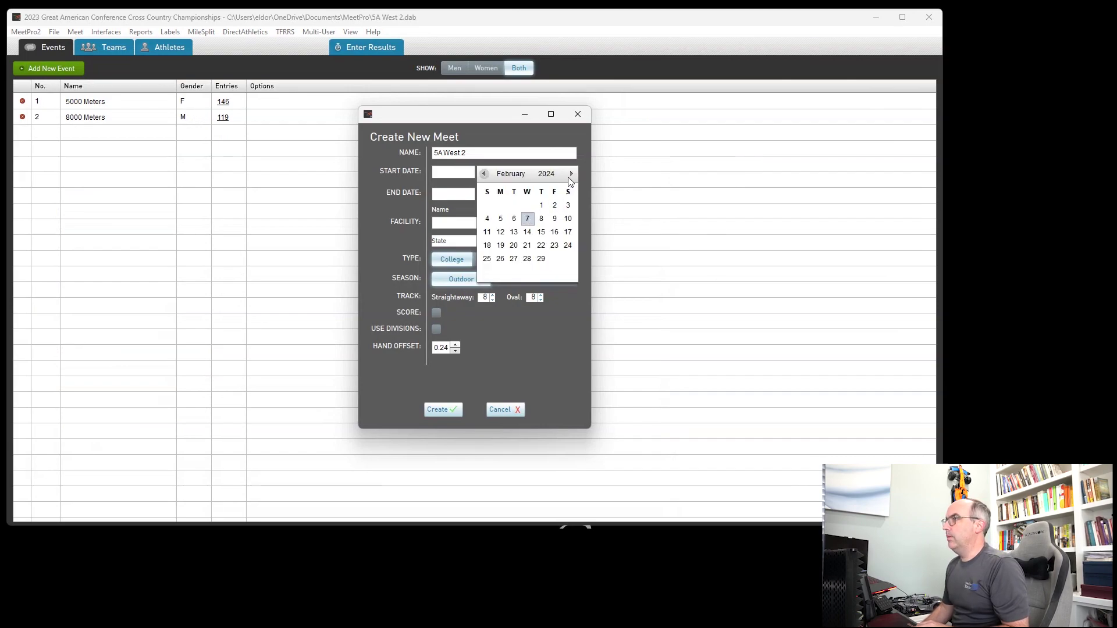
pyautogui.click(487, 172)
pyautogui.click(488, 173)
pyautogui.click(488, 172)
pyautogui.click(487, 173)
pyautogui.click(487, 173)
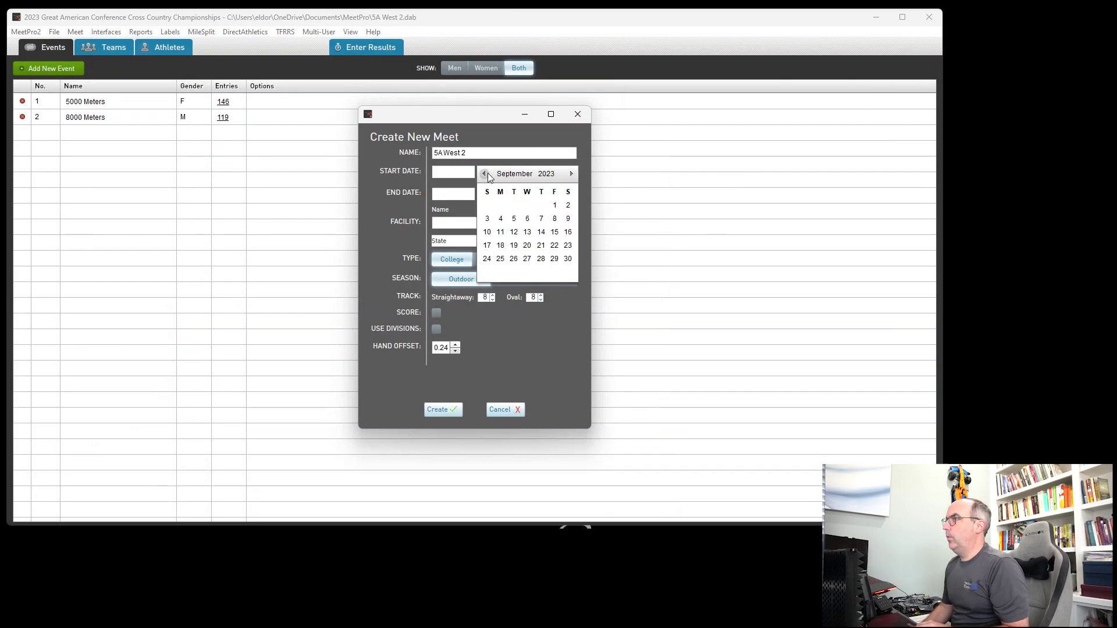
pyautogui.click(487, 173)
pyautogui.click(487, 173)
pyautogui.click(488, 173)
pyautogui.click(488, 173)
pyautogui.click(488, 173)
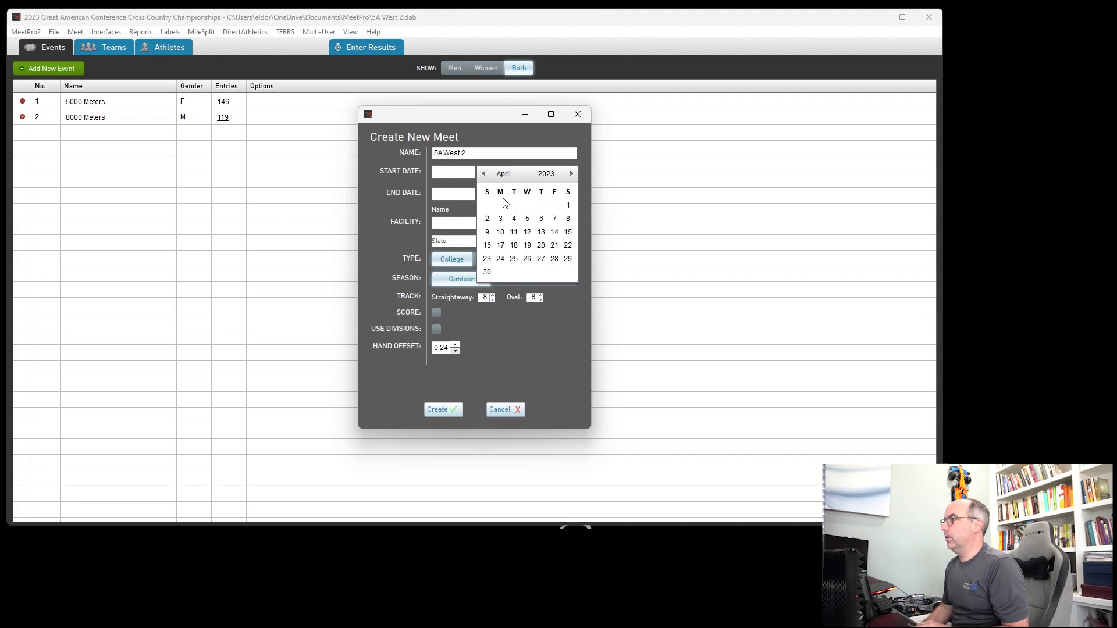
pyautogui.click(541, 258)
# - Fill in the meet's facility name and city as Vilonia, with state Arkansas and country United States
pyautogui.click(470, 225)
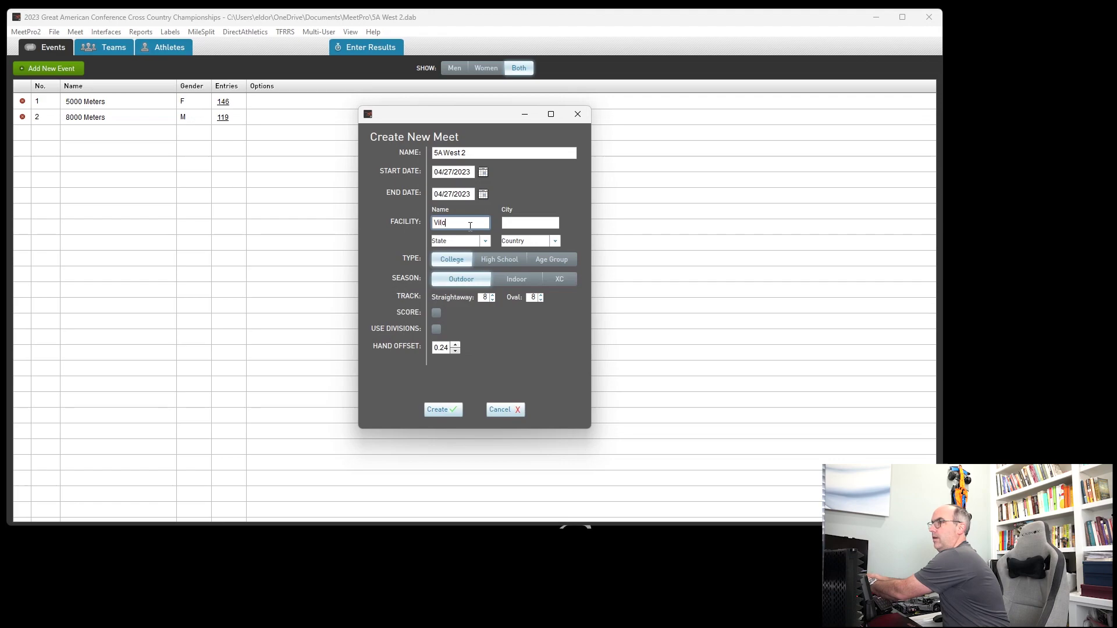
pyautogui.press('Tab')
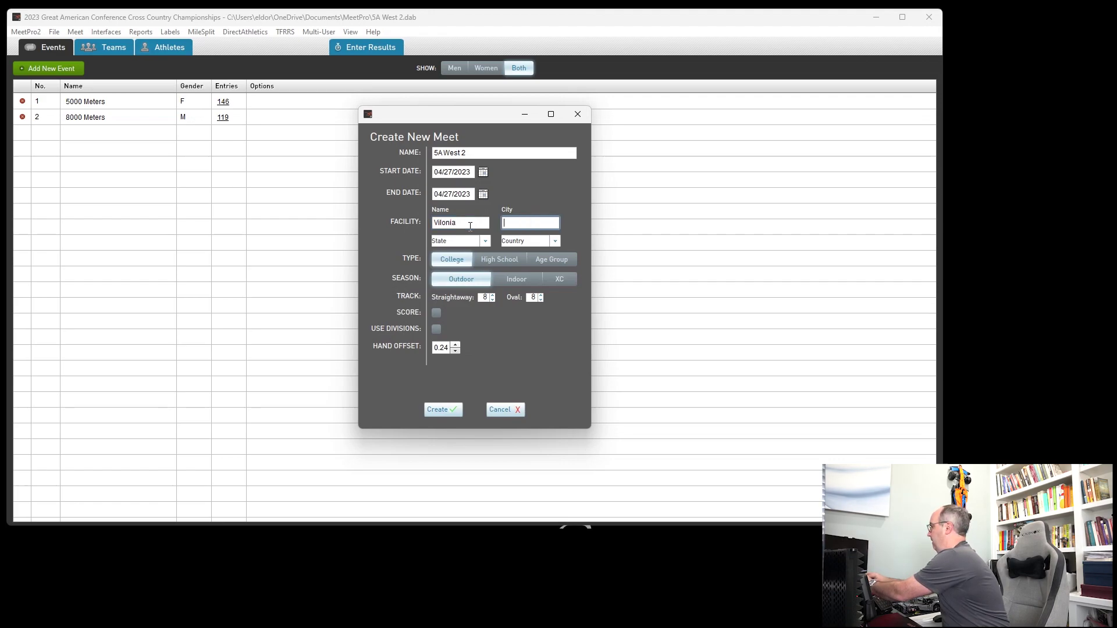
pyautogui.press('Tab')
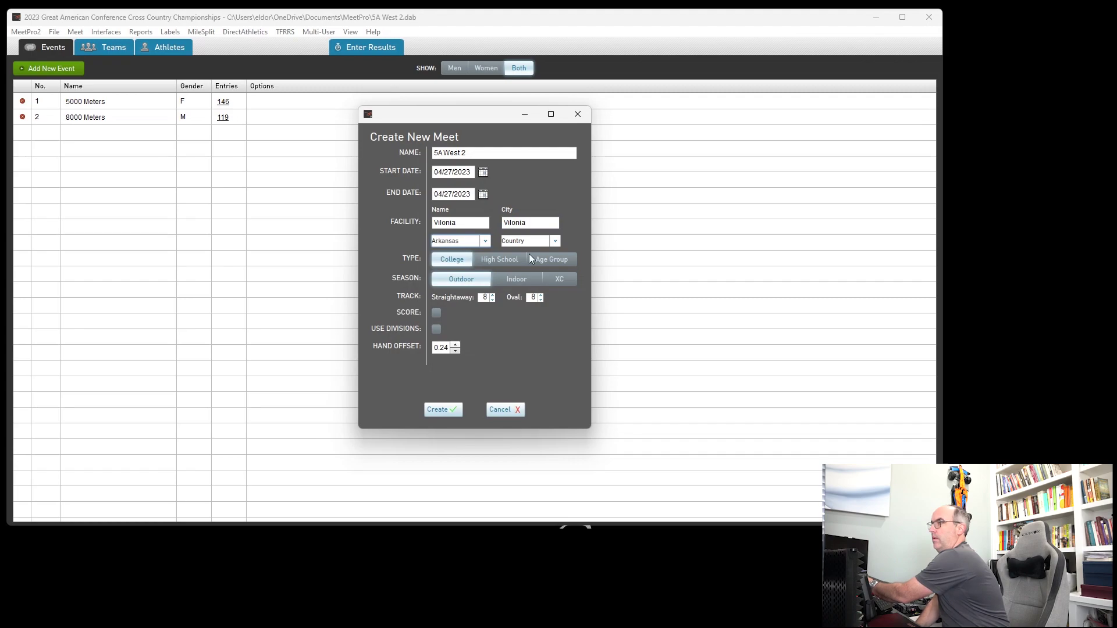
pyautogui.press('Tab')
pyautogui.press('Down')
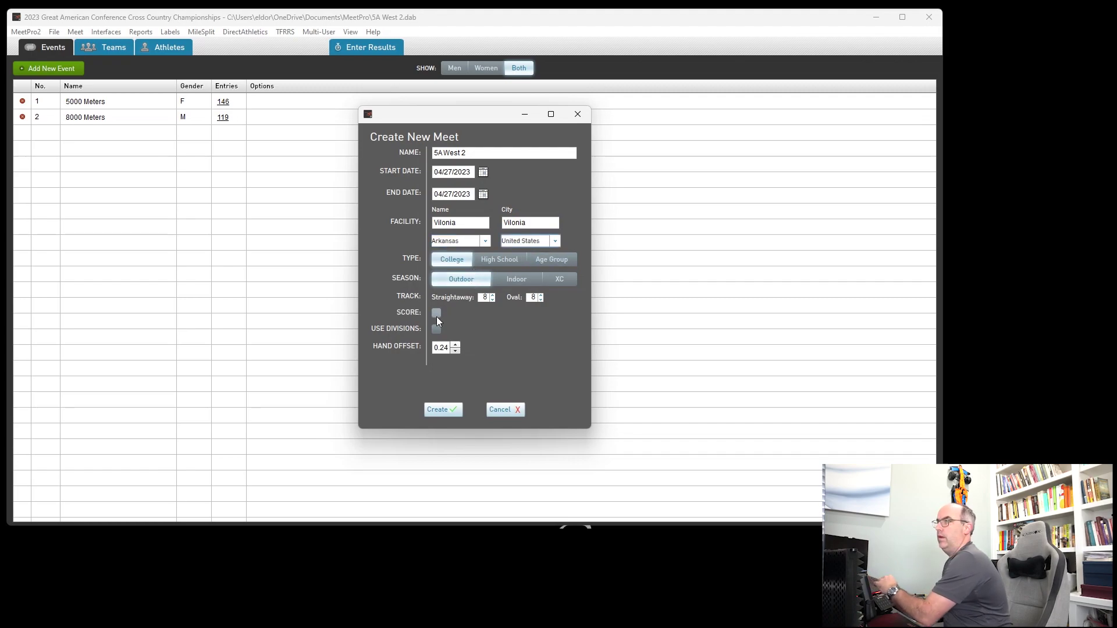
# - Enable scoring, extend the facility name to "Vilonia HS", and create the meet
pyautogui.click(437, 314)
pyautogui.click(473, 222)
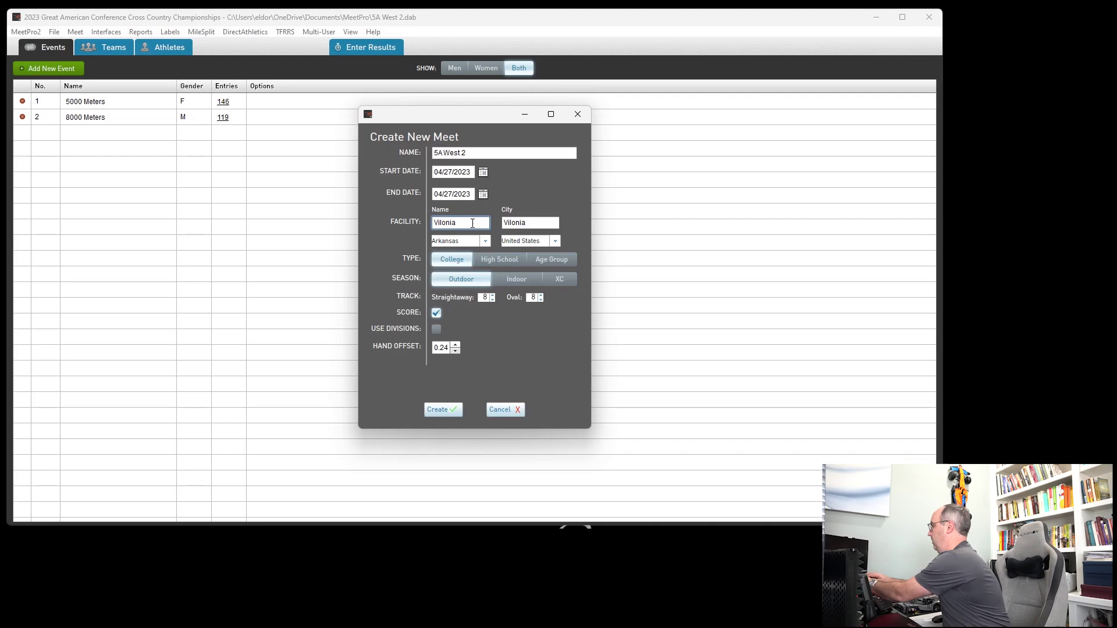
pyautogui.write('HS')
pyautogui.click(439, 410)
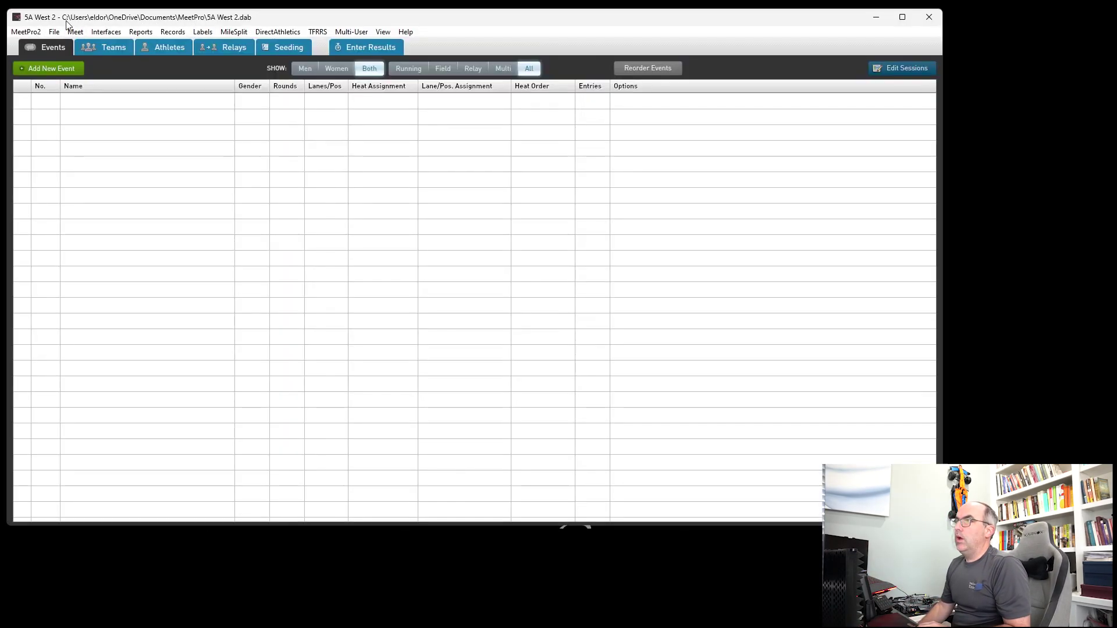
# - Review the new meet's information, including its name, course and location, and close it without editing
pyautogui.click(75, 32)
pyautogui.click(81, 58)
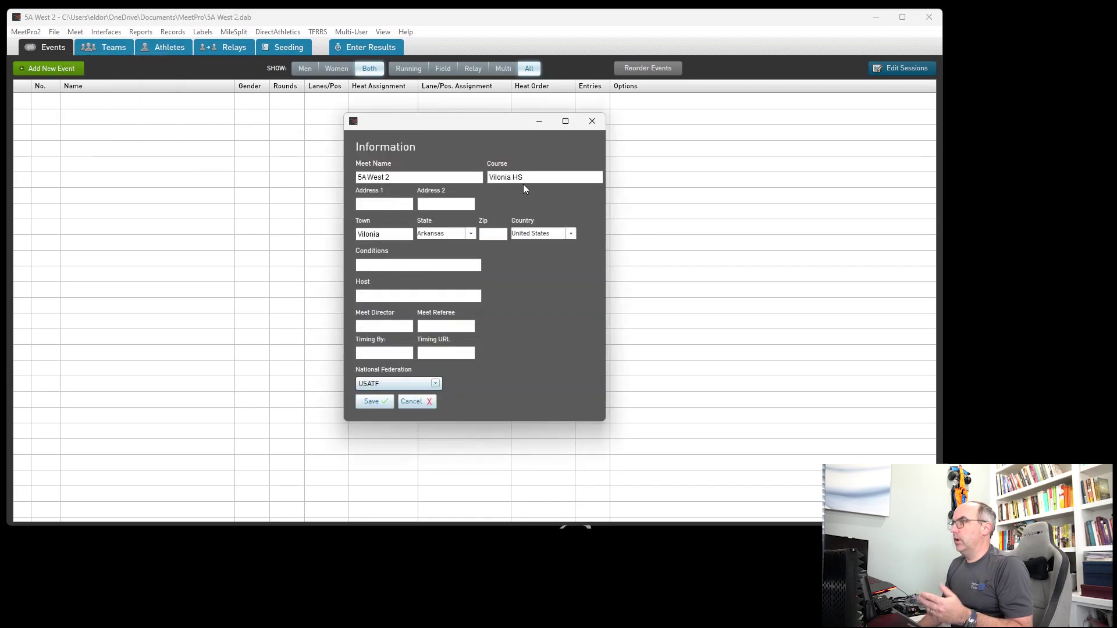
pyautogui.click(598, 124)
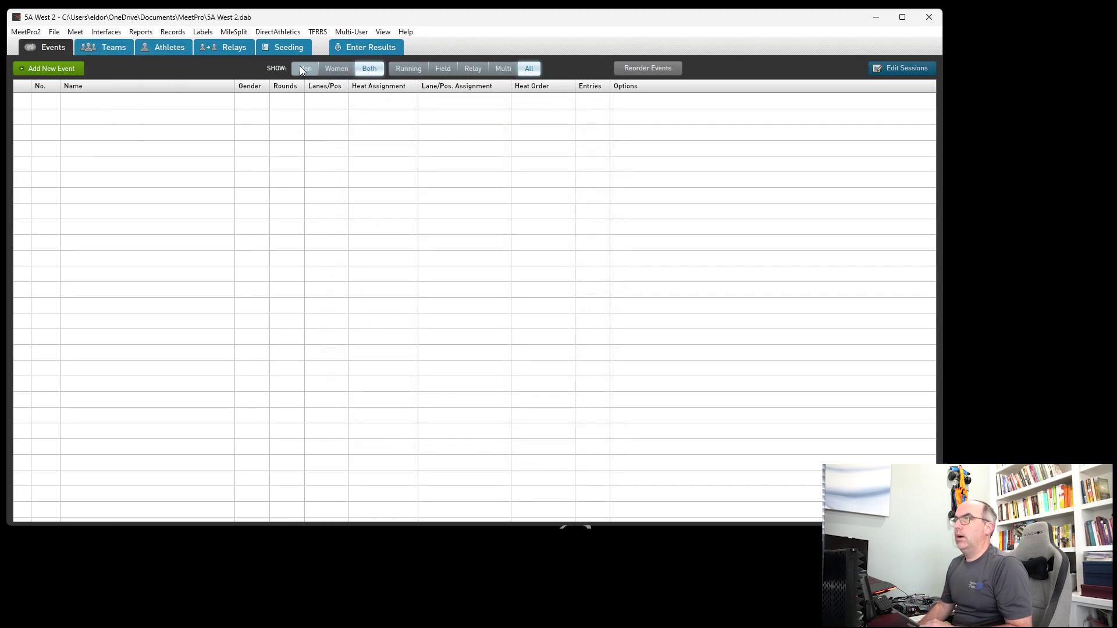
# - Log in to MileSplit with the remembered account credentials
pyautogui.click(234, 32)
pyautogui.click(240, 43)
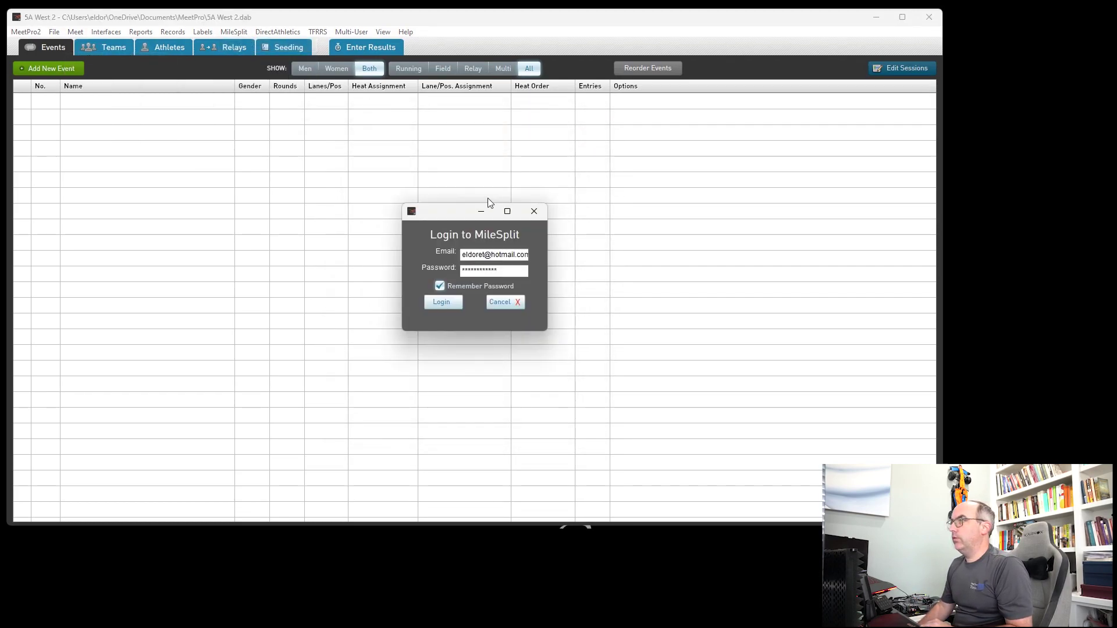
pyautogui.click(459, 298)
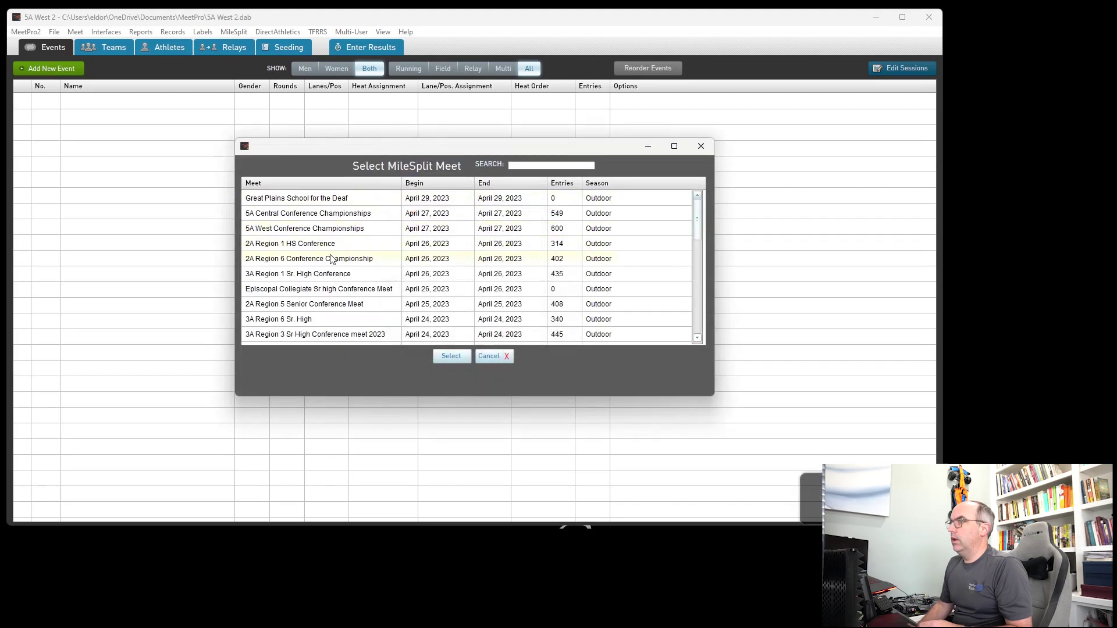
# - Associate the MileSplit meet "5A West Conference Championships" and import its entries together with events and divisions
pyautogui.click(325, 228)
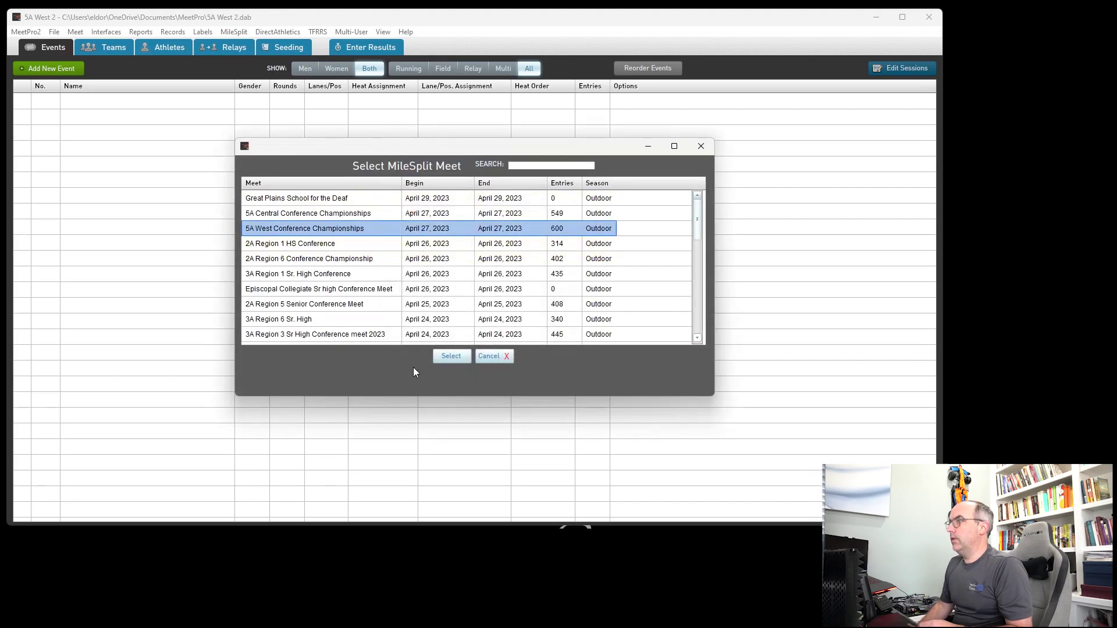
pyautogui.click(448, 356)
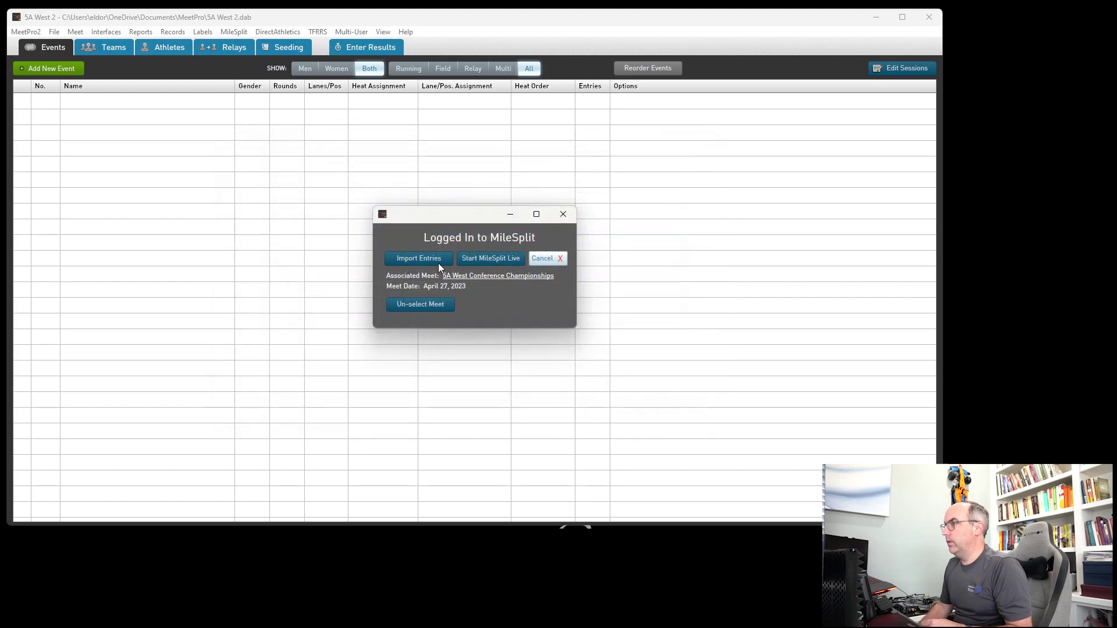
pyautogui.click(438, 262)
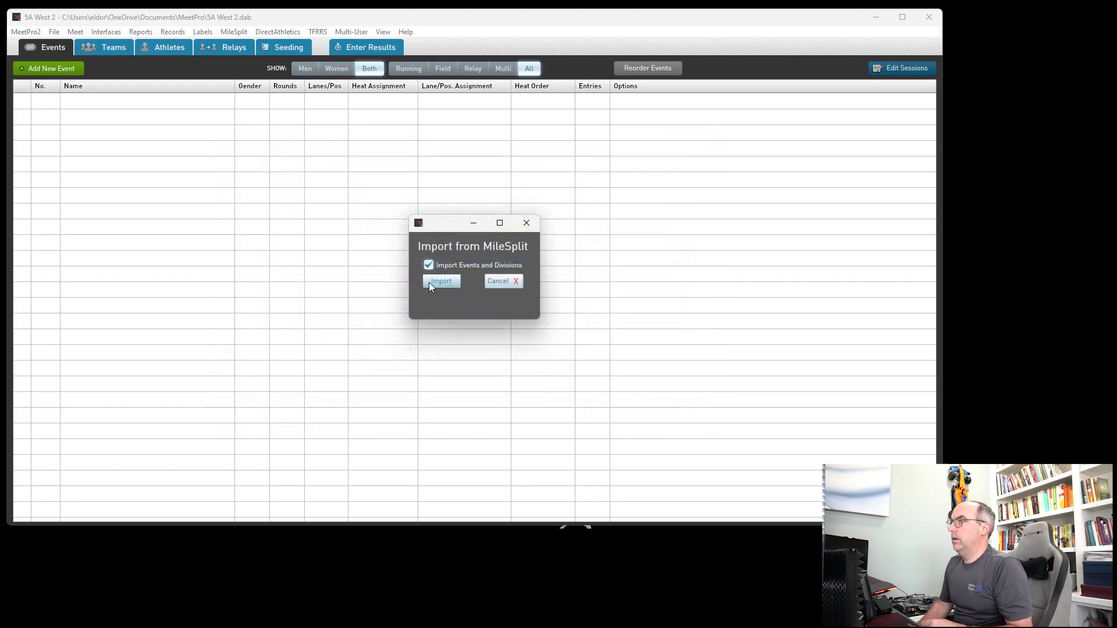
pyautogui.click(429, 283)
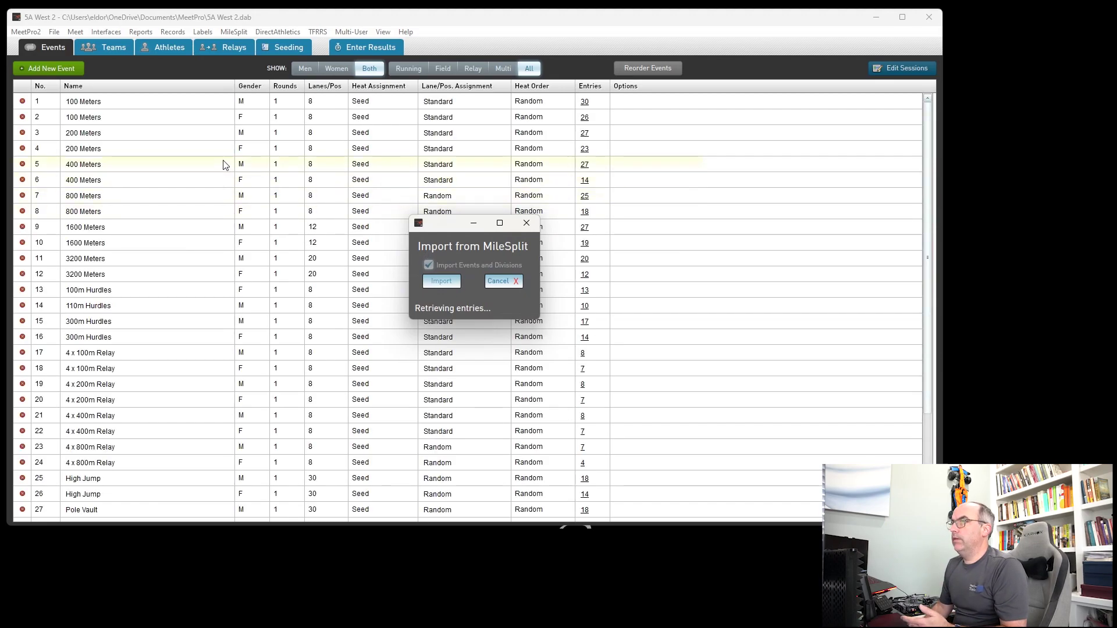
# - Clear all competitor numbers and assign new ones to men and women, unique per meet, starting at 1 and alphabetical by team
pyautogui.click(82, 36)
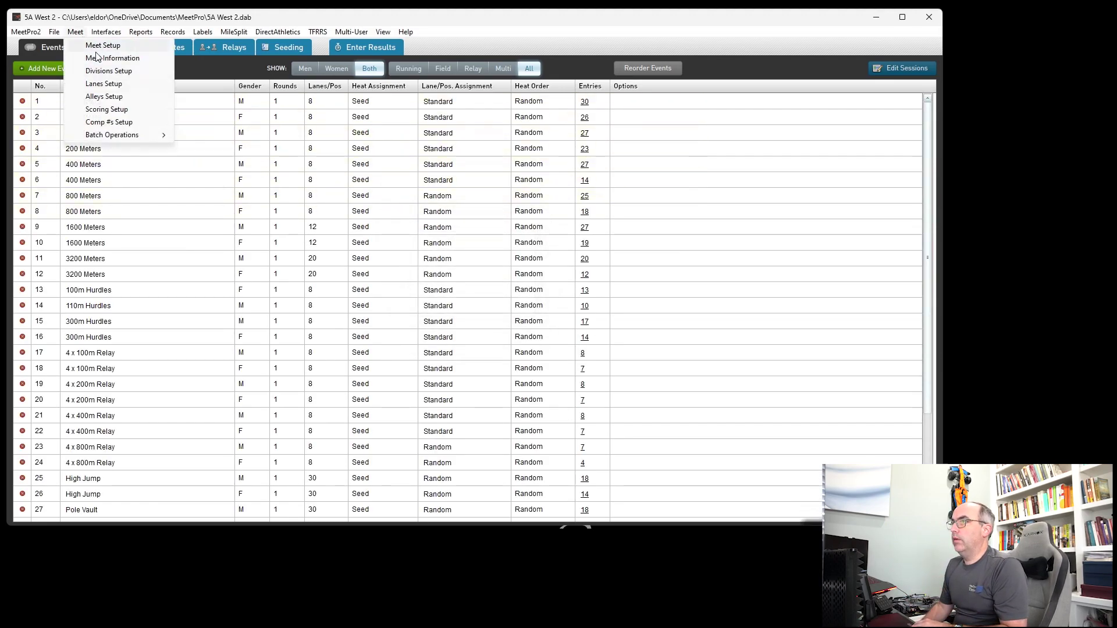
pyautogui.click(105, 124)
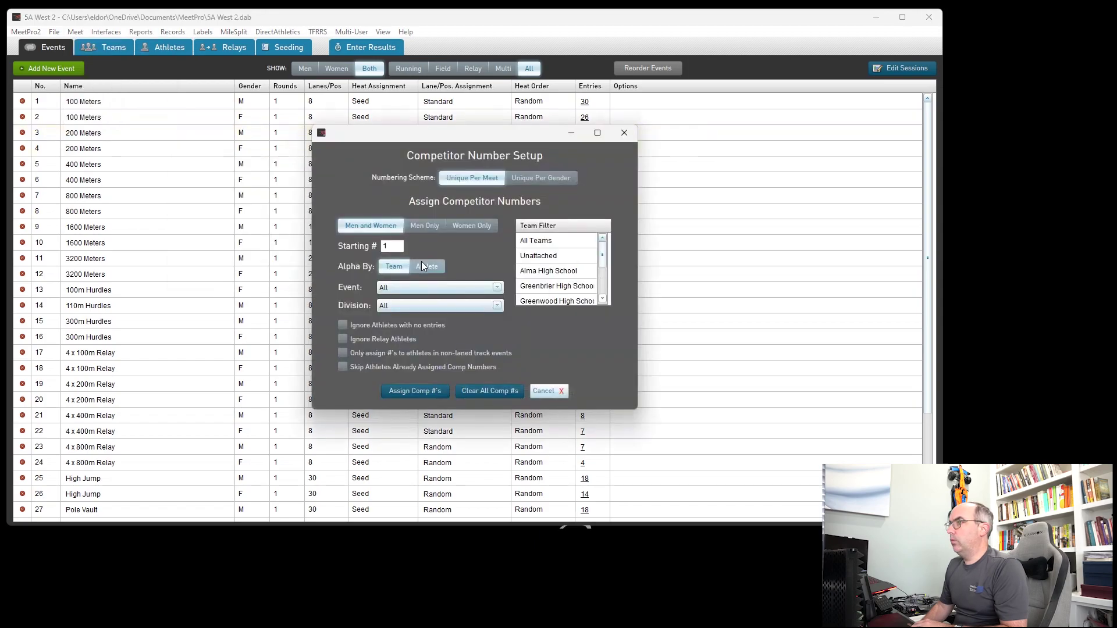
pyautogui.click(472, 386)
pyautogui.click(440, 295)
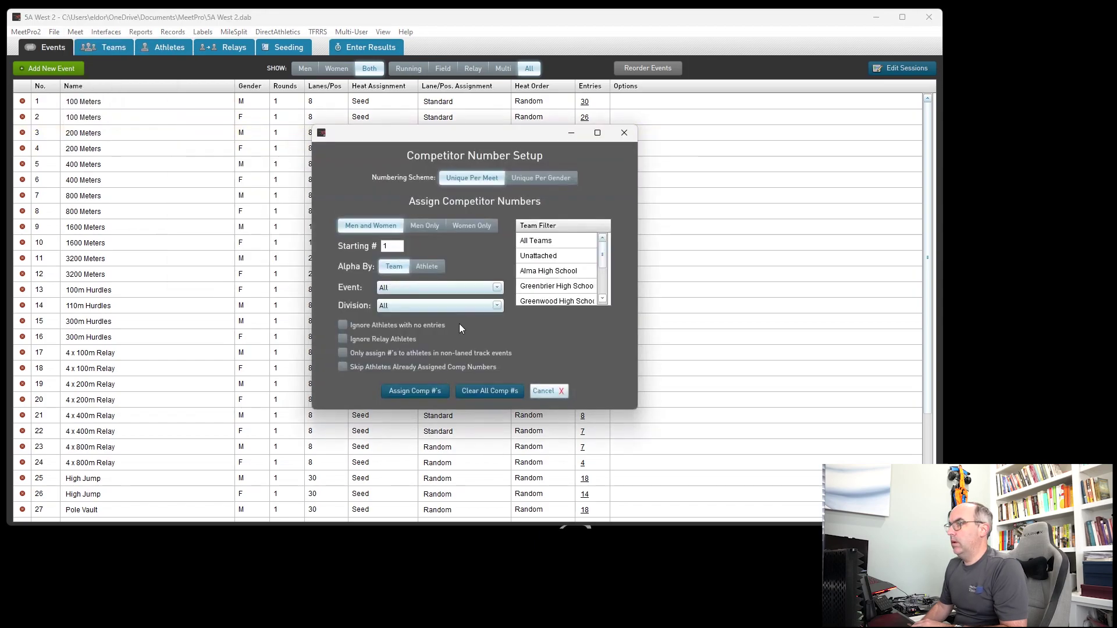
pyautogui.click(429, 390)
pyautogui.click(453, 295)
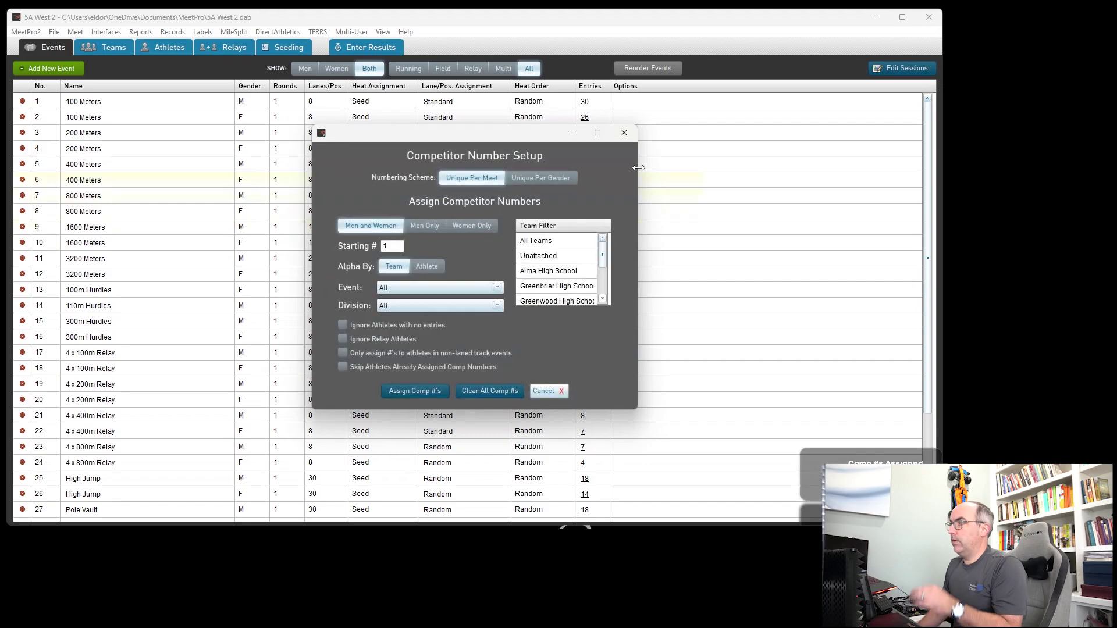
pyautogui.click(623, 133)
# - Batch-set all events in the meet to Youth
pyautogui.click(99, 32)
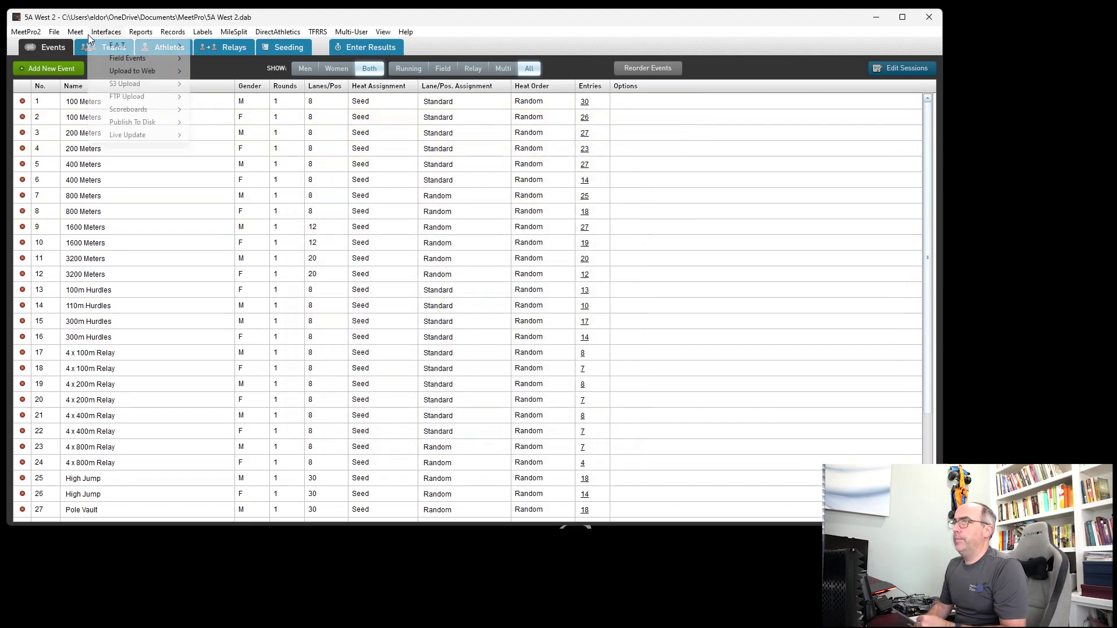
pyautogui.moveTo(75, 32)
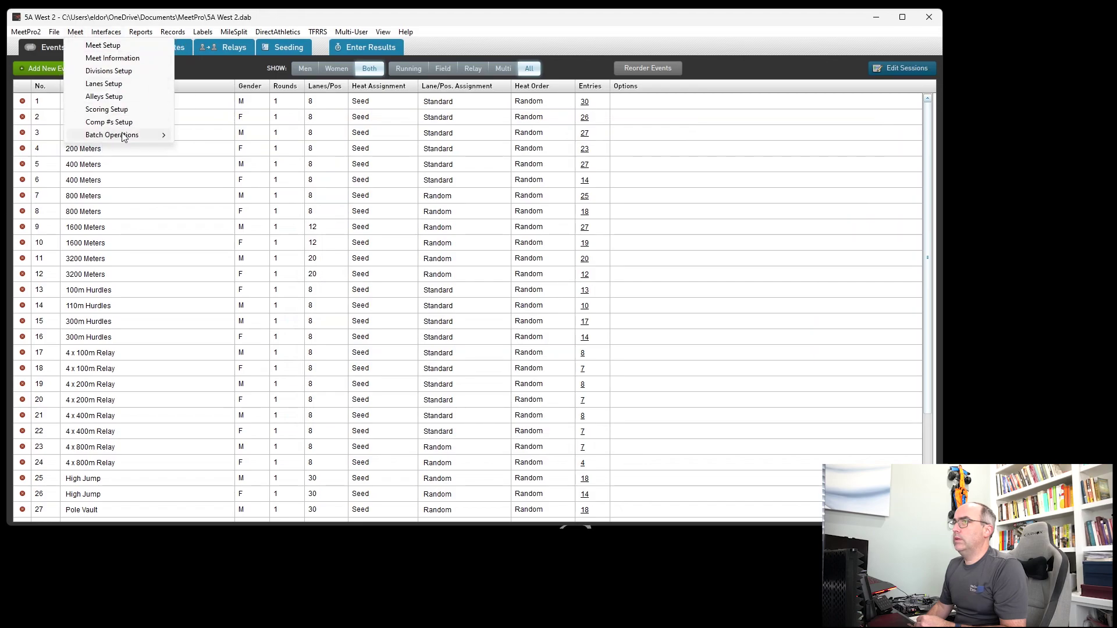
pyautogui.moveTo(124, 135)
pyautogui.moveTo(233, 134)
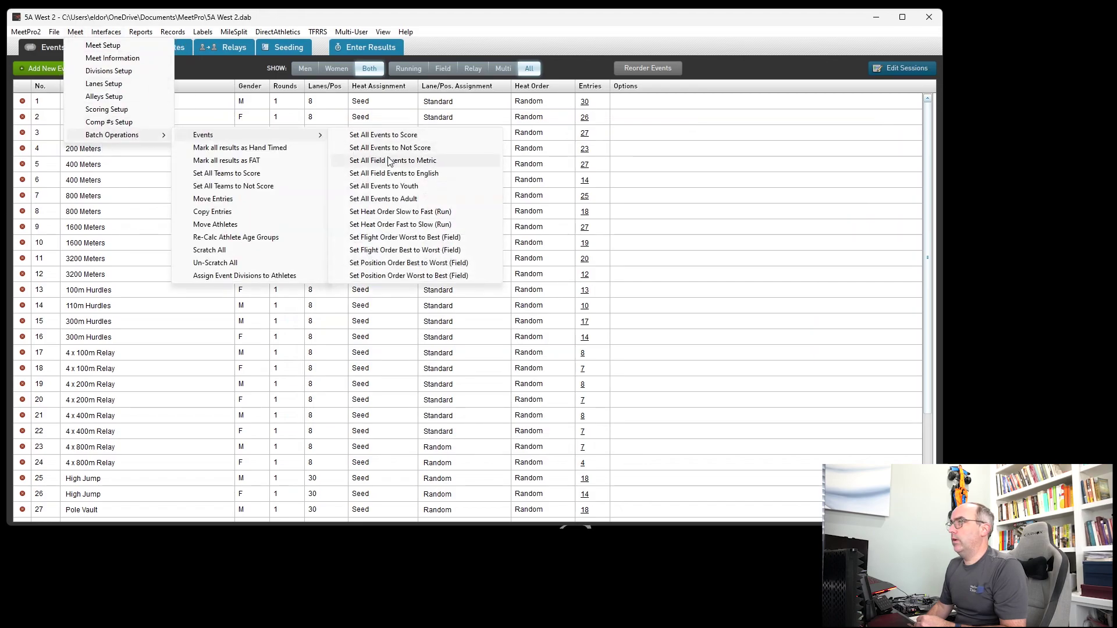
pyautogui.click(400, 186)
pyautogui.click(455, 301)
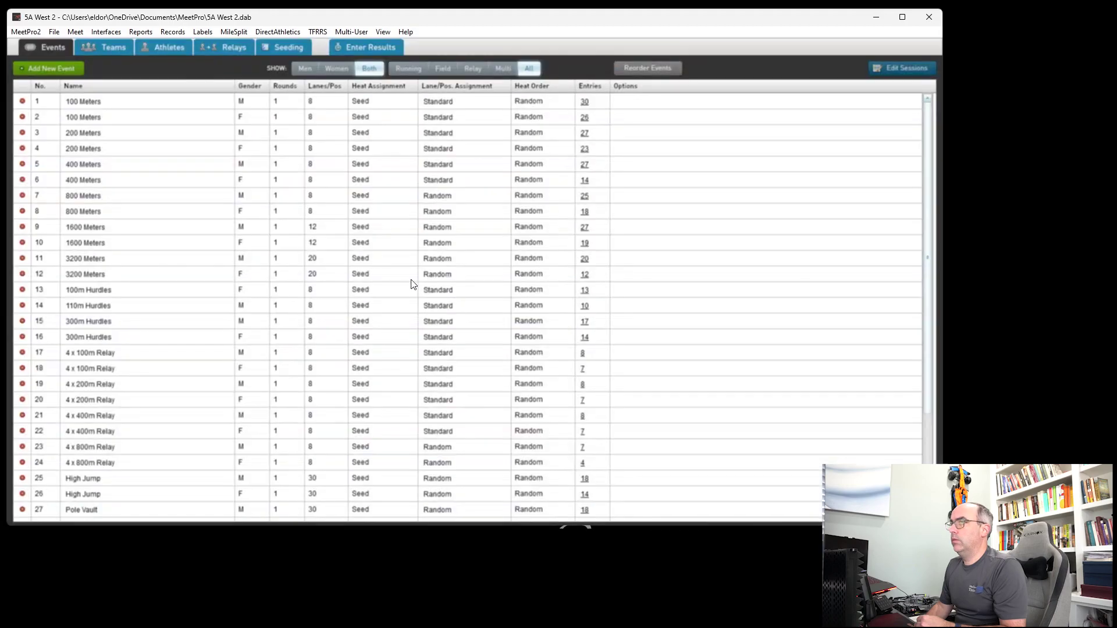
# - Batch-set the heat order of all running events to Slow to Fast
pyautogui.click(75, 31)
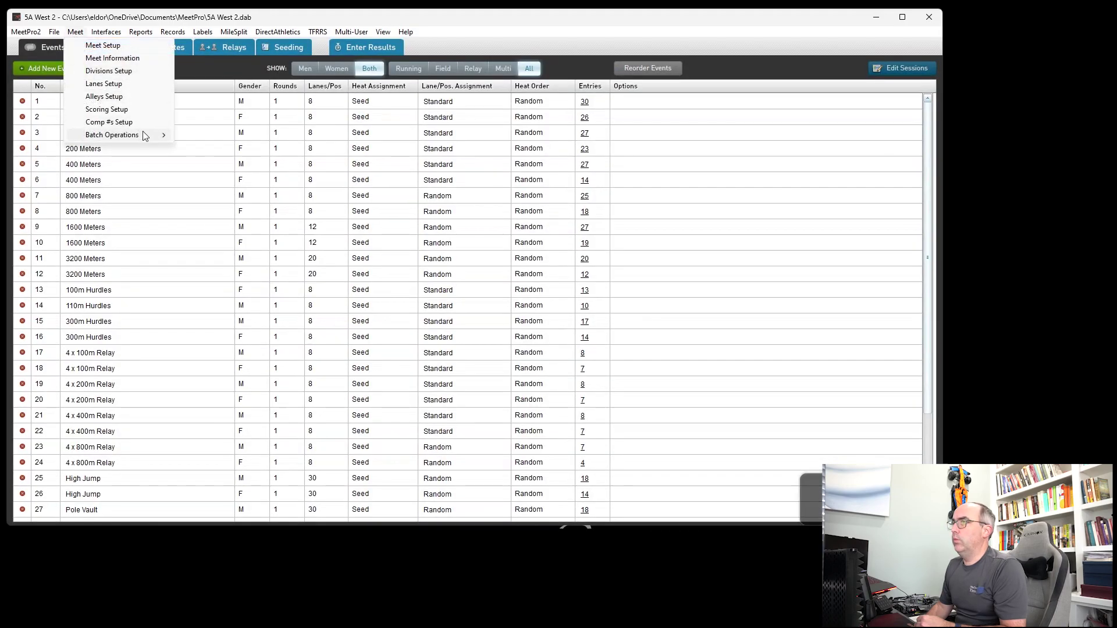
pyautogui.moveTo(144, 134)
pyautogui.moveTo(262, 135)
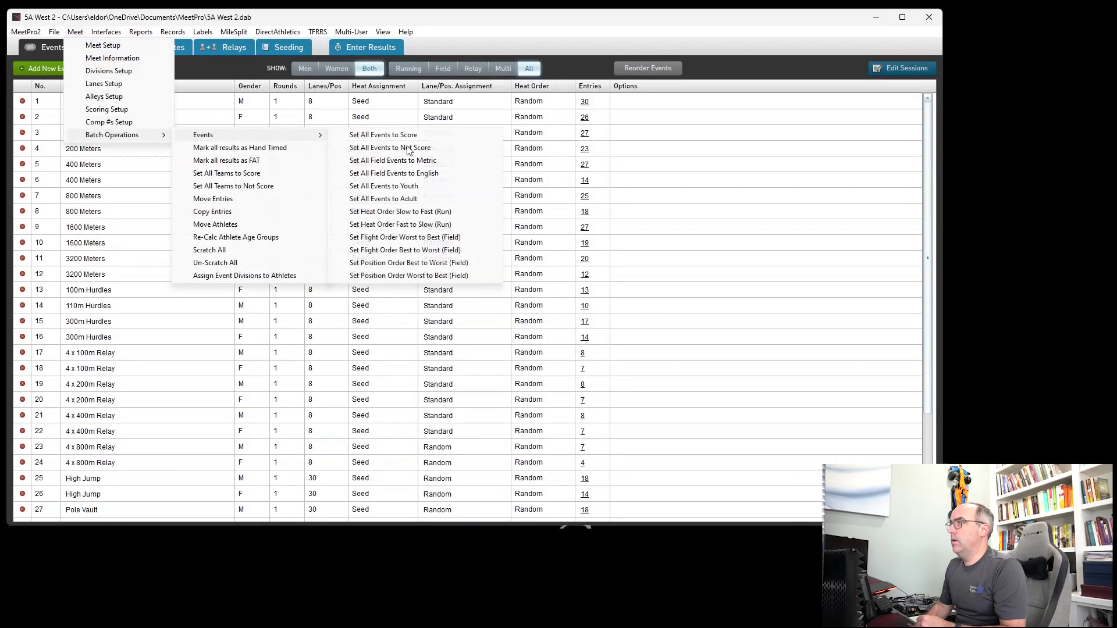
pyautogui.click(416, 212)
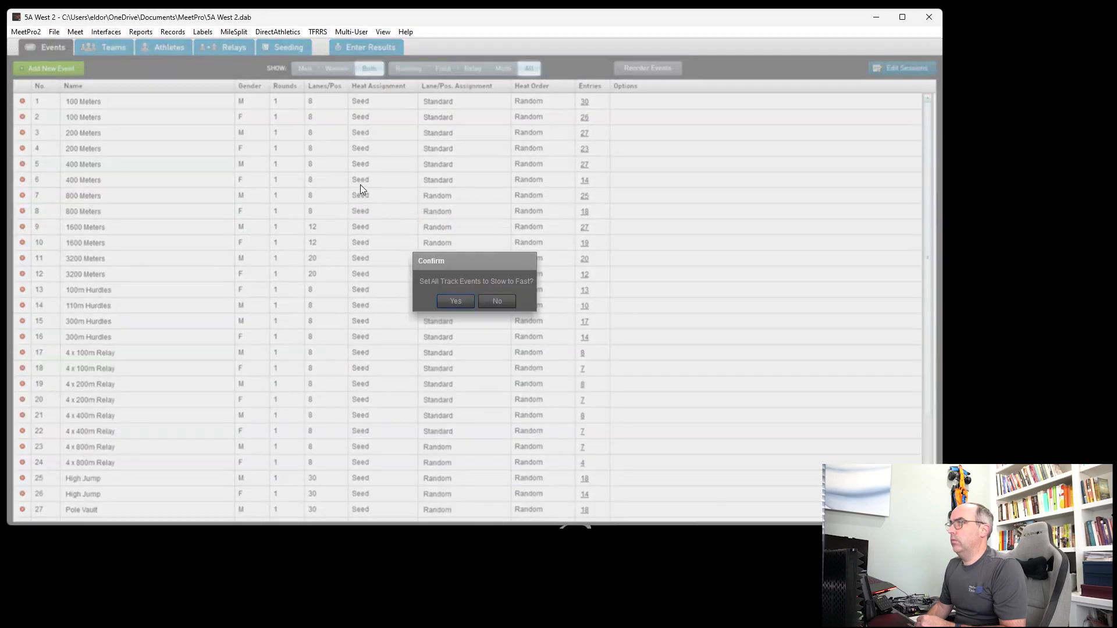
pyautogui.press('Return')
# - Batch-set the position order of all field events to Worst to Best
pyautogui.click(75, 33)
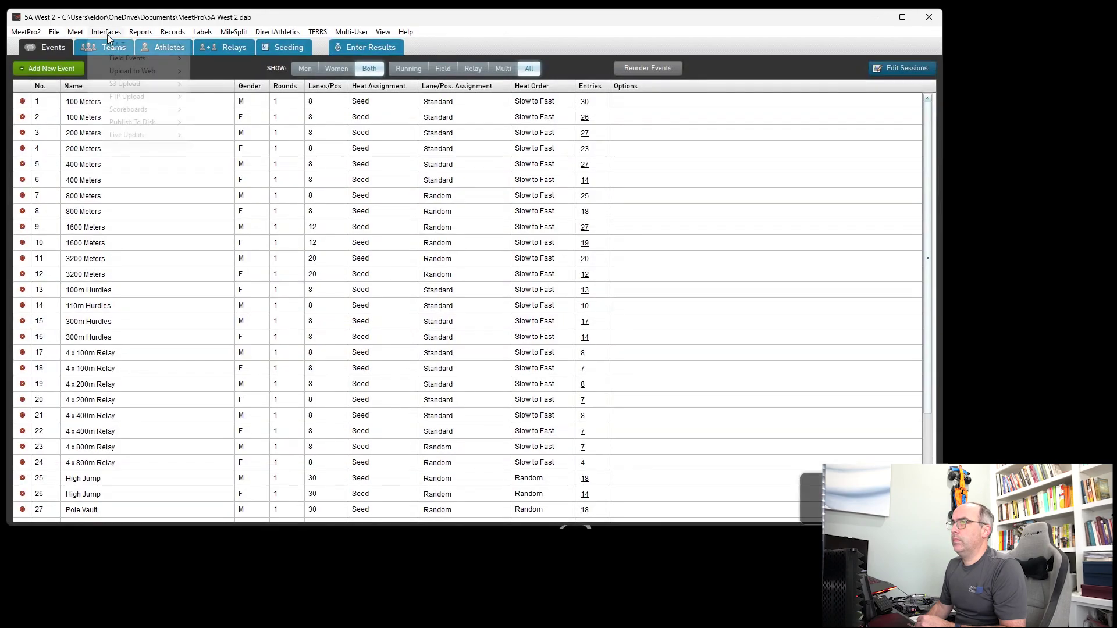
pyautogui.moveTo(116, 135)
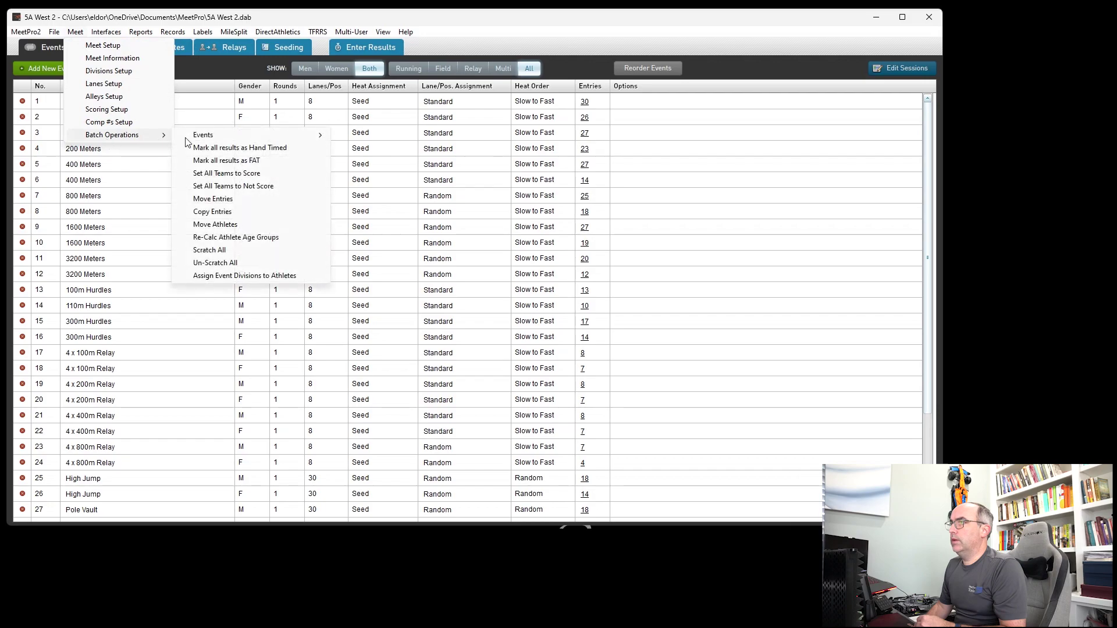
pyautogui.moveTo(209, 134)
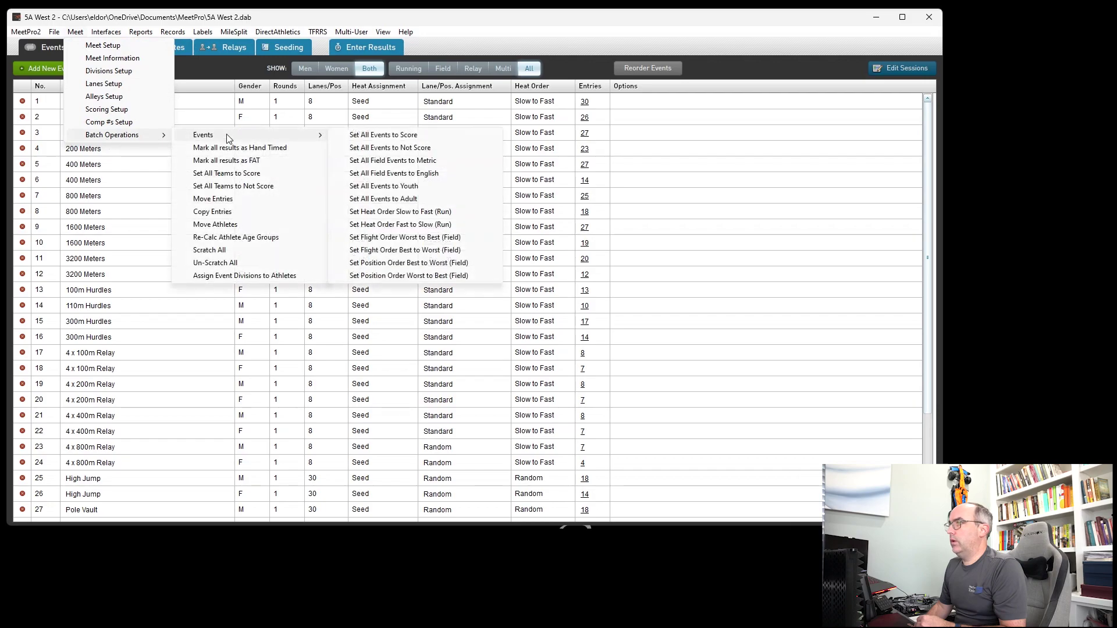
pyautogui.click(407, 276)
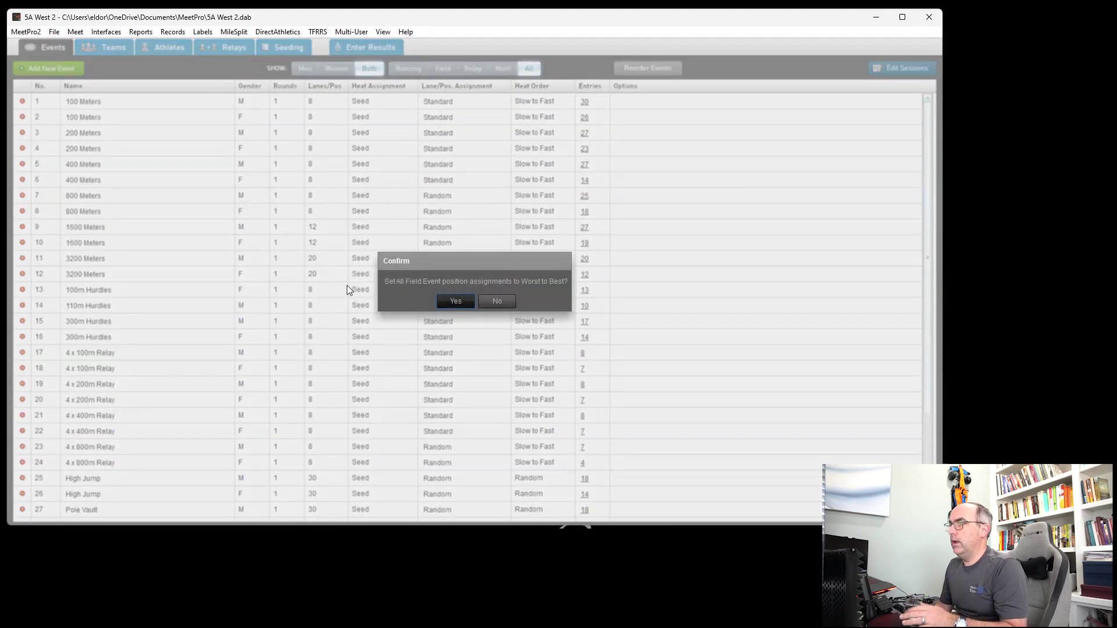
pyautogui.press('Return')
# - Batch-set the flight order of all field events to Worst to Best
pyautogui.click(75, 31)
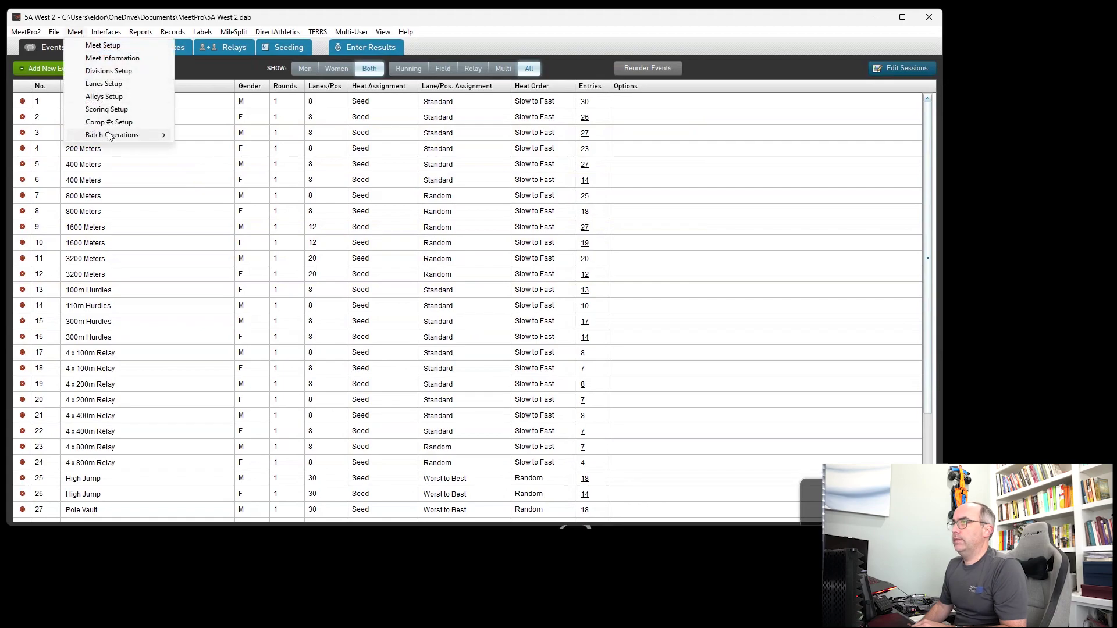
pyautogui.moveTo(117, 135)
pyautogui.moveTo(209, 135)
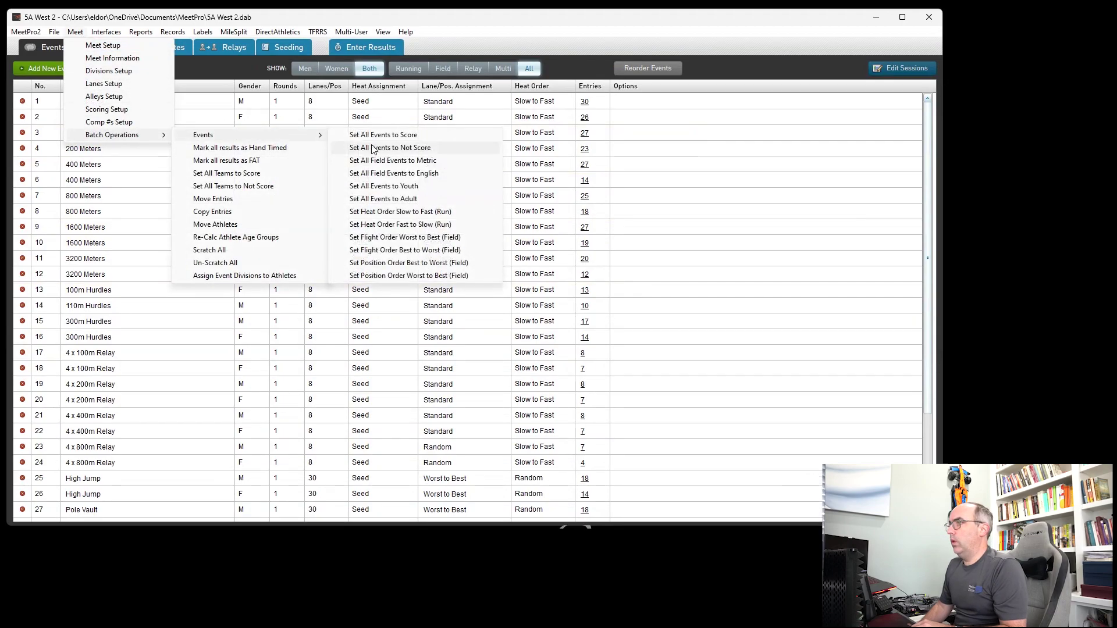
pyautogui.click(407, 237)
pyautogui.click(459, 301)
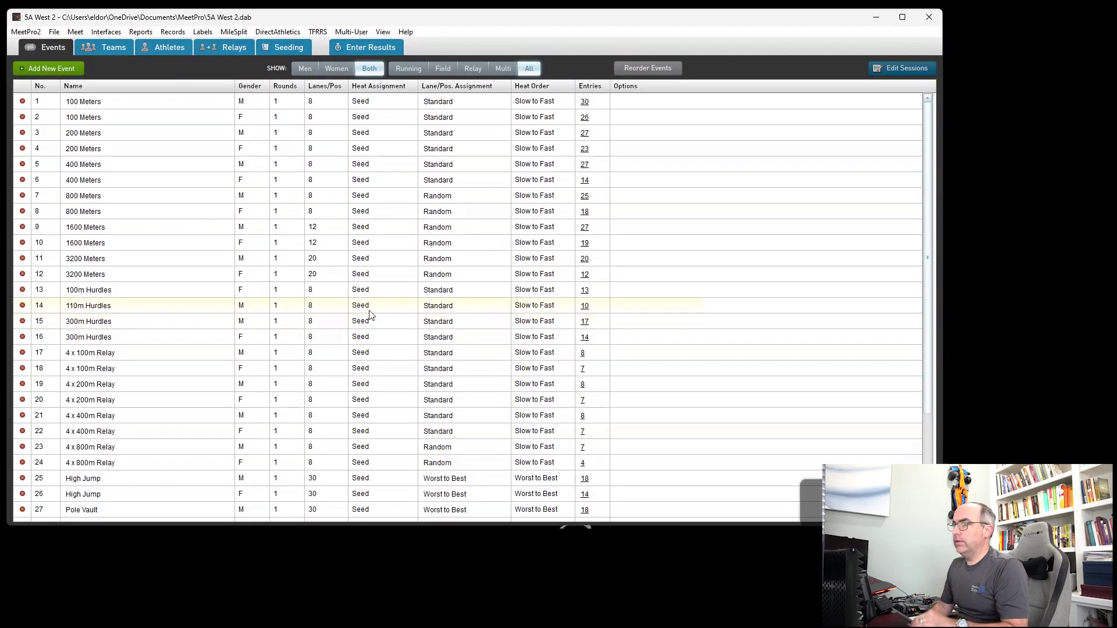
# - Set the position assignment of the women's and men's 3200 Meters events to Waterfall
pyautogui.doubleClick(140, 279)
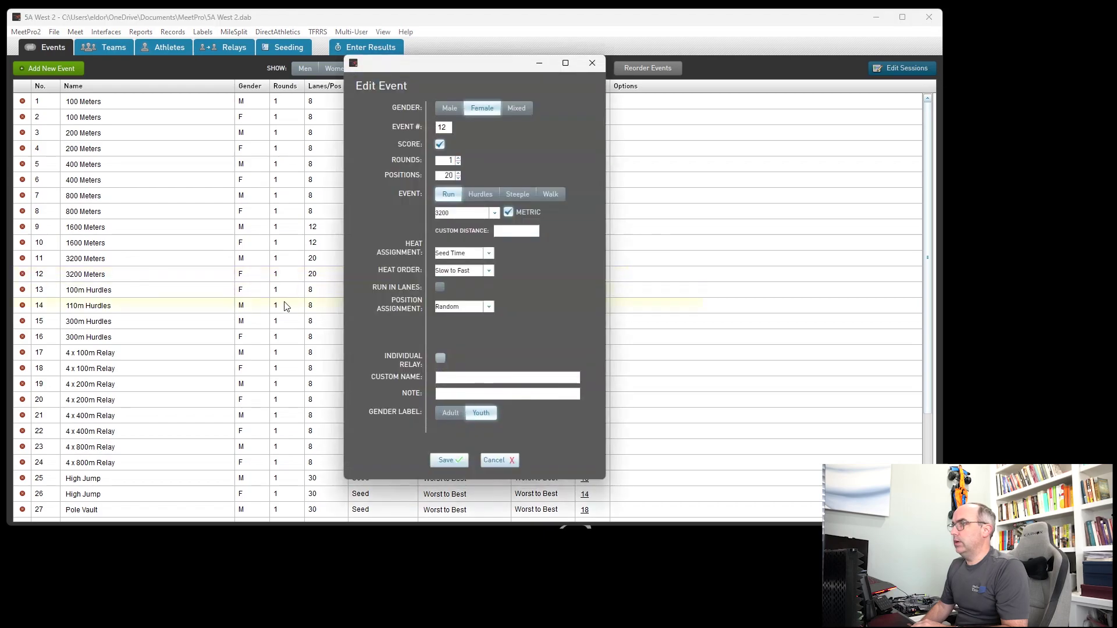
pyautogui.click(490, 308)
pyautogui.click(460, 349)
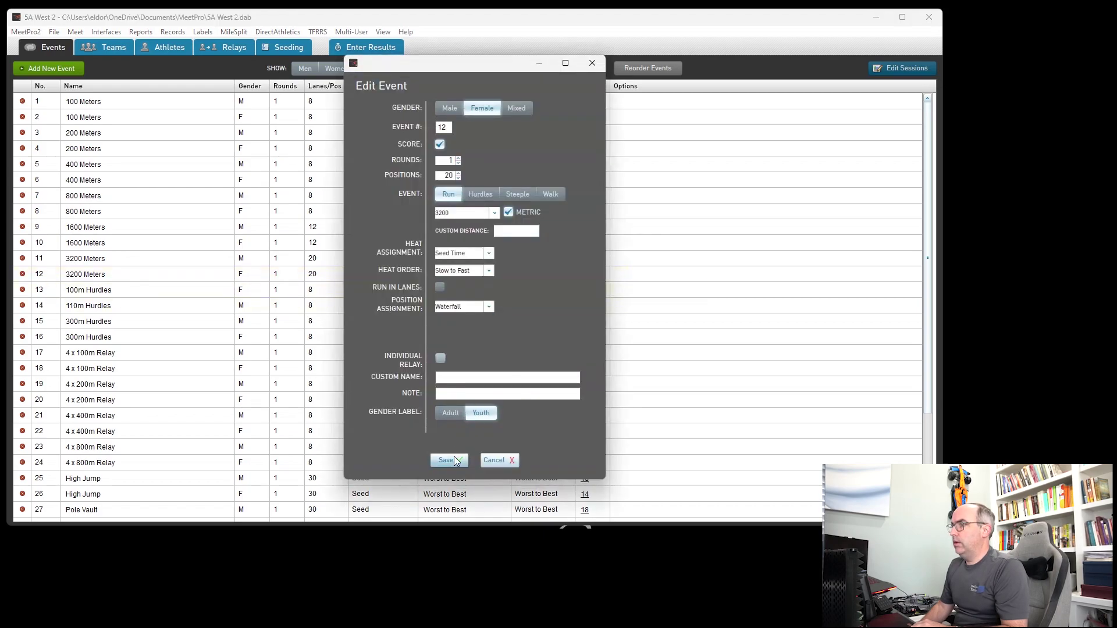
pyautogui.click(447, 461)
pyautogui.doubleClick(361, 263)
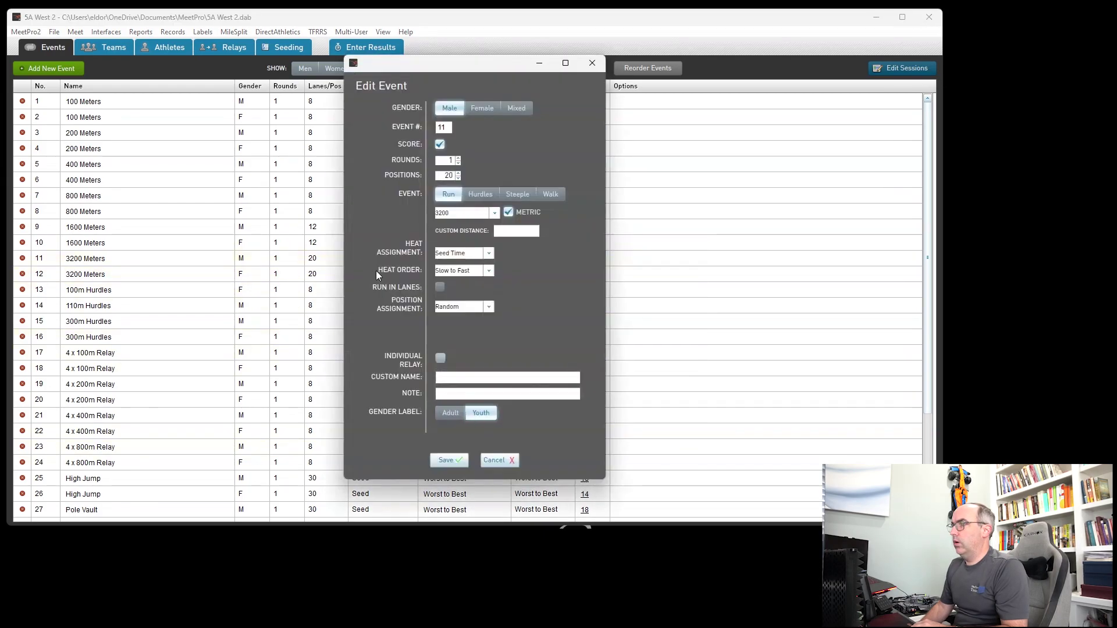
pyautogui.click(487, 307)
pyautogui.click(459, 349)
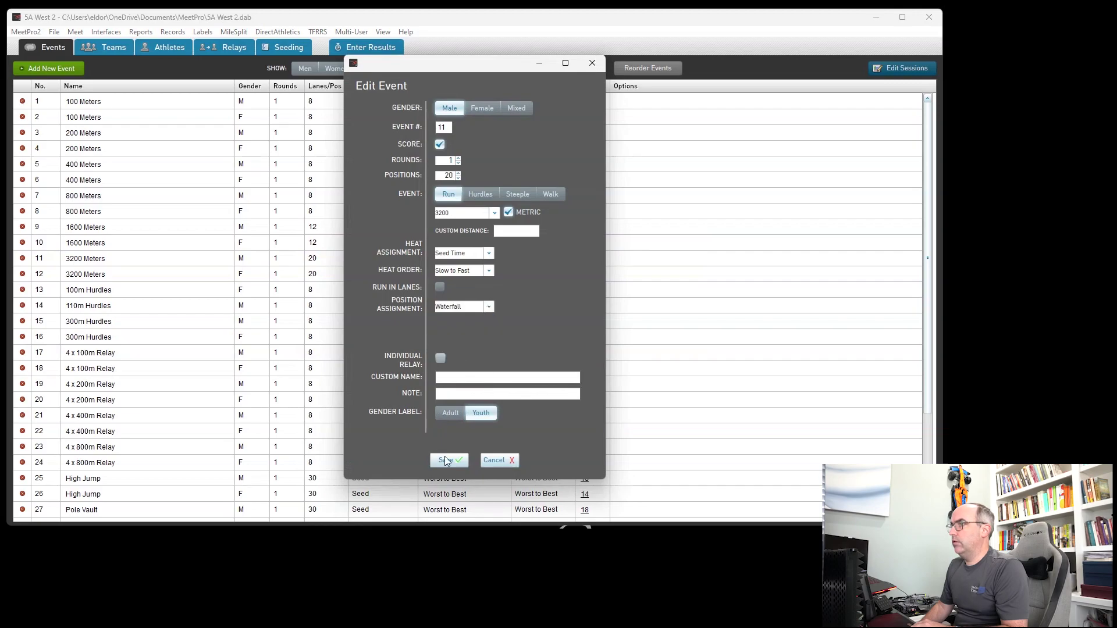
pyautogui.click(446, 459)
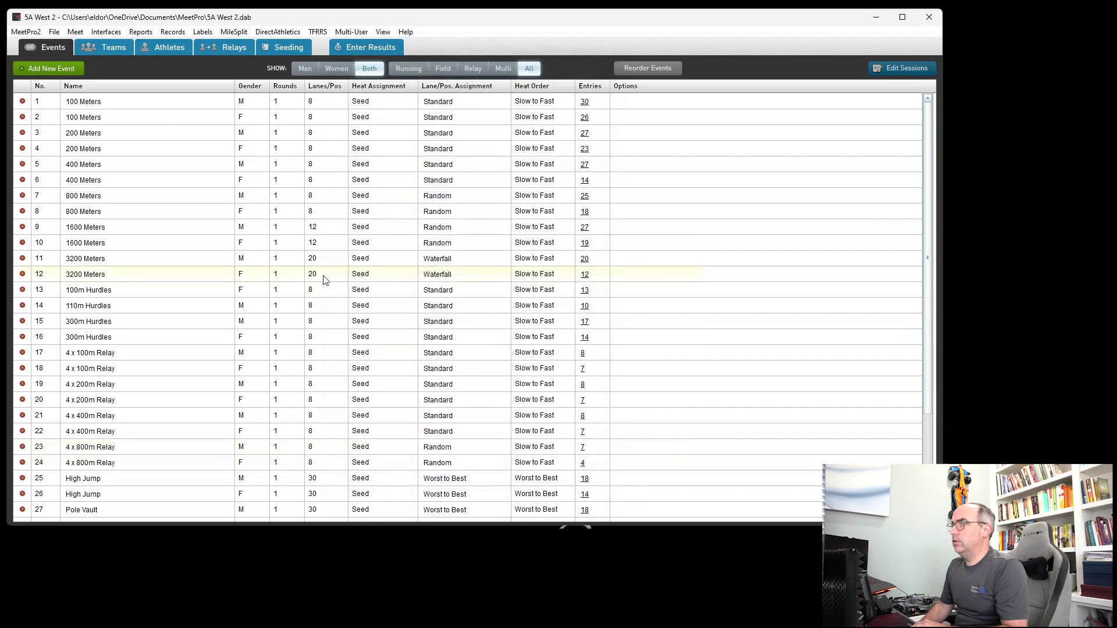
# - Set the men's 800 Meters event to Waterfall position assignment with 16 positions
pyautogui.doubleClick(181, 198)
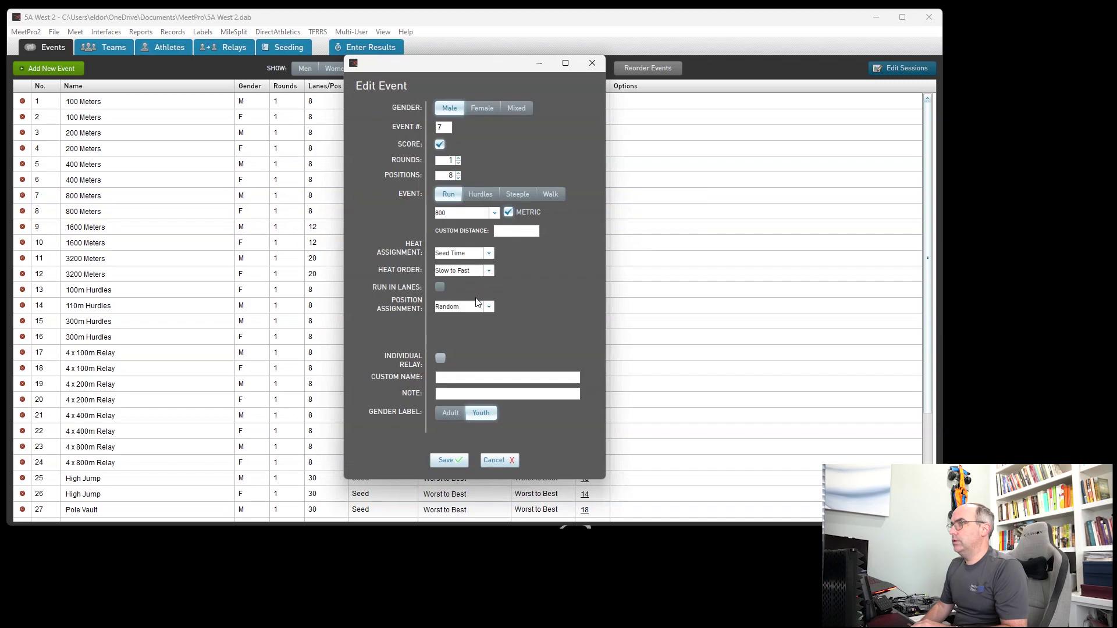
pyautogui.click(487, 307)
pyautogui.click(457, 332)
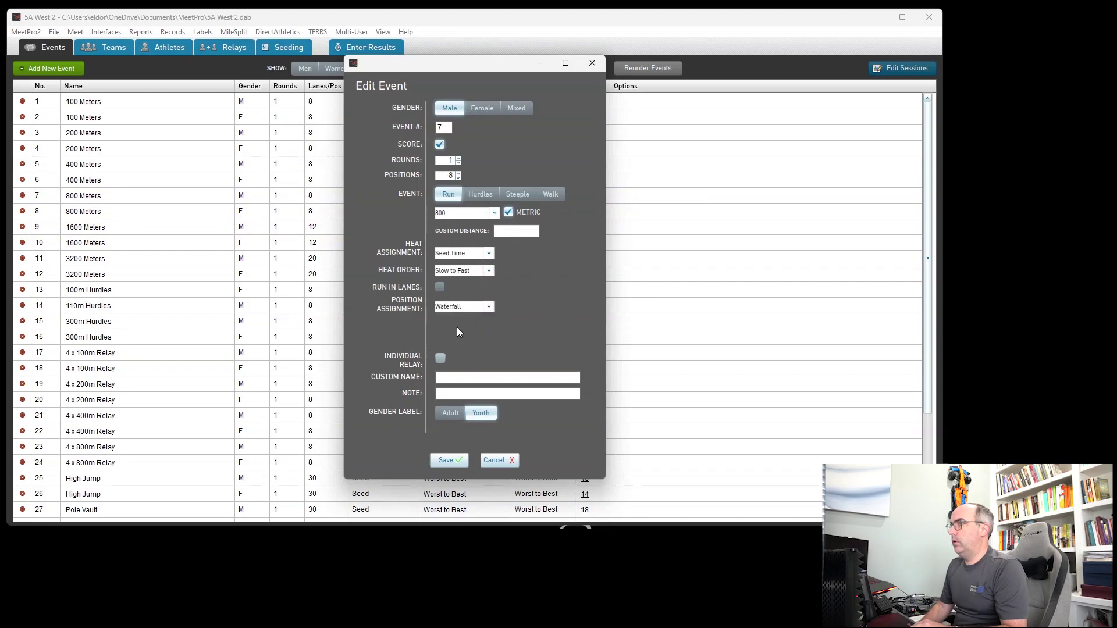
pyautogui.doubleClick(437, 175)
pyautogui.write('16')
pyautogui.click(435, 460)
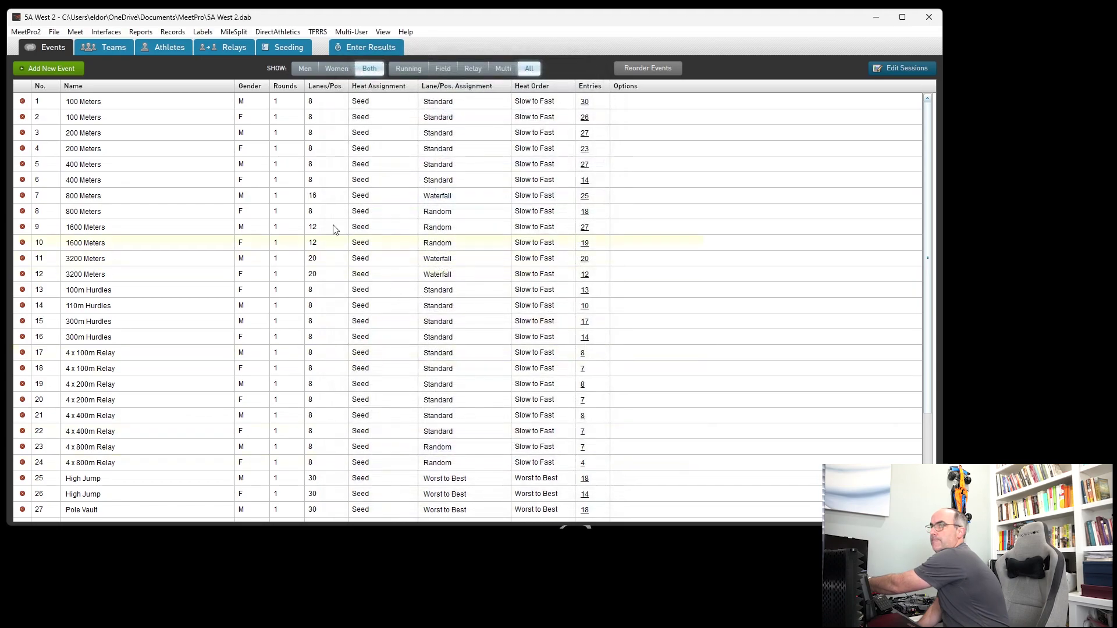
# - Give the women's 800 Meters event 16 positions and Waterfall position assignment
pyautogui.doubleClick(84, 212)
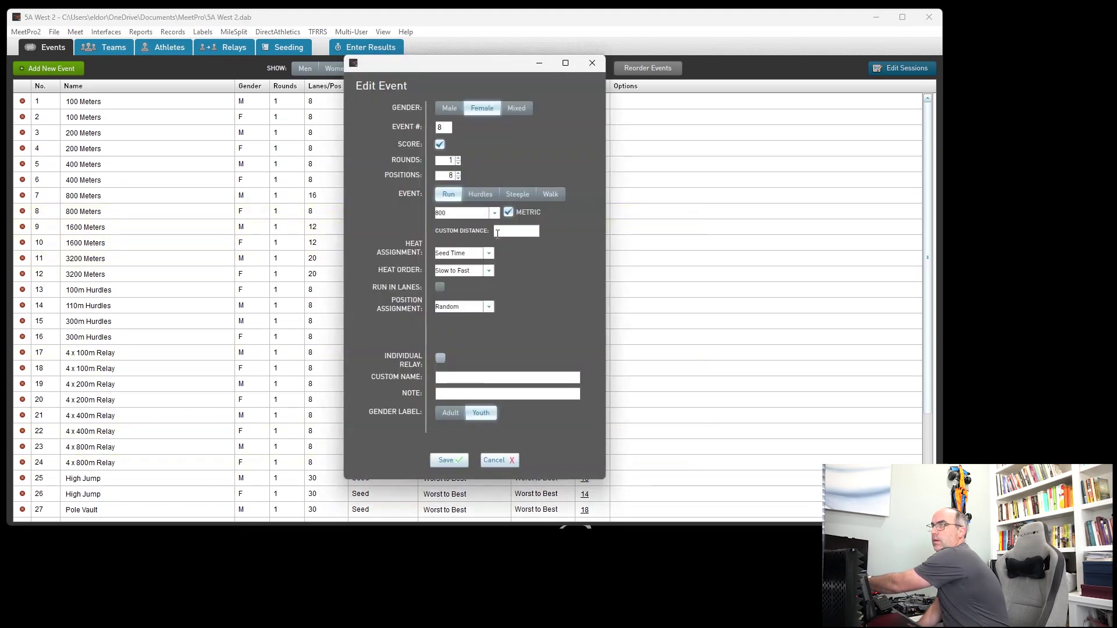
pyautogui.doubleClick(448, 175)
pyautogui.write('16')
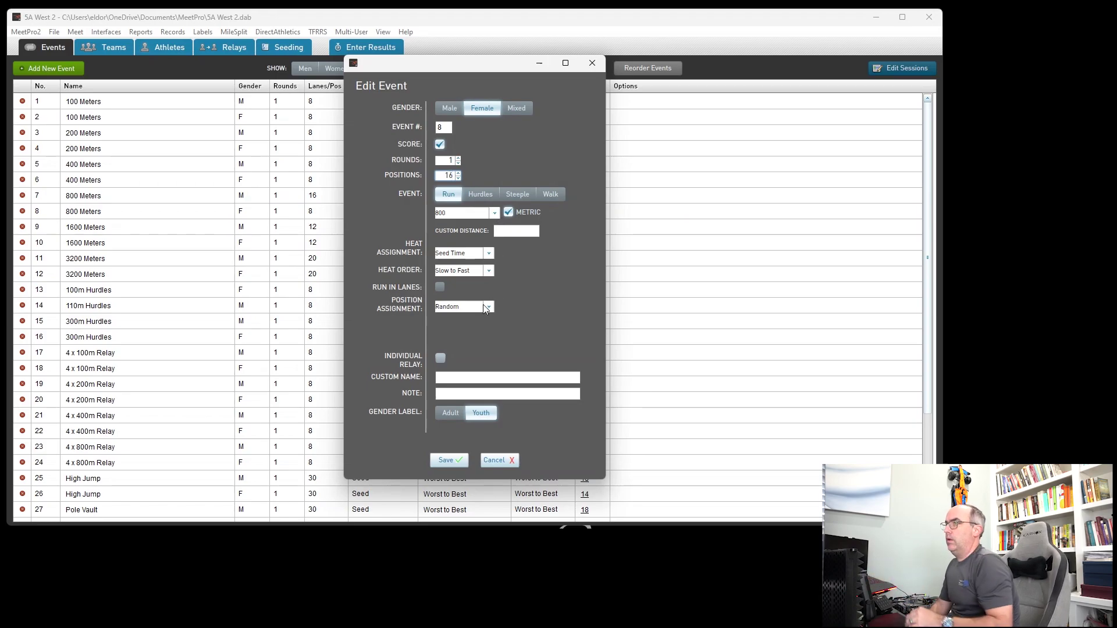
pyautogui.click(488, 307)
pyautogui.click(464, 330)
pyautogui.click(445, 460)
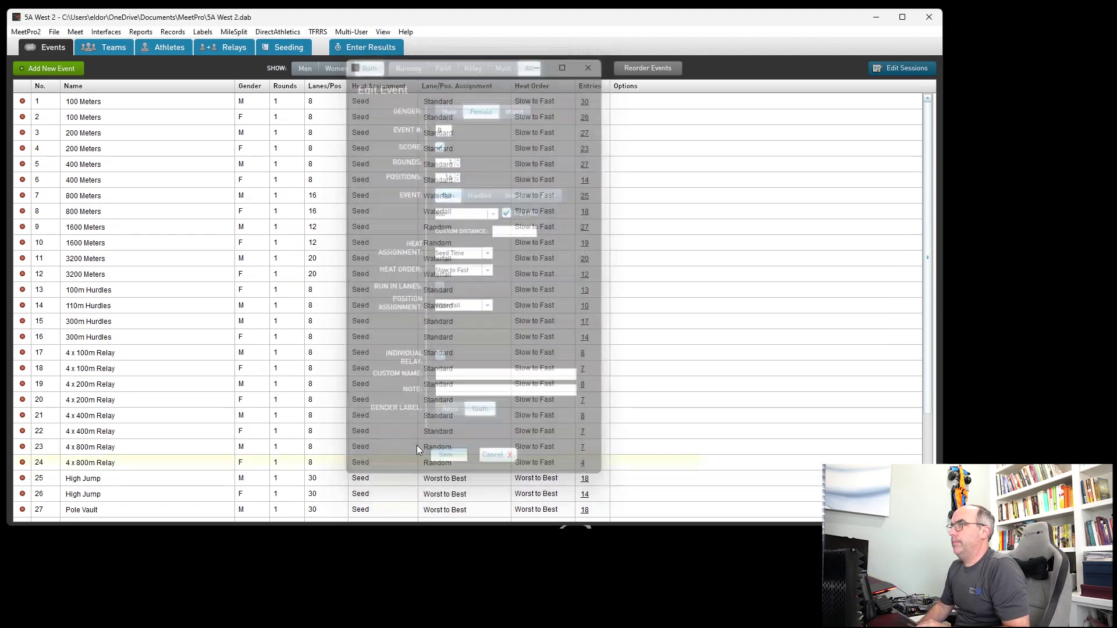
# - Set the men's 1600 Meters event to 30 positions with Waterfall position assignment
pyautogui.doubleClick(161, 228)
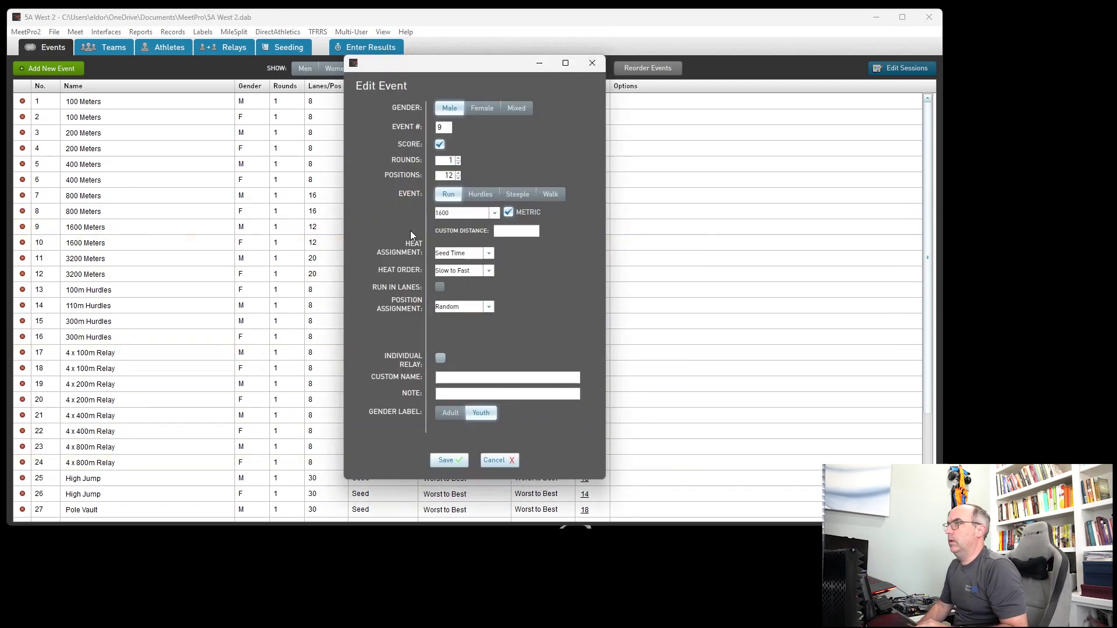
pyautogui.doubleClick(442, 174)
pyautogui.write('30')
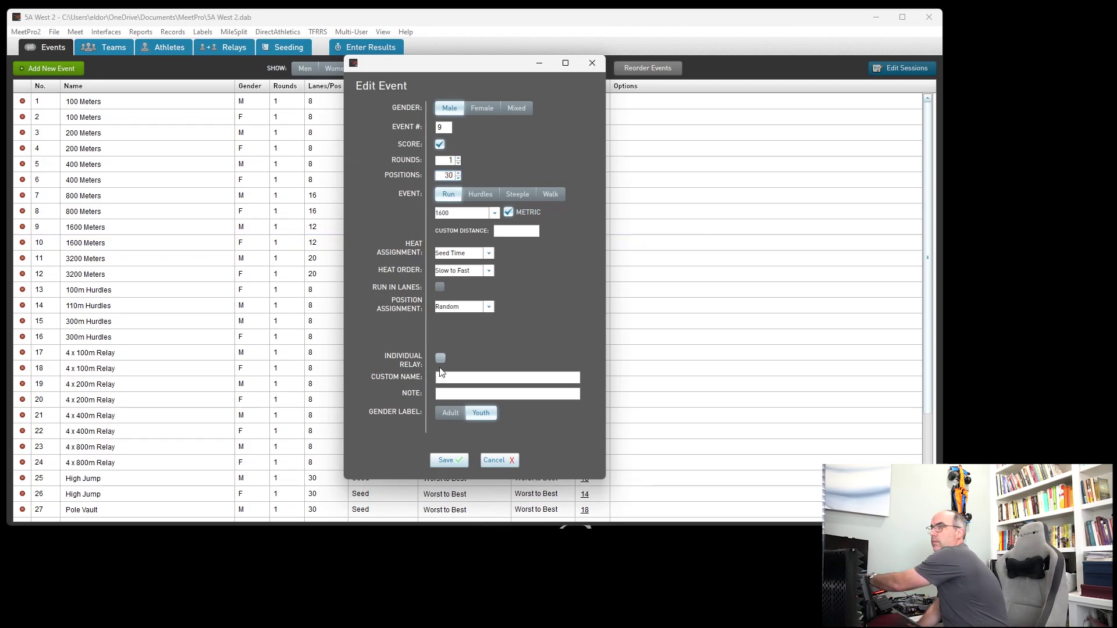
pyautogui.click(489, 307)
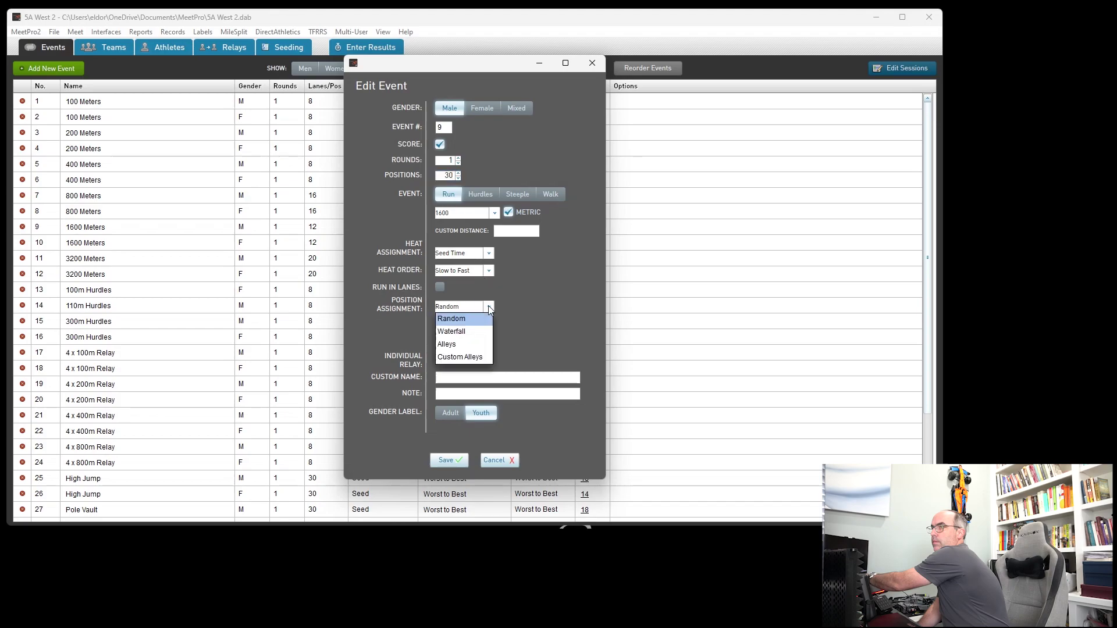
pyautogui.click(473, 331)
pyautogui.click(447, 460)
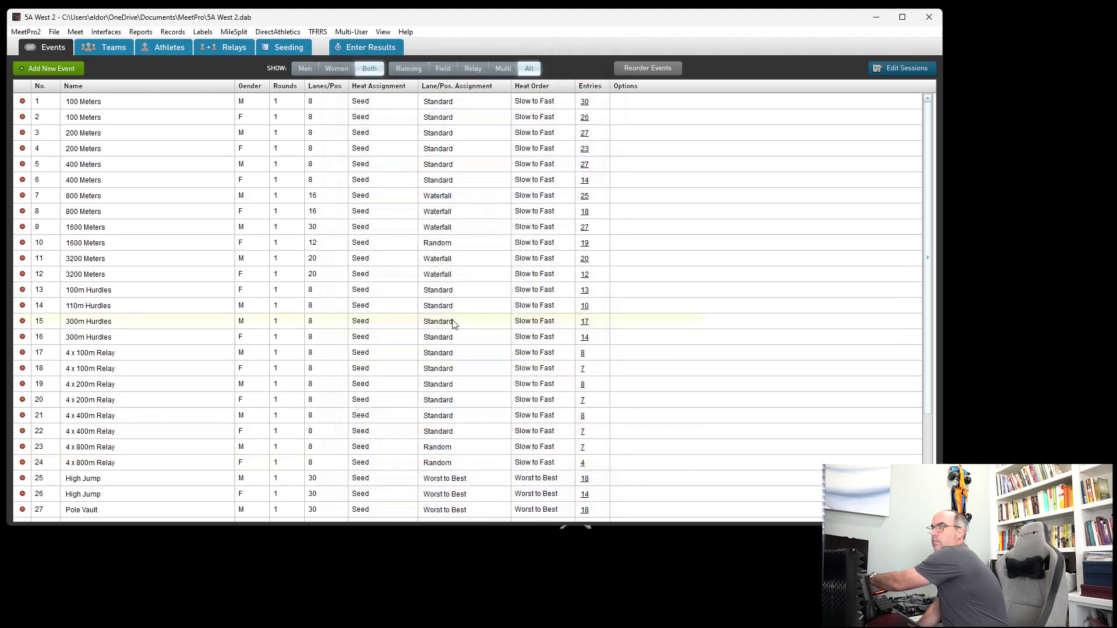
# - Set the women's 1600 Meters event to 30 positions with Waterfall position assignment
pyautogui.doubleClick(451, 243)
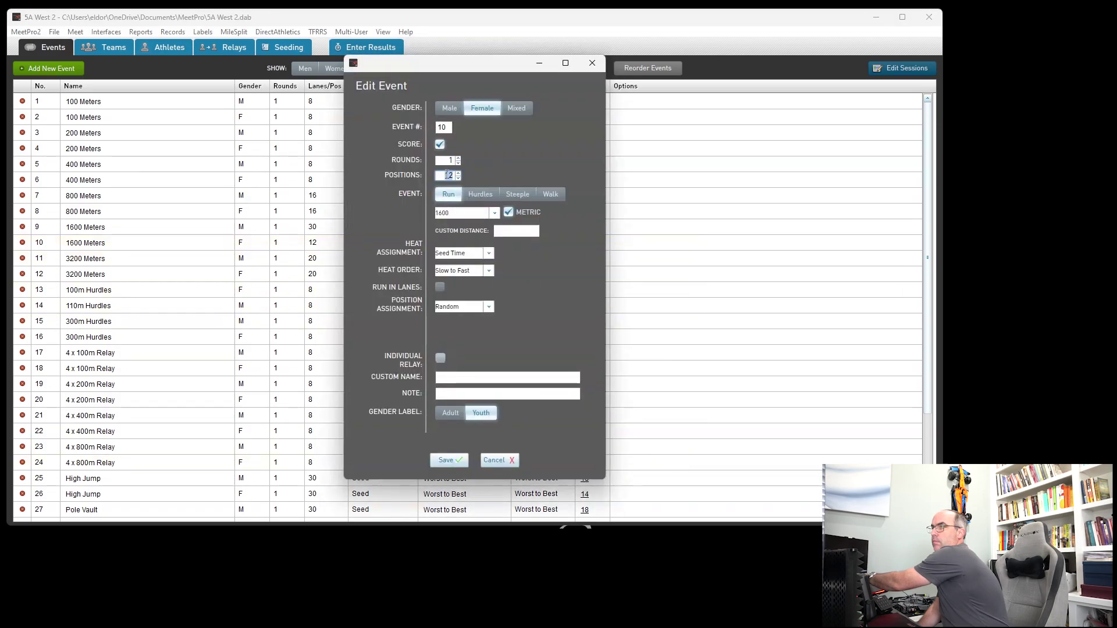
pyautogui.write('30')
pyautogui.click(484, 306)
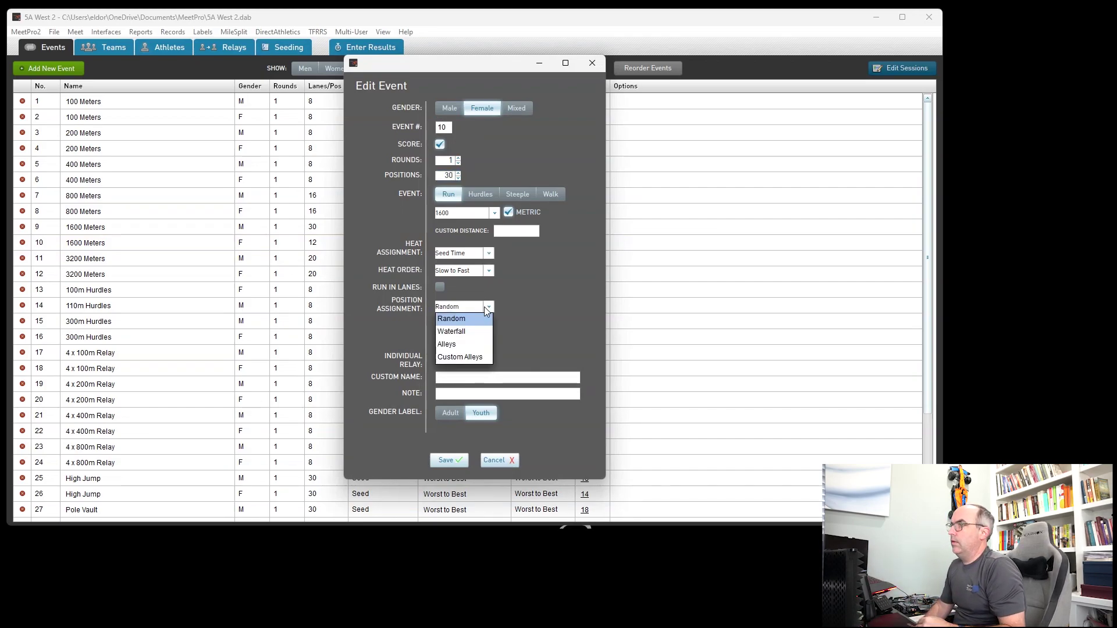
pyautogui.click(459, 331)
pyautogui.click(446, 459)
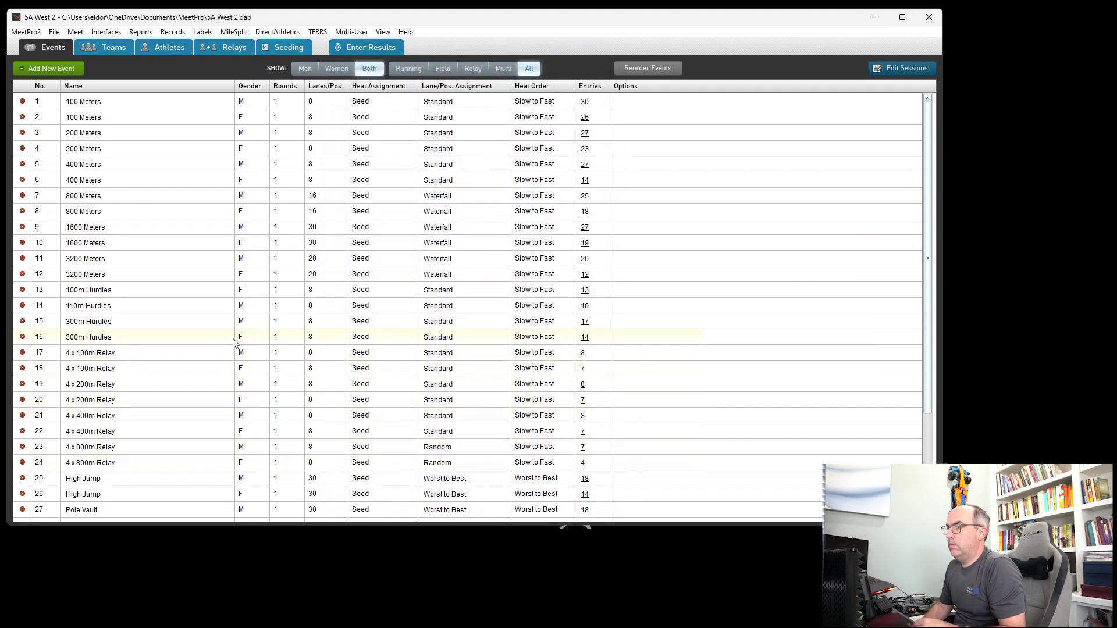
# - Set the position assignment of the men's and women's 4 x 800m Relay events to Waterfall
pyautogui.doubleClick(112, 453)
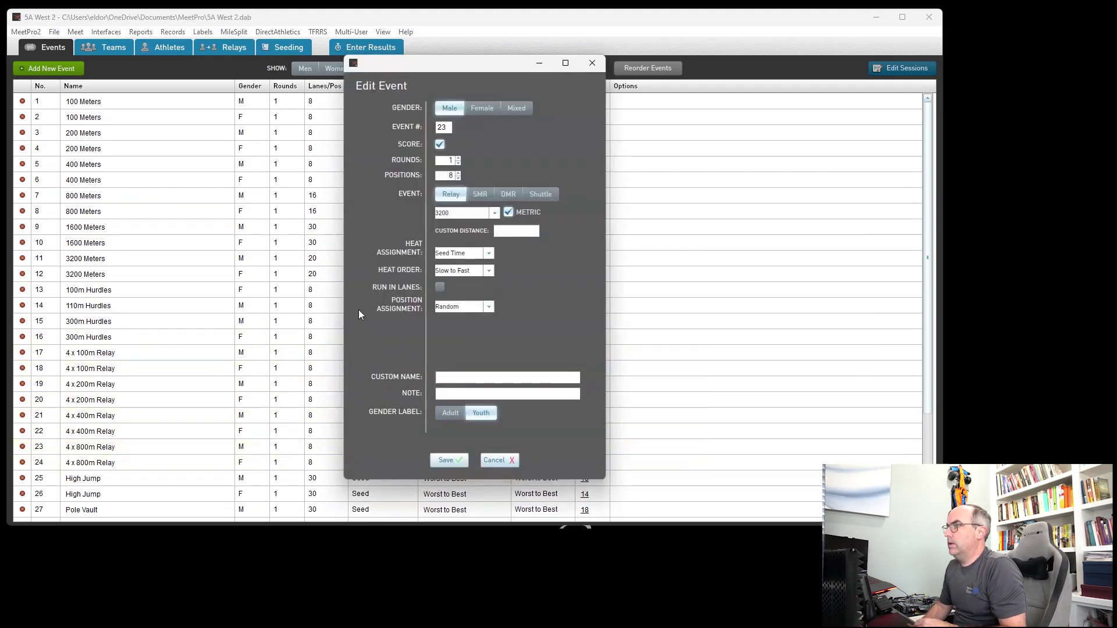
pyautogui.click(488, 306)
pyautogui.click(459, 331)
pyautogui.click(446, 459)
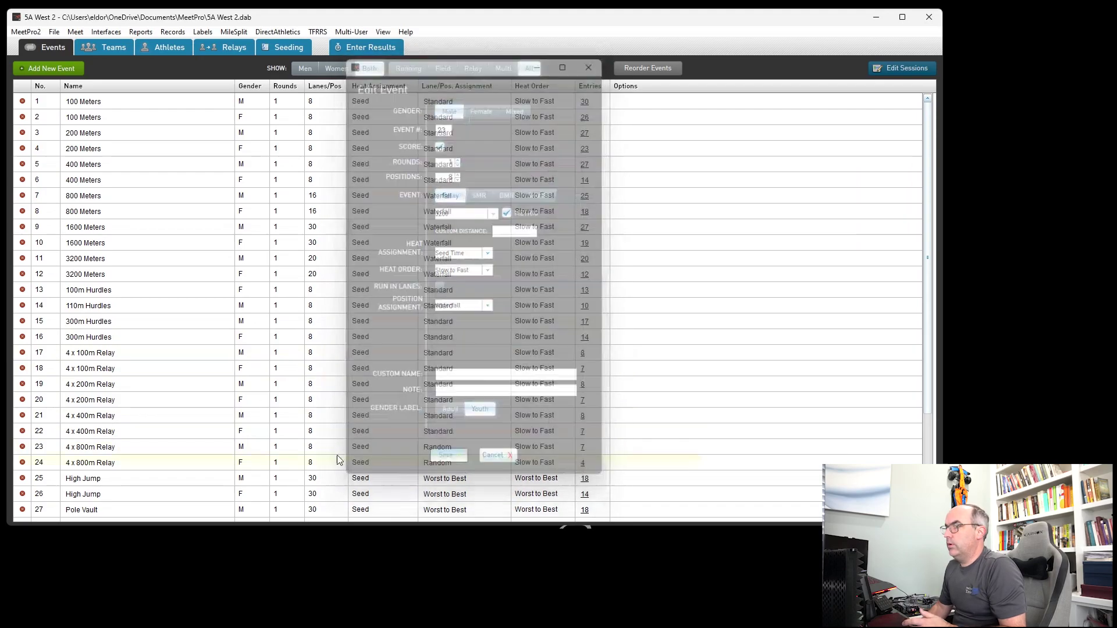
pyautogui.doubleClick(137, 462)
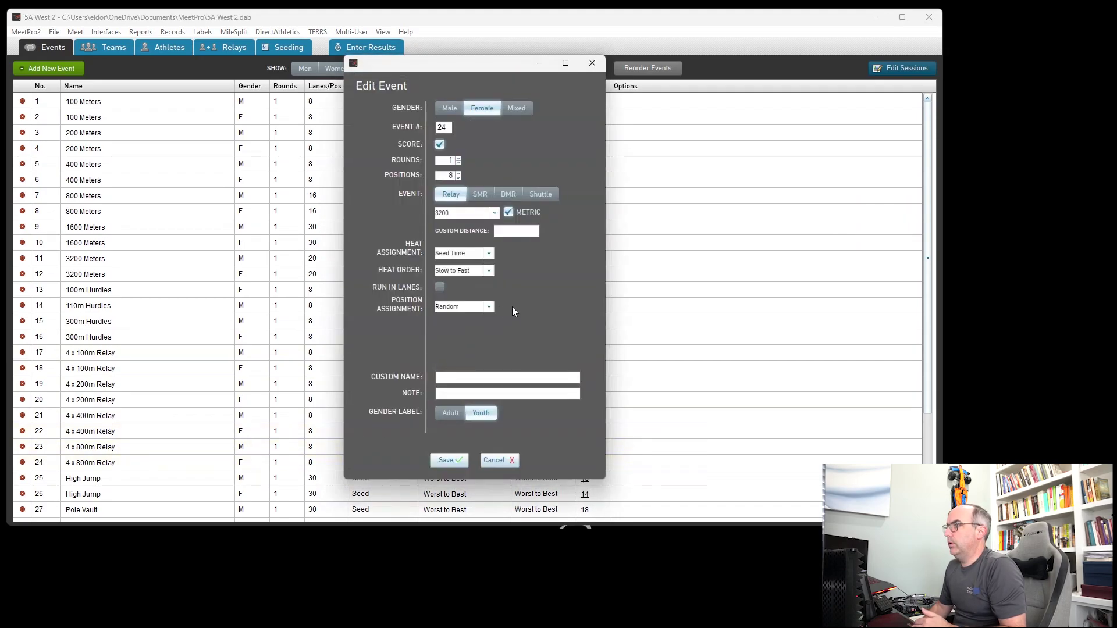
pyautogui.click(487, 307)
pyautogui.click(465, 333)
pyautogui.click(444, 460)
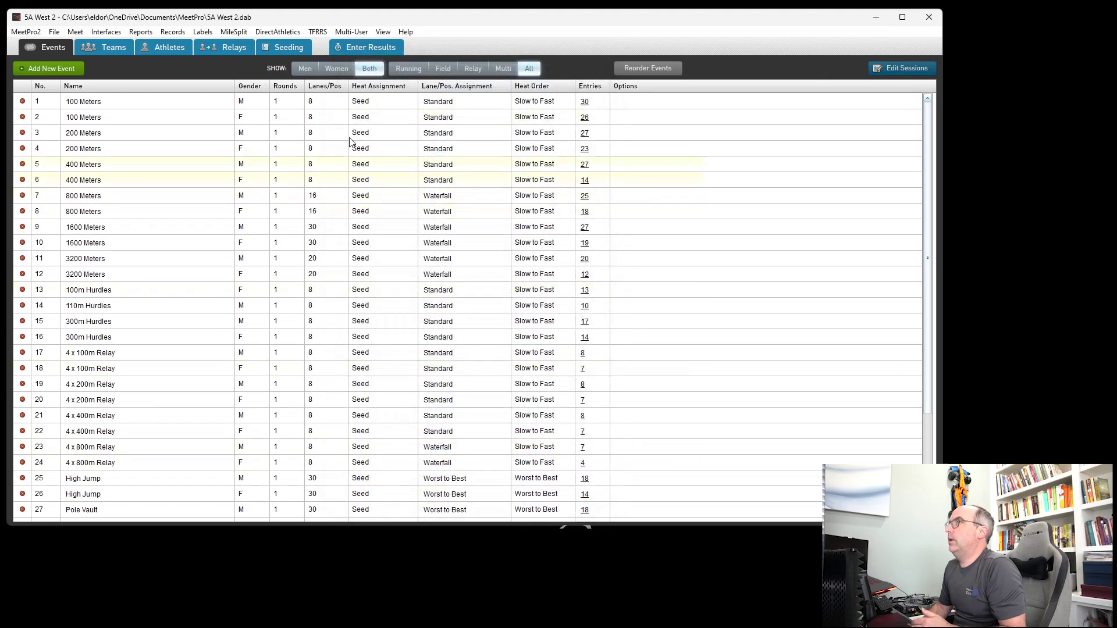
# - Seed all unseeded events in the meet, keeping every seeding prompt off and the breakpoint prompt at None
pyautogui.click(273, 48)
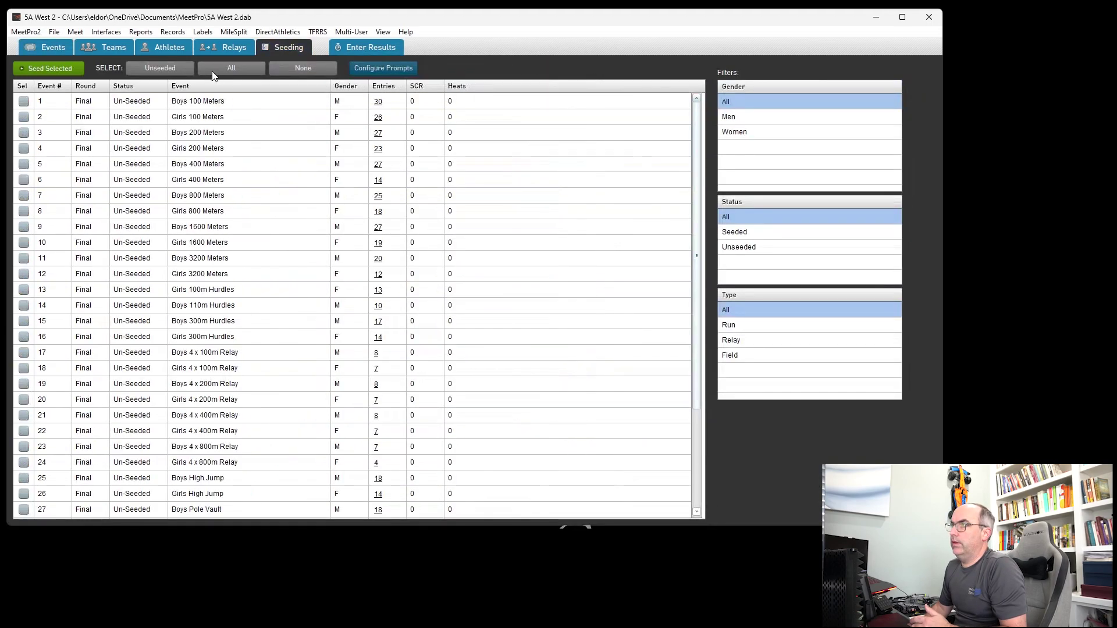
pyautogui.click(160, 68)
pyautogui.click(373, 70)
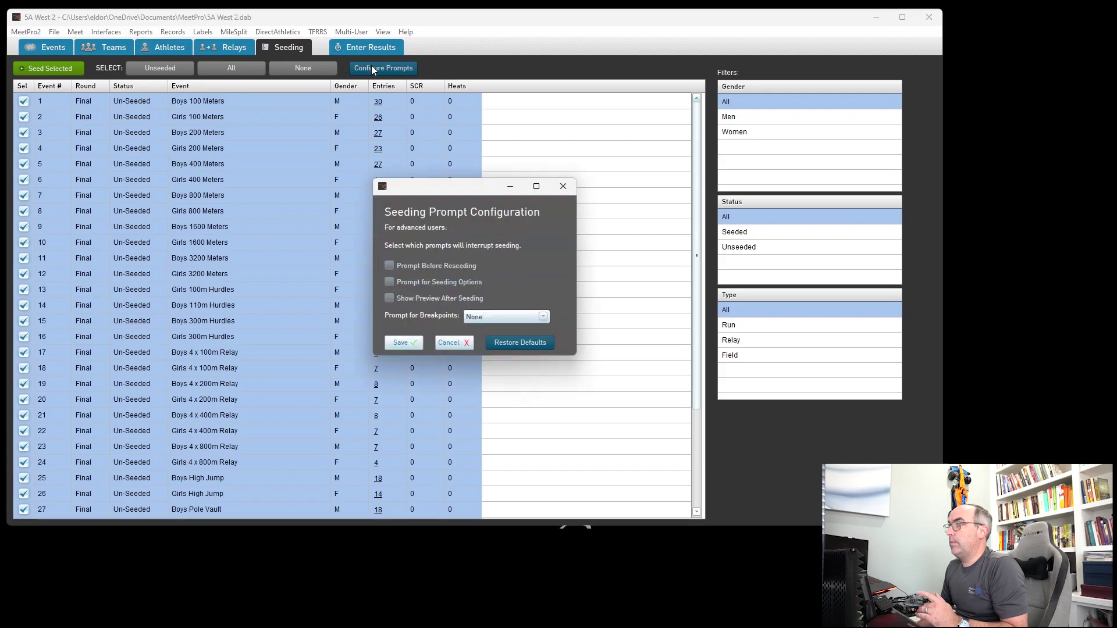
pyautogui.click(403, 343)
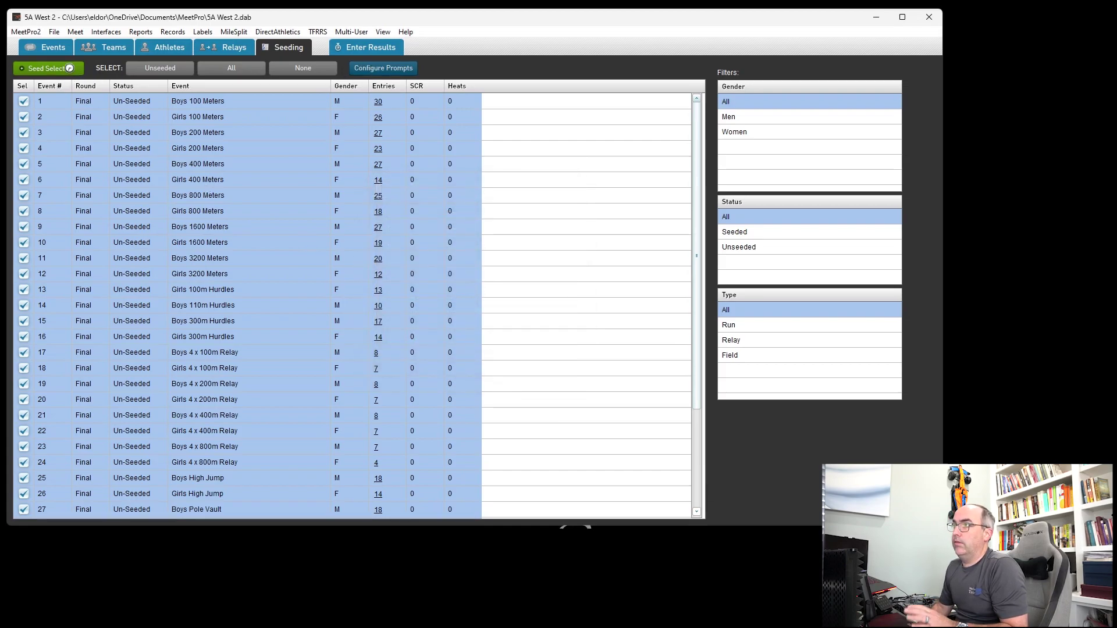
pyautogui.scroll(-3, 349, 306)
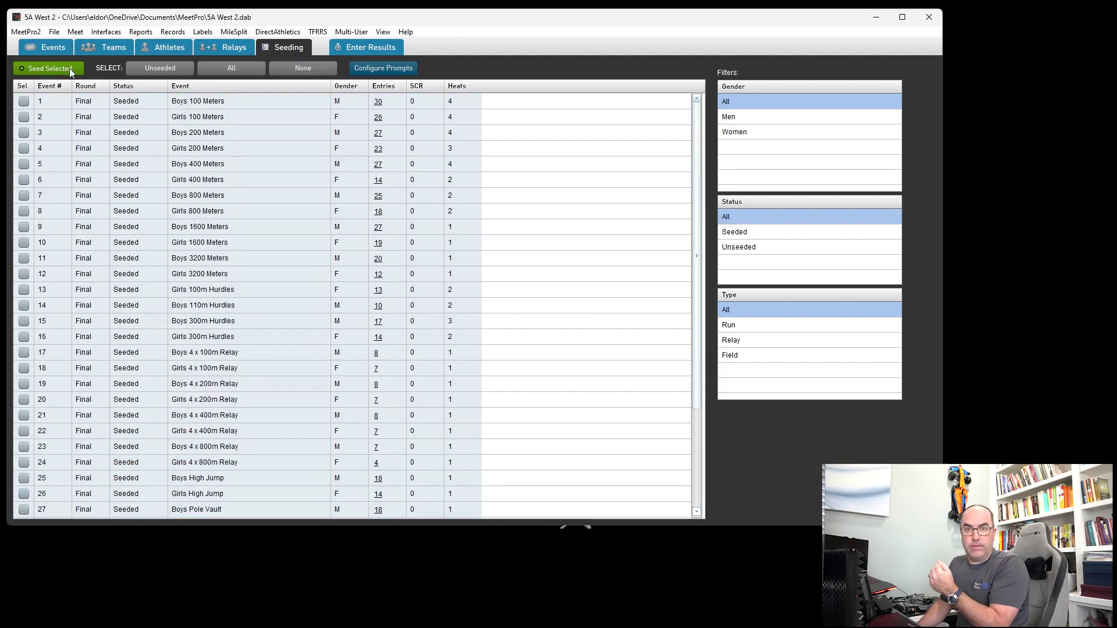
# - Set the seeding configuration to prompt for breakpoints on All events and save it
pyautogui.scroll(-3, 302, 351)
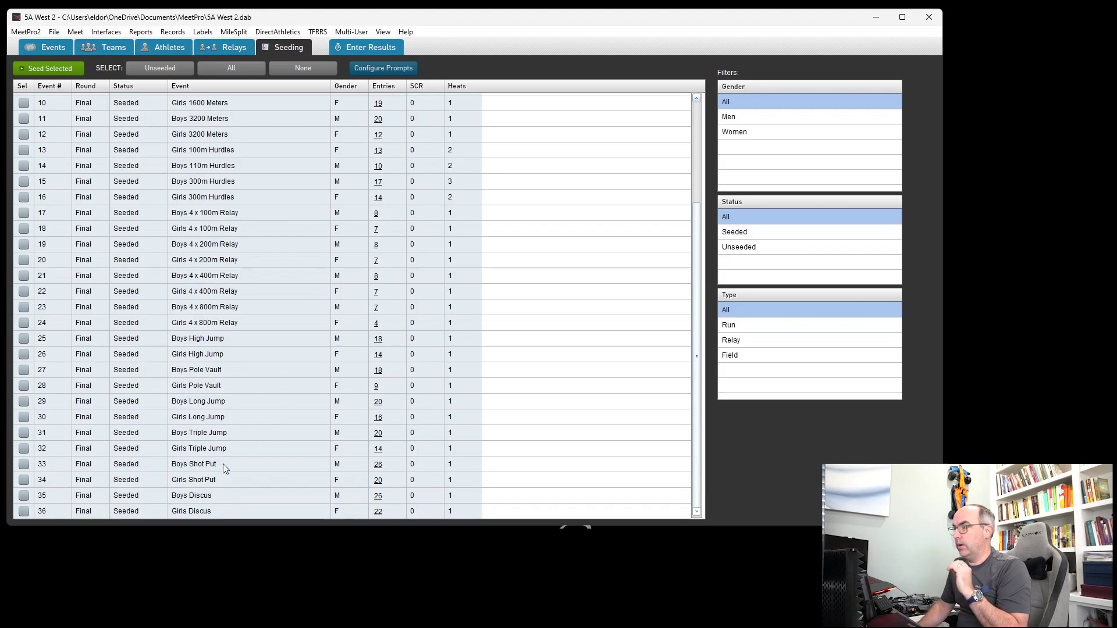
pyautogui.click(385, 66)
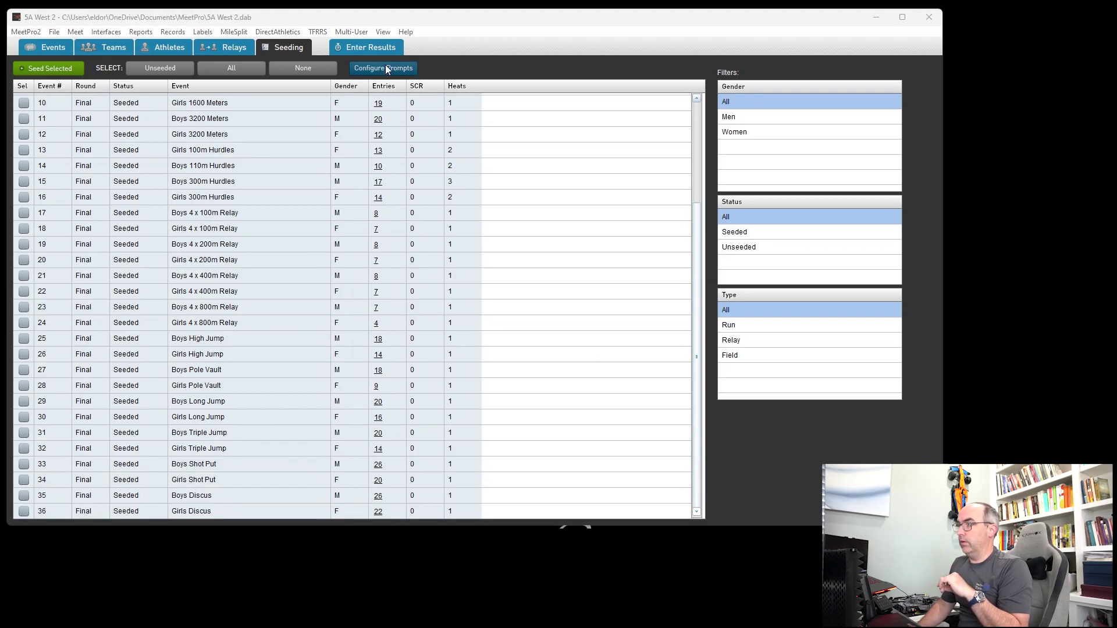
pyautogui.click(542, 317)
pyautogui.click(507, 278)
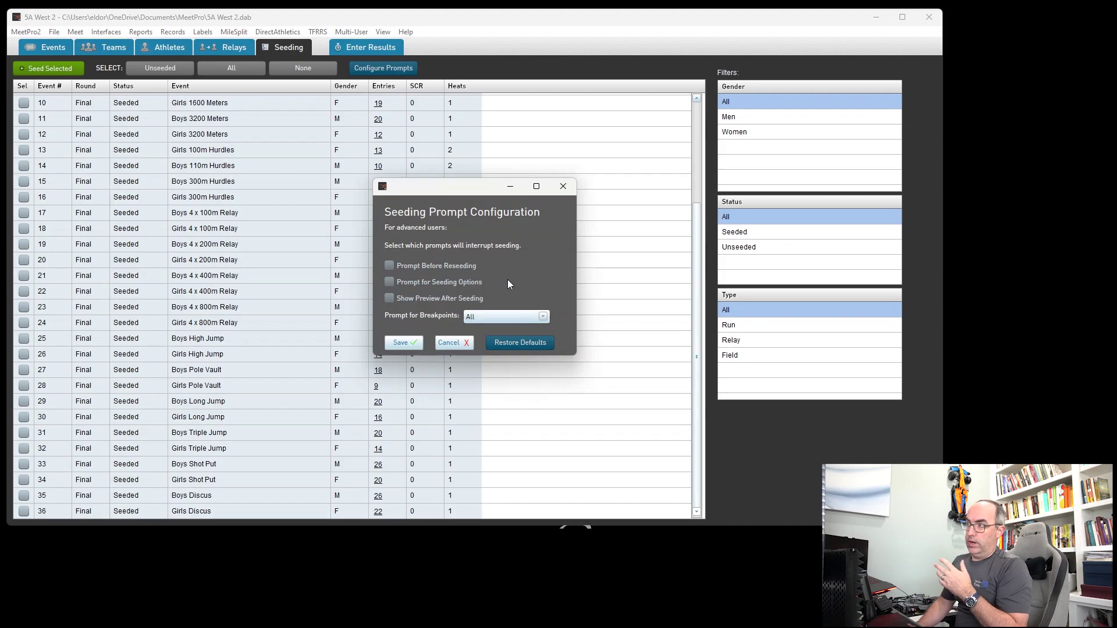
pyautogui.click(394, 343)
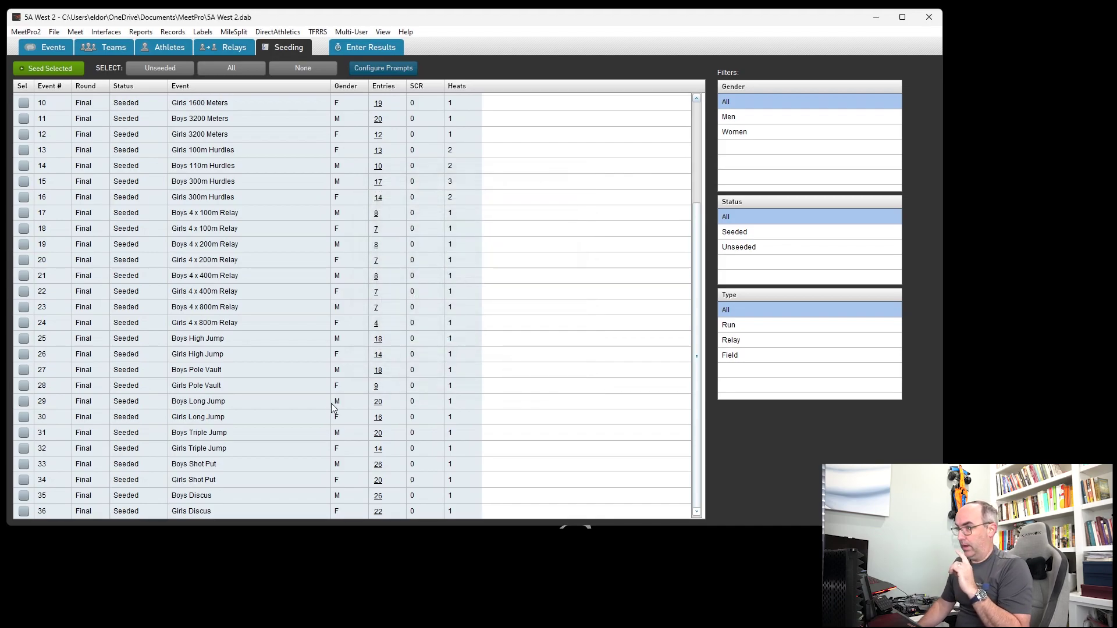
# - Reseed the boys' long and triple jumps and all shot put and discus events, setting the Boys Long Jump breakpoint at row 10
pyautogui.click(23, 464)
pyautogui.click(24, 480)
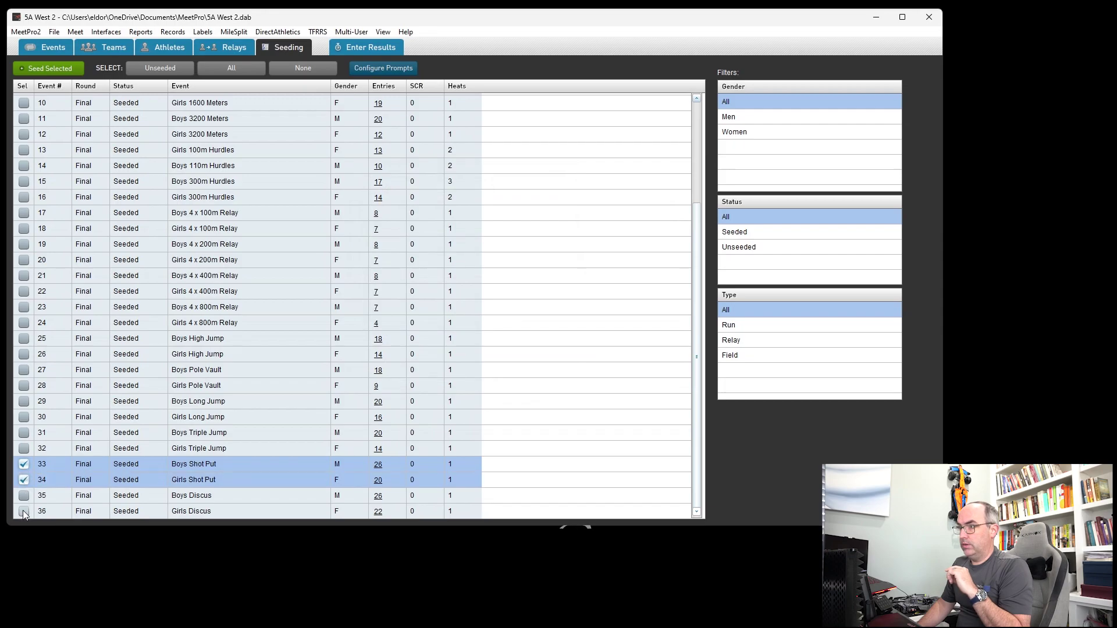
pyautogui.click(24, 511)
pyautogui.click(24, 495)
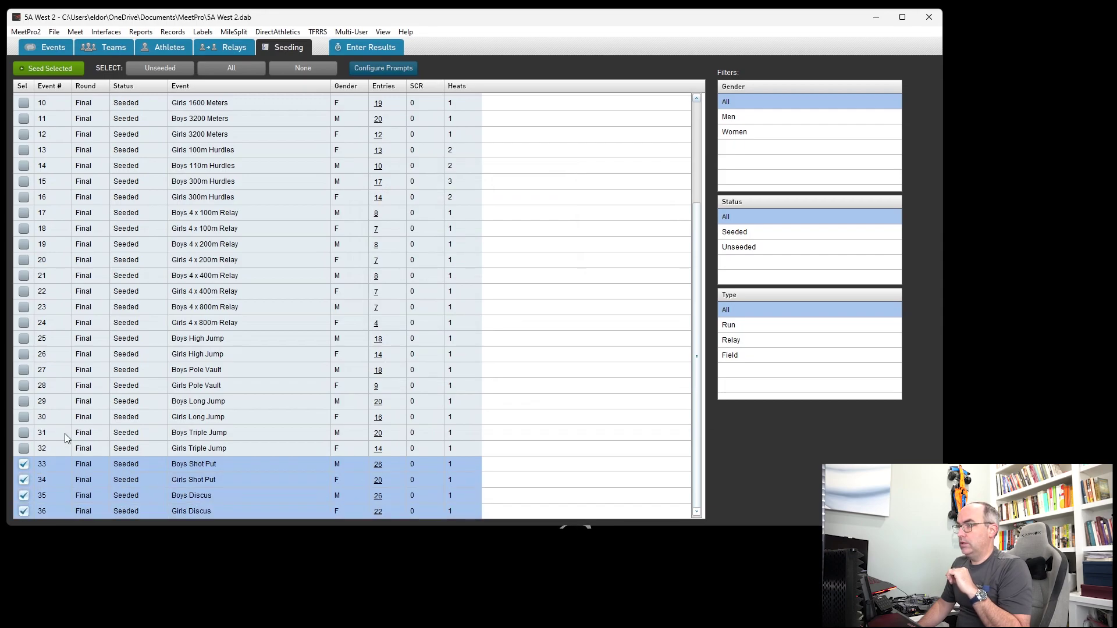
pyautogui.click(24, 433)
pyautogui.click(24, 401)
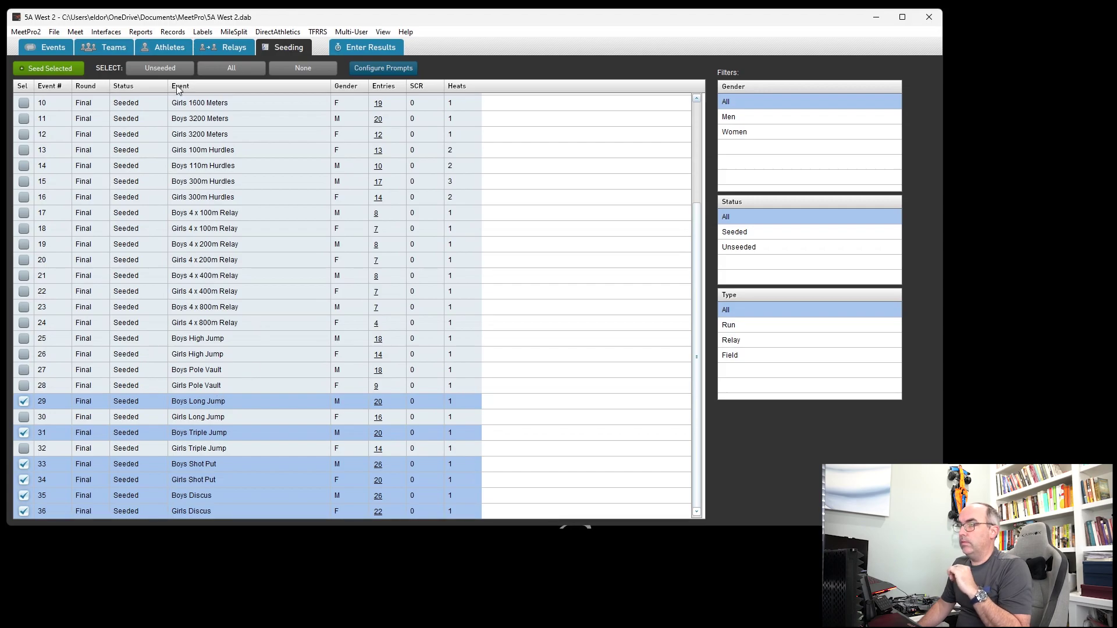
pyautogui.click(50, 68)
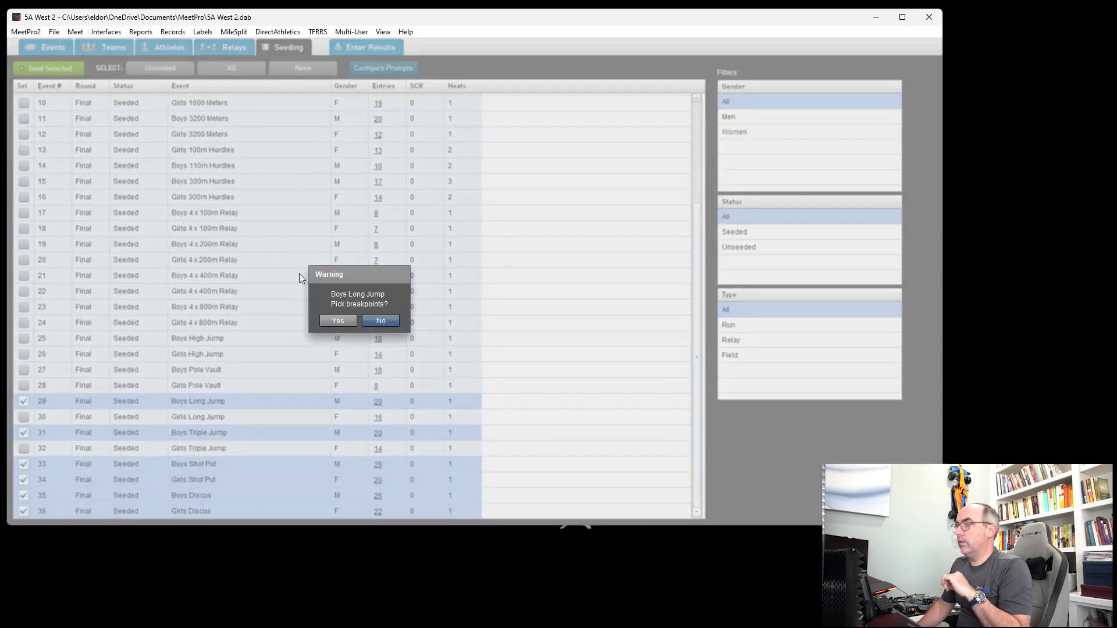
pyautogui.click(348, 322)
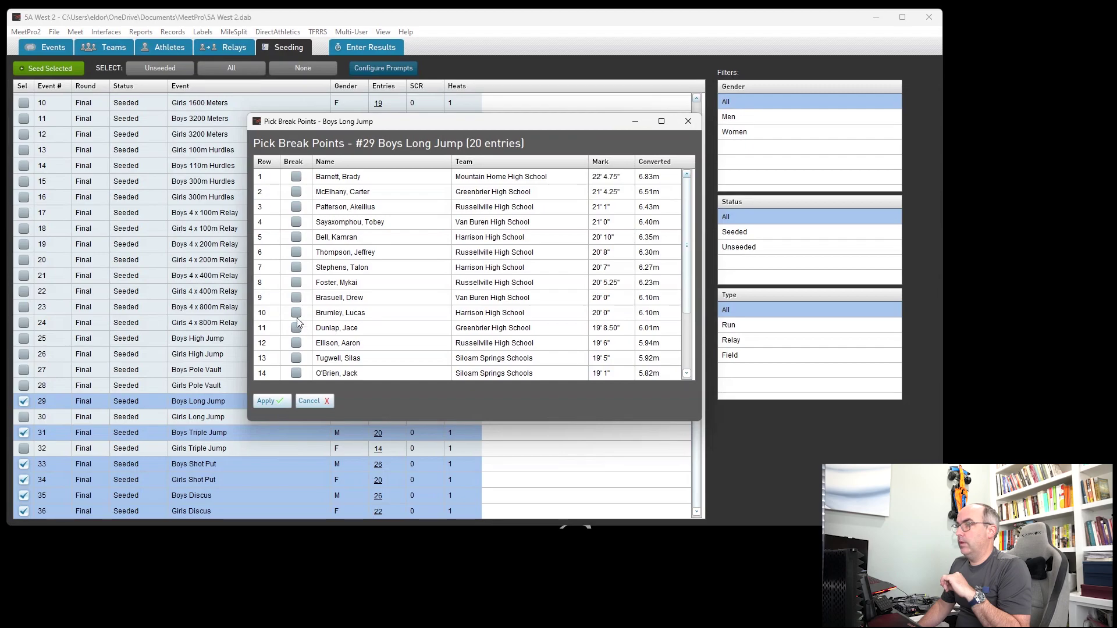
pyautogui.click(296, 313)
pyautogui.click(267, 400)
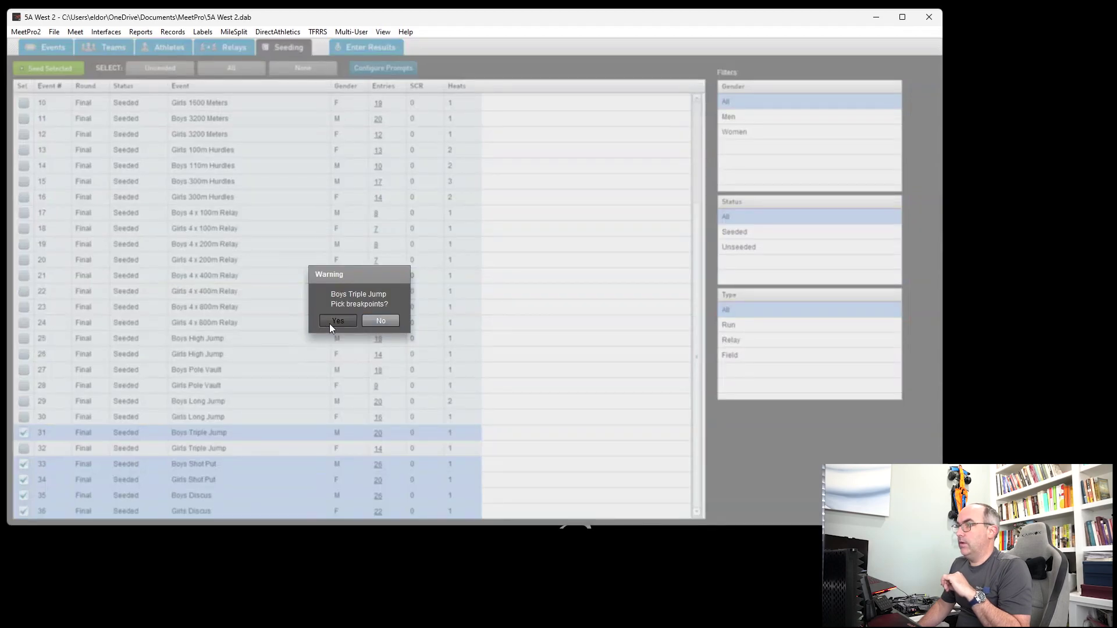
# - Pick a breakpoint at row 10 for the Boys Triple Jump and apply it
pyautogui.click(330, 321)
pyautogui.click(296, 313)
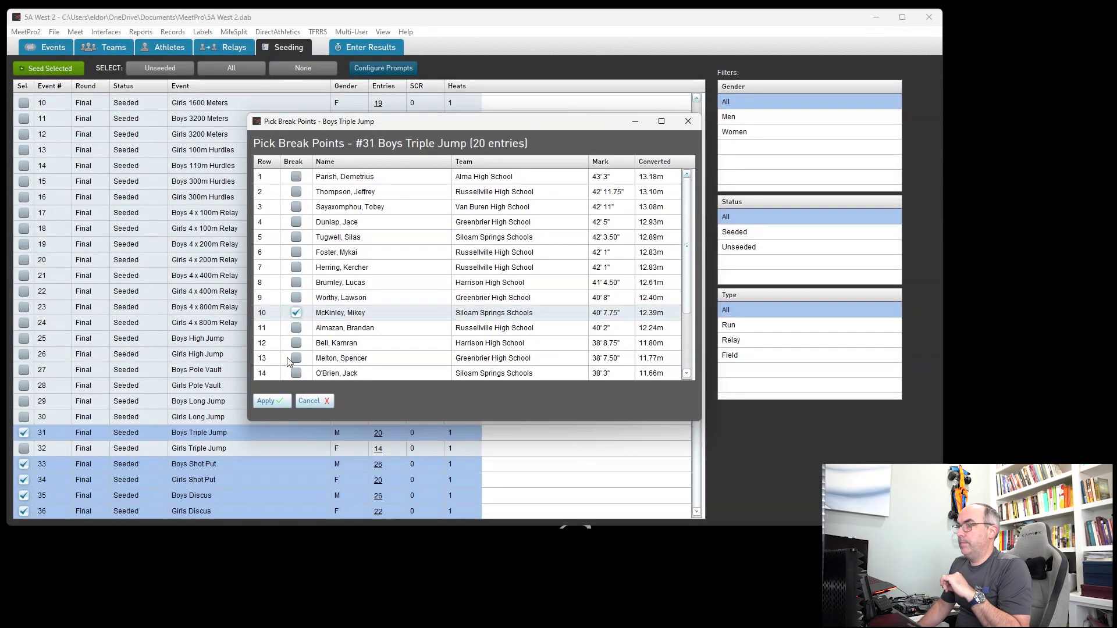
pyautogui.click(268, 401)
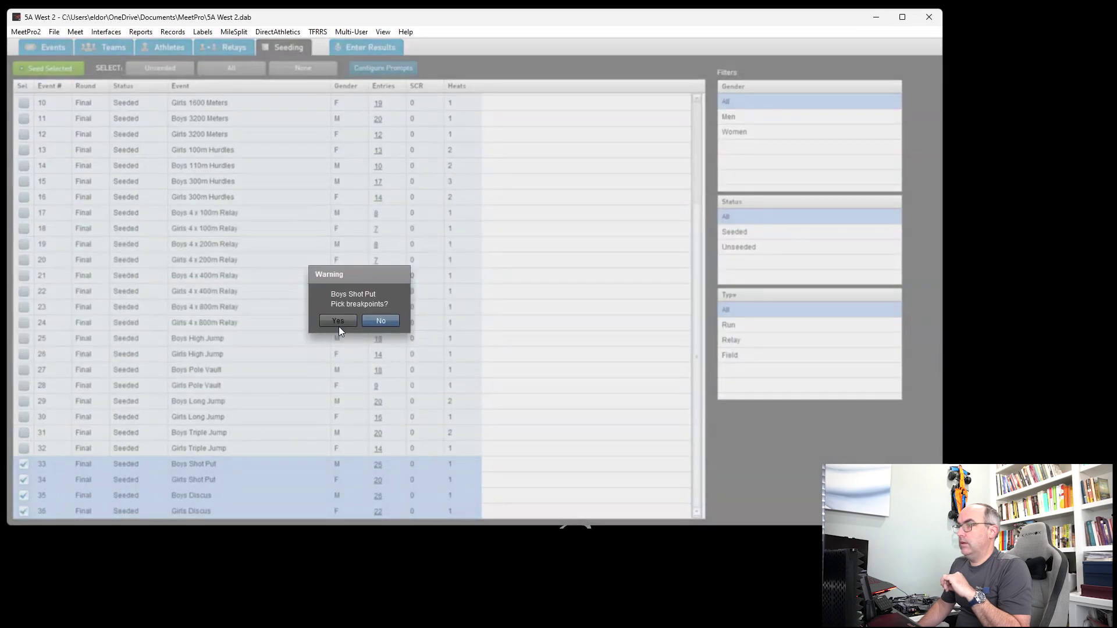
# - Apply shot put breakpoints at row 13 for the boys and row 10 for the girls
pyautogui.click(339, 326)
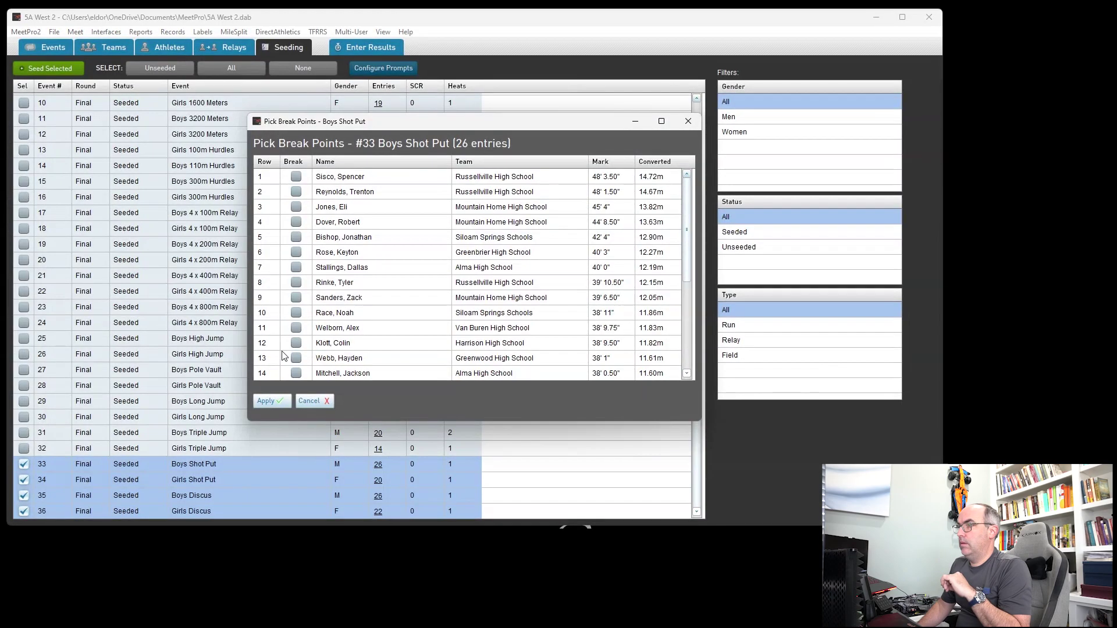
pyautogui.click(298, 357)
pyautogui.click(284, 404)
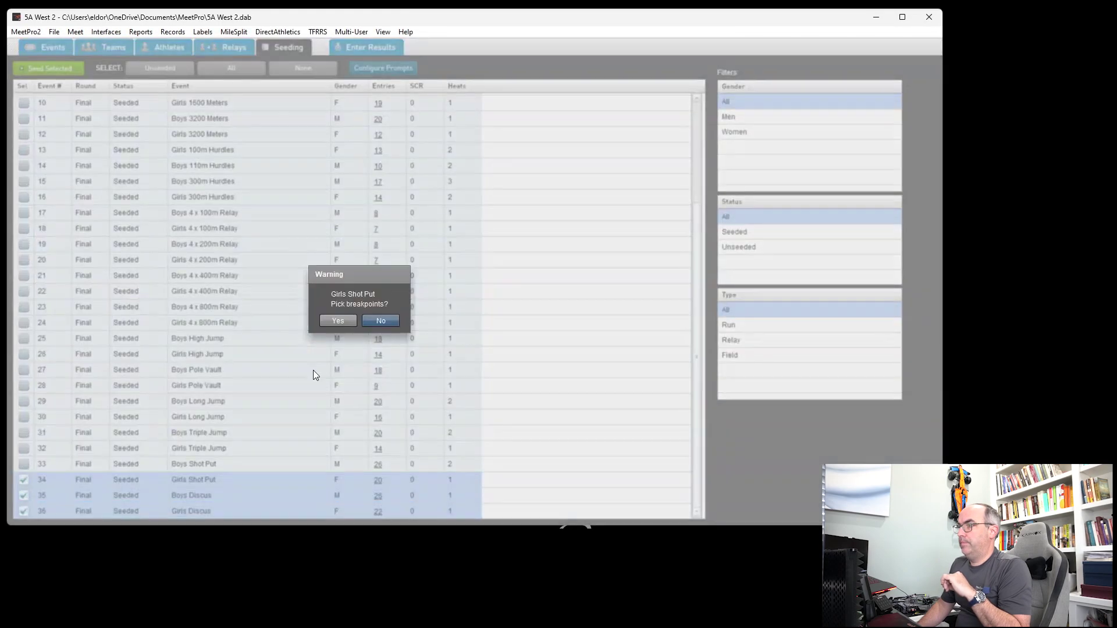
pyautogui.click(336, 324)
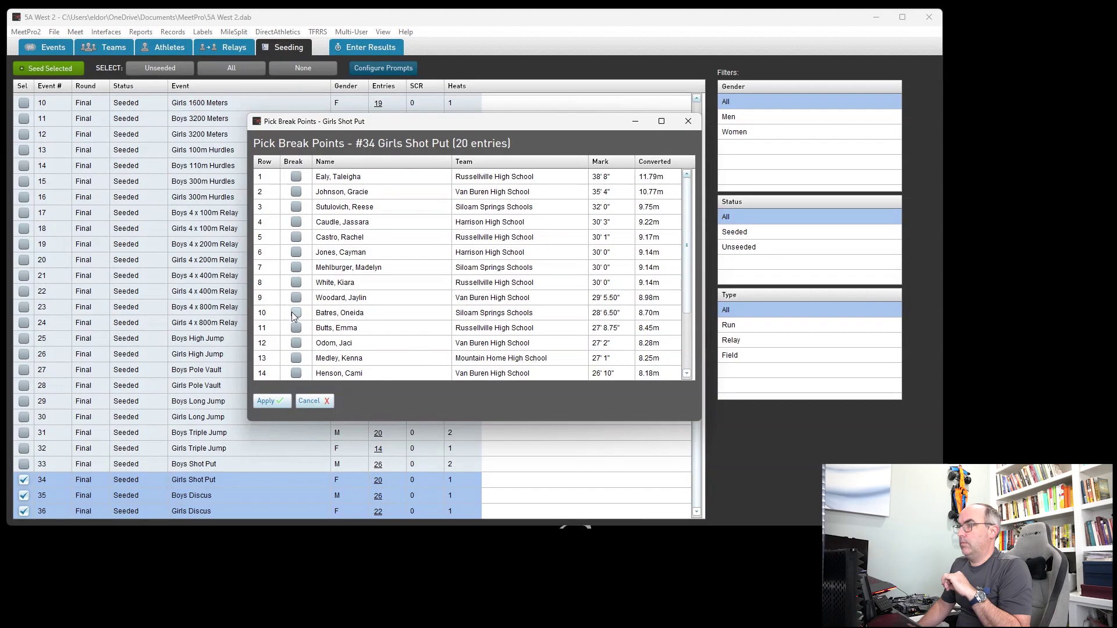
pyautogui.click(296, 313)
pyautogui.click(267, 401)
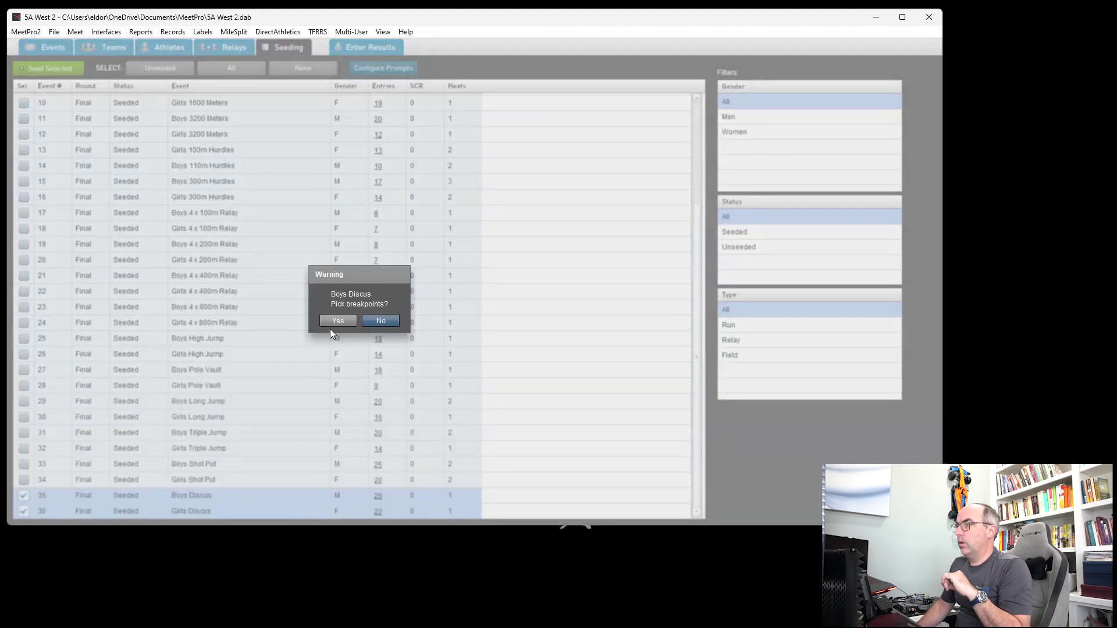
# - Apply discus breakpoints at row 13 for the boys and row 10 for the girls
pyautogui.click(336, 322)
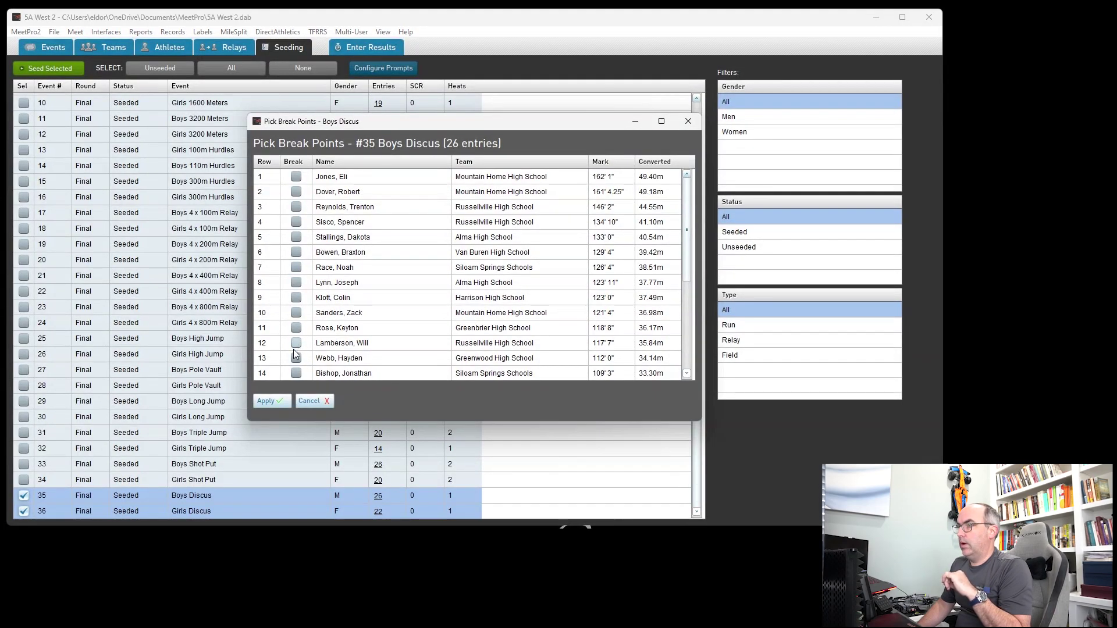
pyautogui.click(296, 358)
pyautogui.click(267, 401)
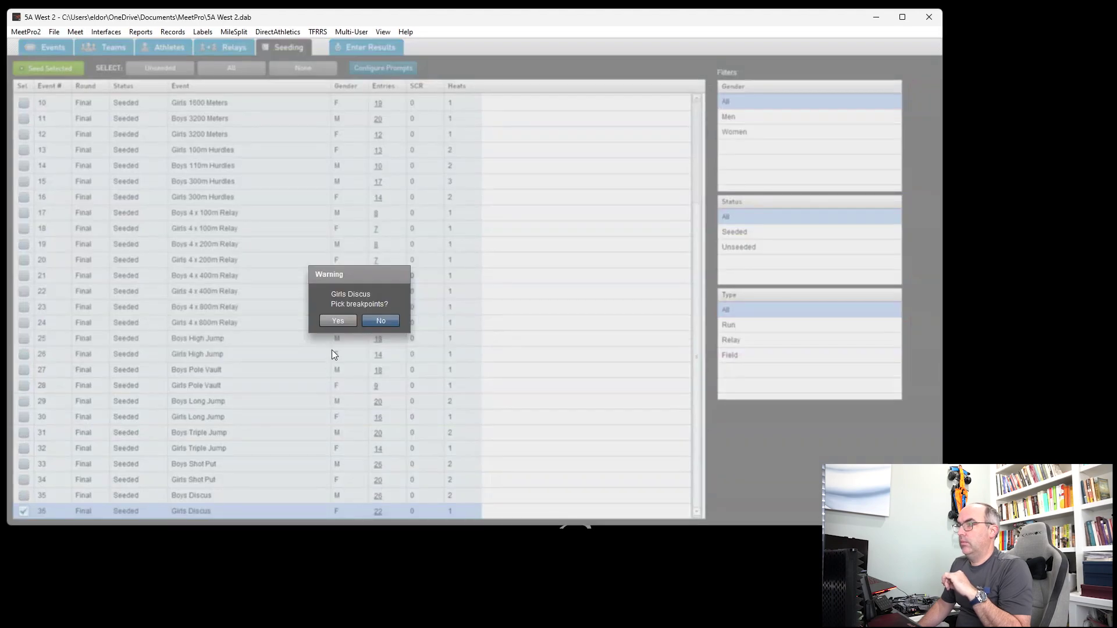
pyautogui.click(337, 321)
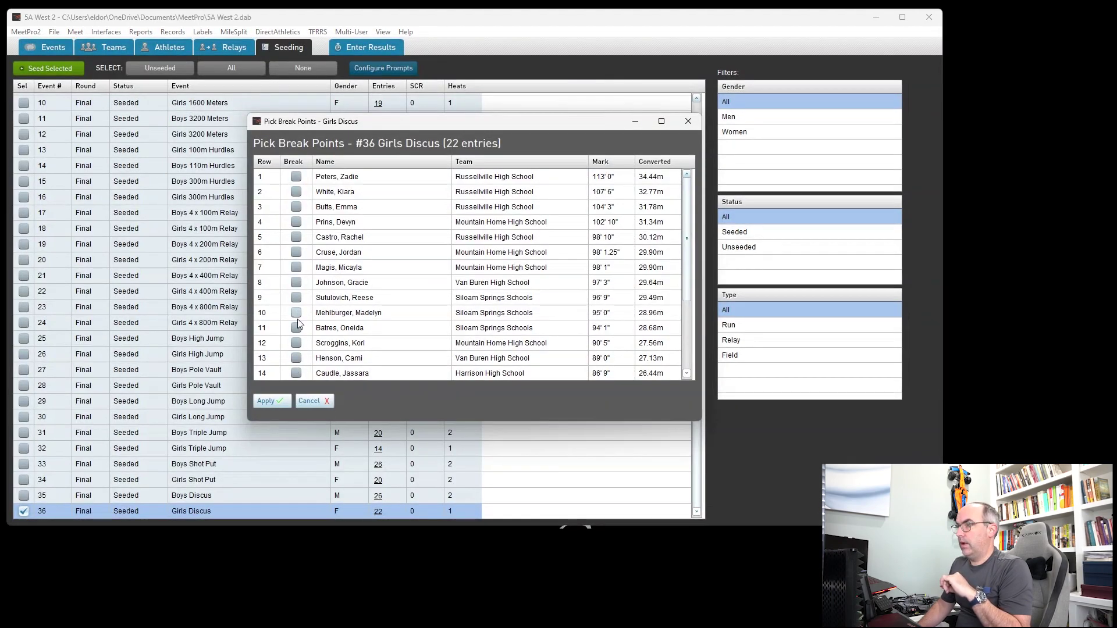
pyautogui.click(296, 313)
pyautogui.click(266, 401)
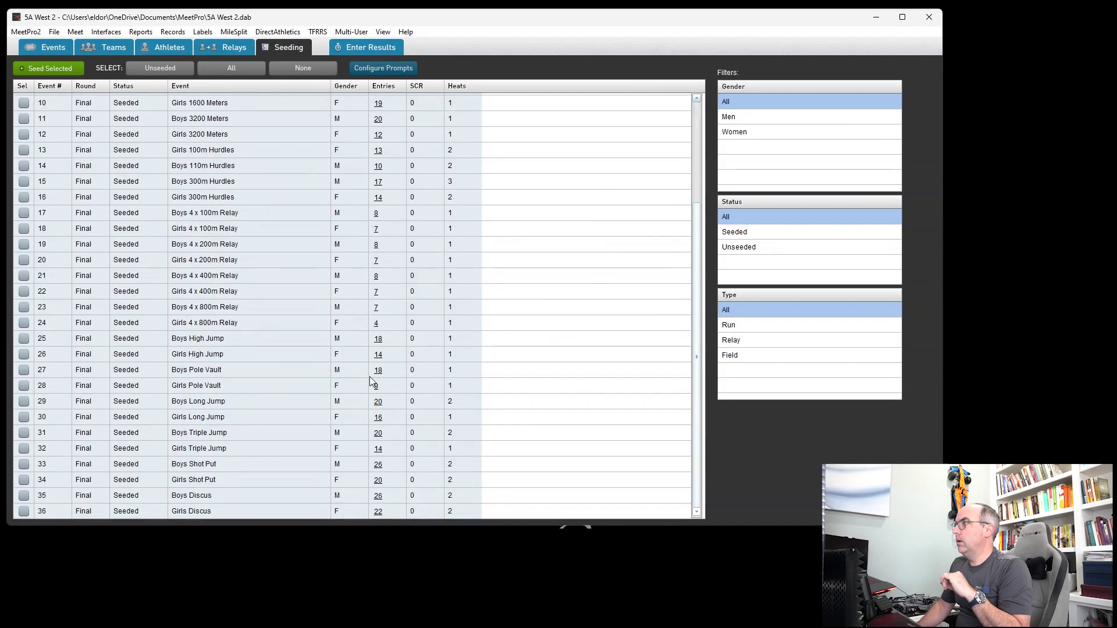
# - Open the meet's session editor and add session 1 with the title Field
pyautogui.scroll(3, 370, 381)
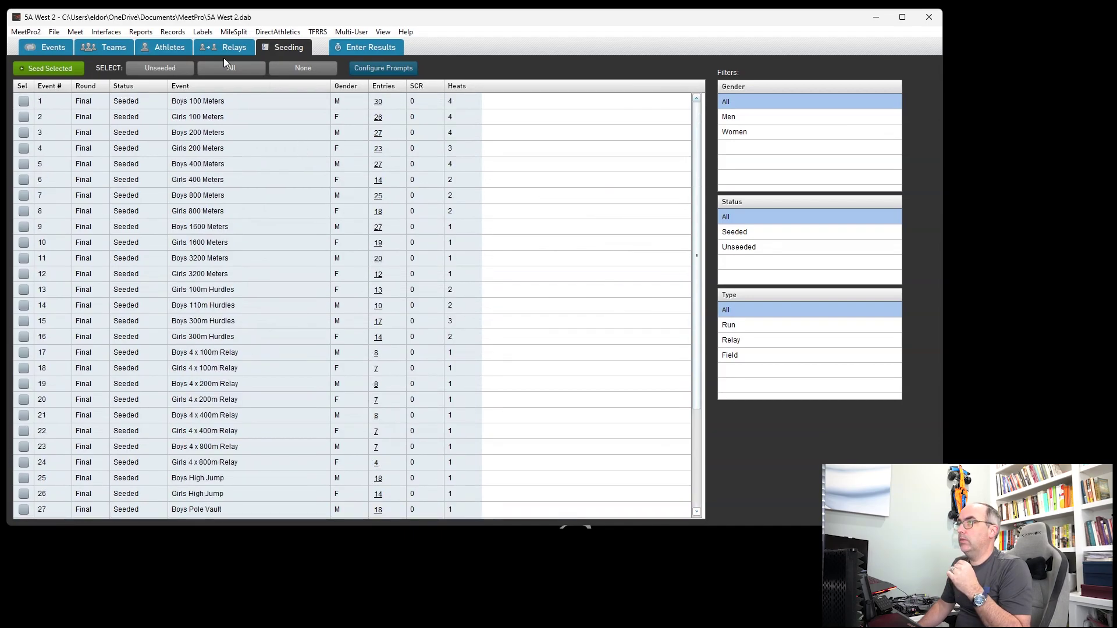
pyautogui.click(392, 47)
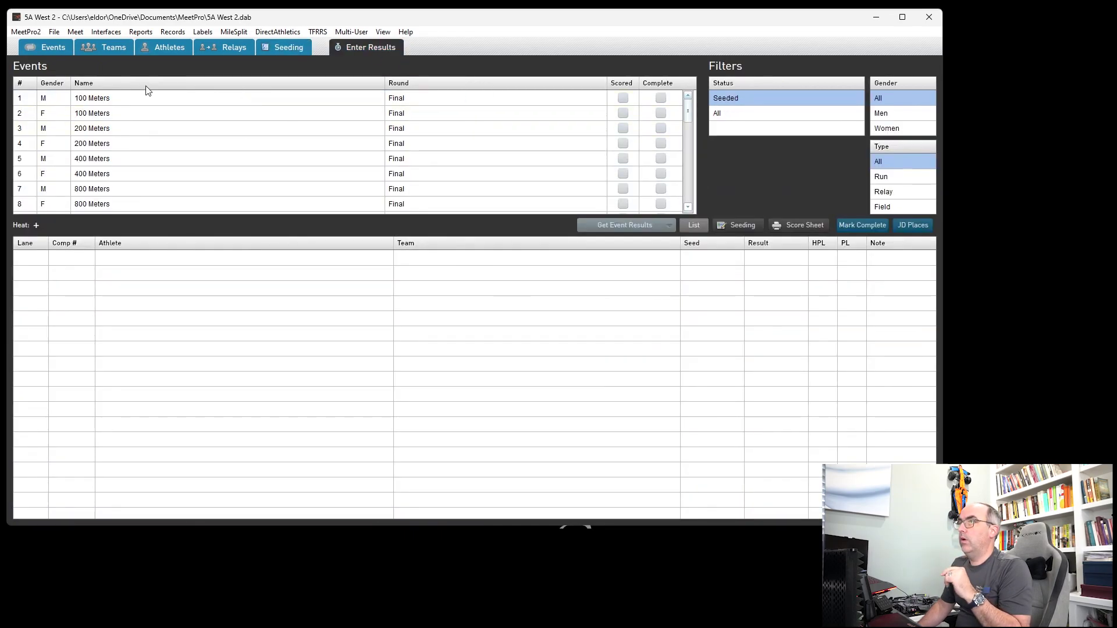
pyautogui.click(63, 48)
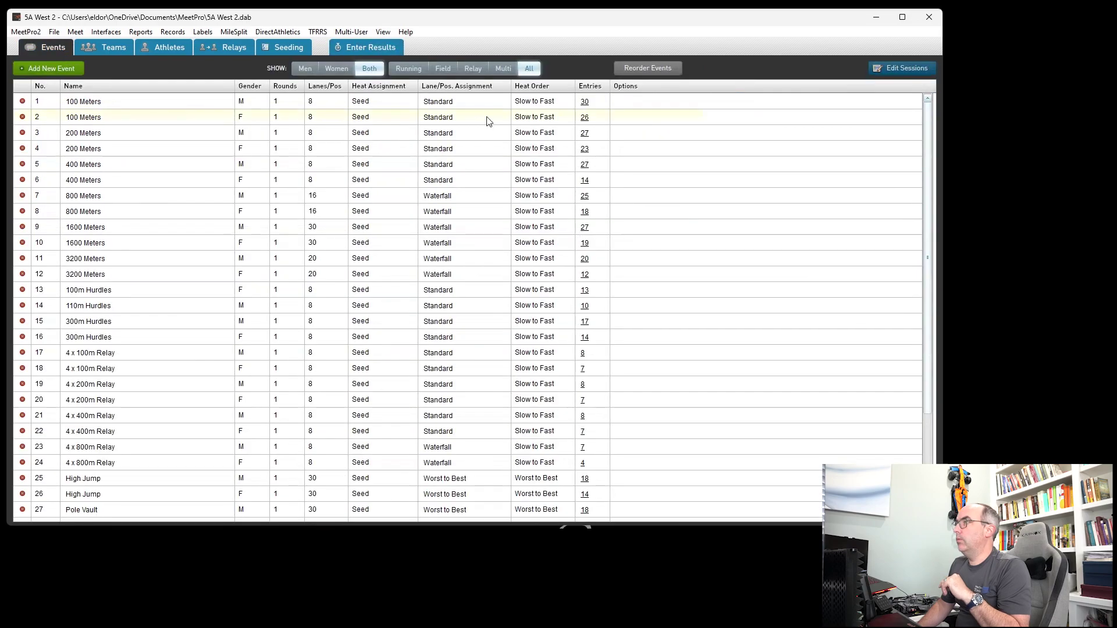
pyautogui.click(900, 71)
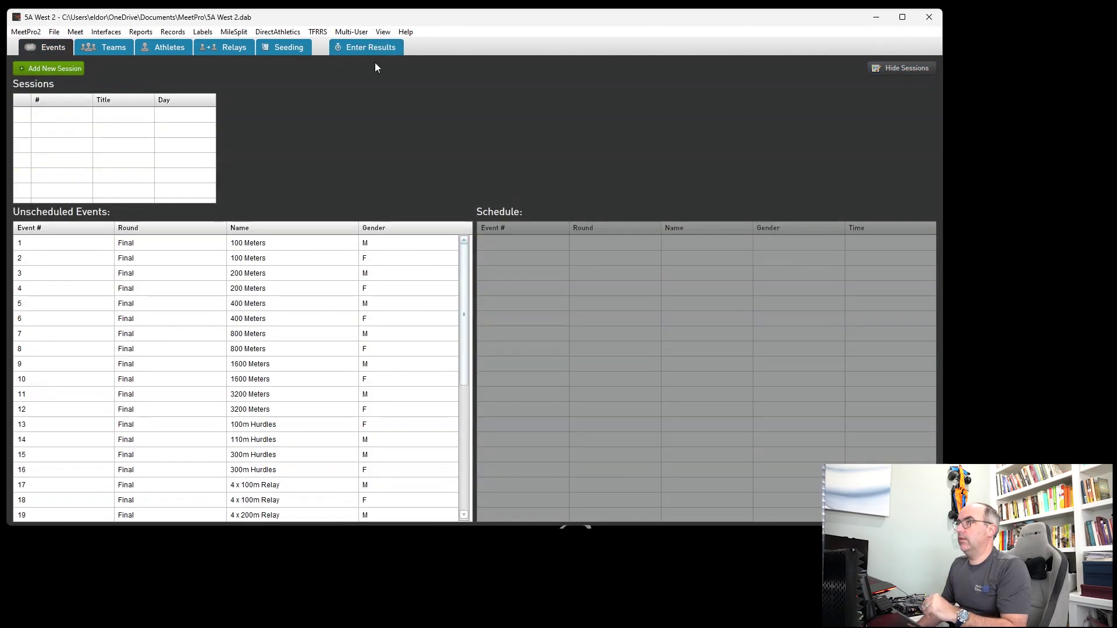
pyautogui.click(37, 69)
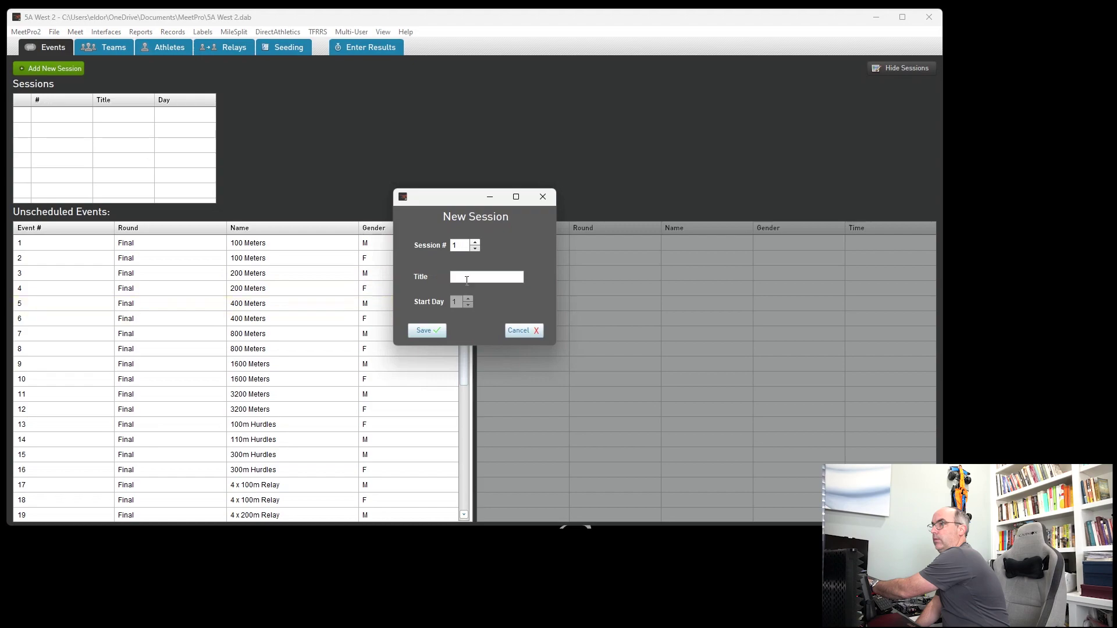
pyautogui.click(494, 277)
pyautogui.write('Field')
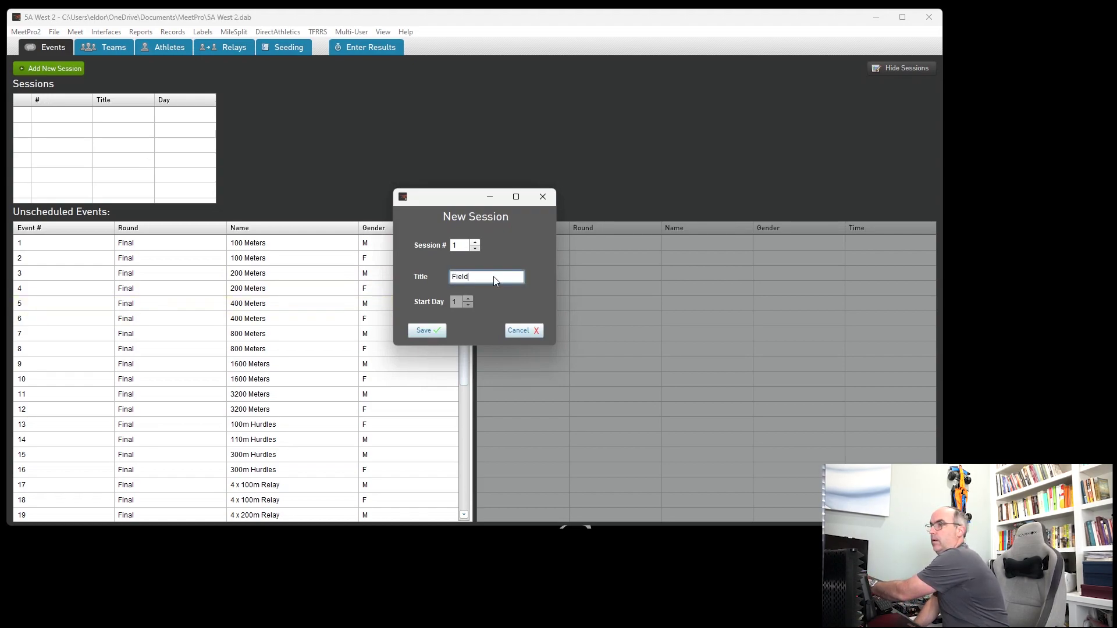
pyautogui.click(424, 329)
# - Add session 2 with the title Track
pyautogui.click(78, 68)
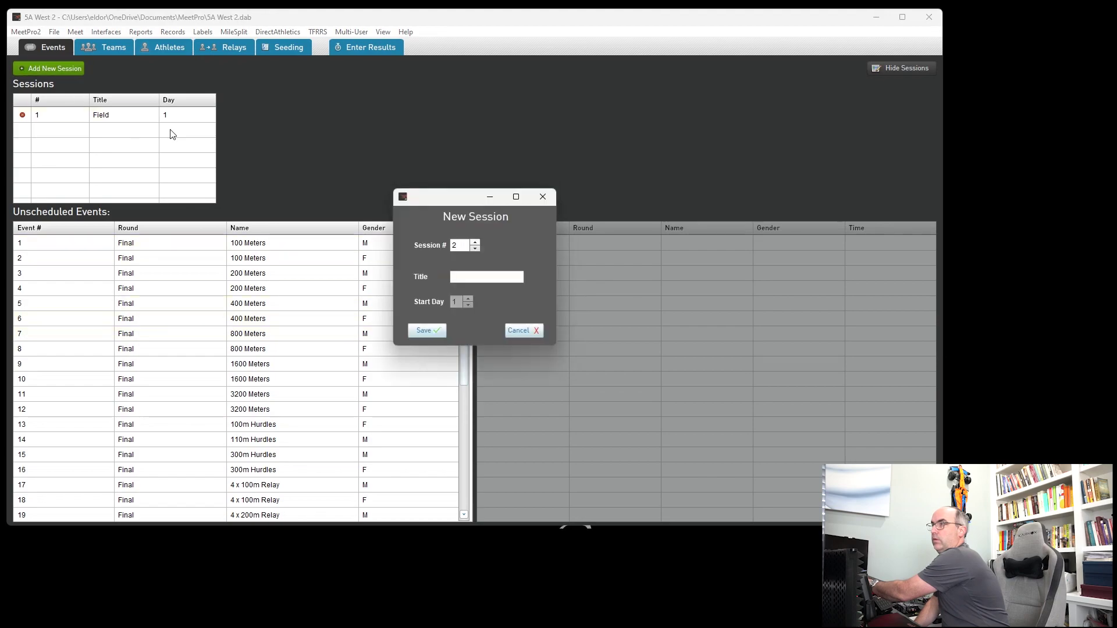
pyautogui.click(517, 274)
pyautogui.write('Track')
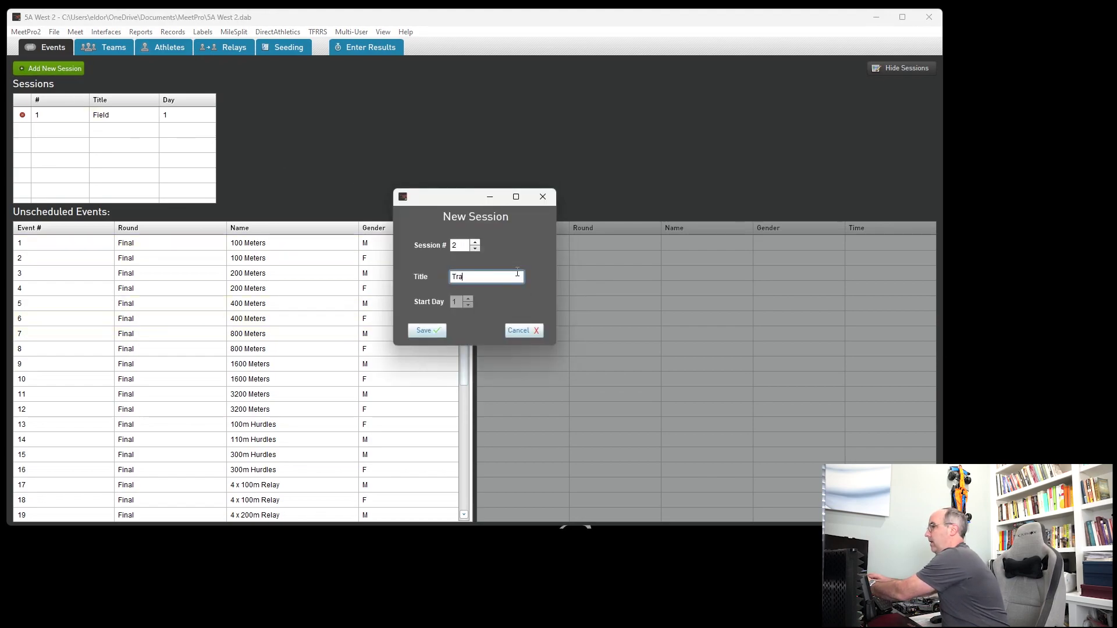
pyautogui.click(424, 330)
# - Schedule the men's and women's High Jump, Pole Vault and Long Jump in the Field session, in event-number order
pyautogui.click(111, 115)
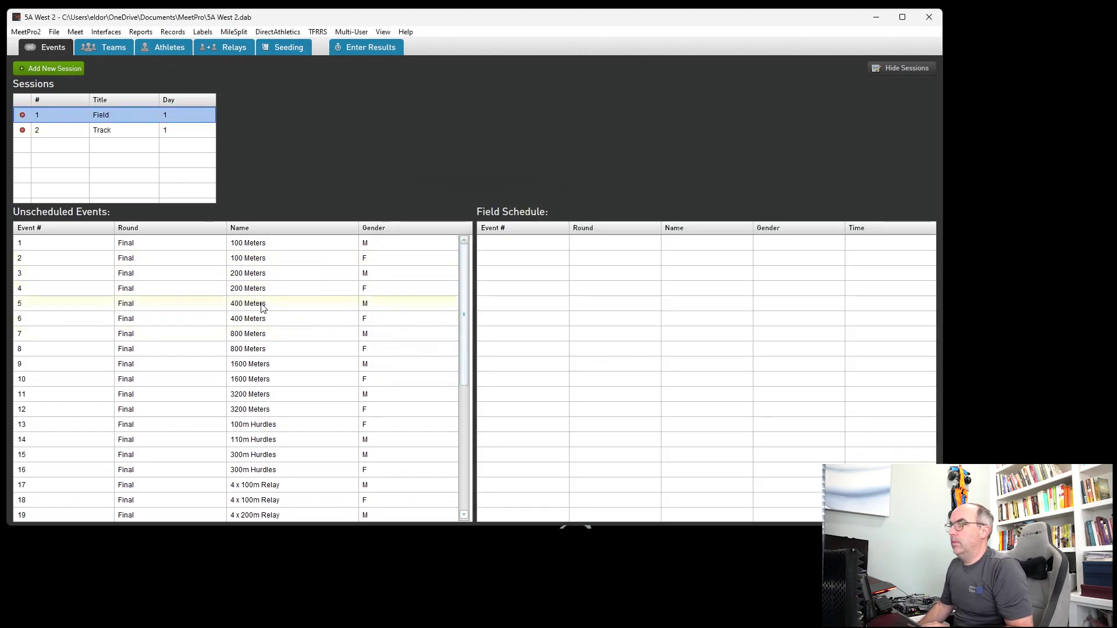
pyautogui.scroll(-6, 267, 326)
pyautogui.doubleClick(264, 349)
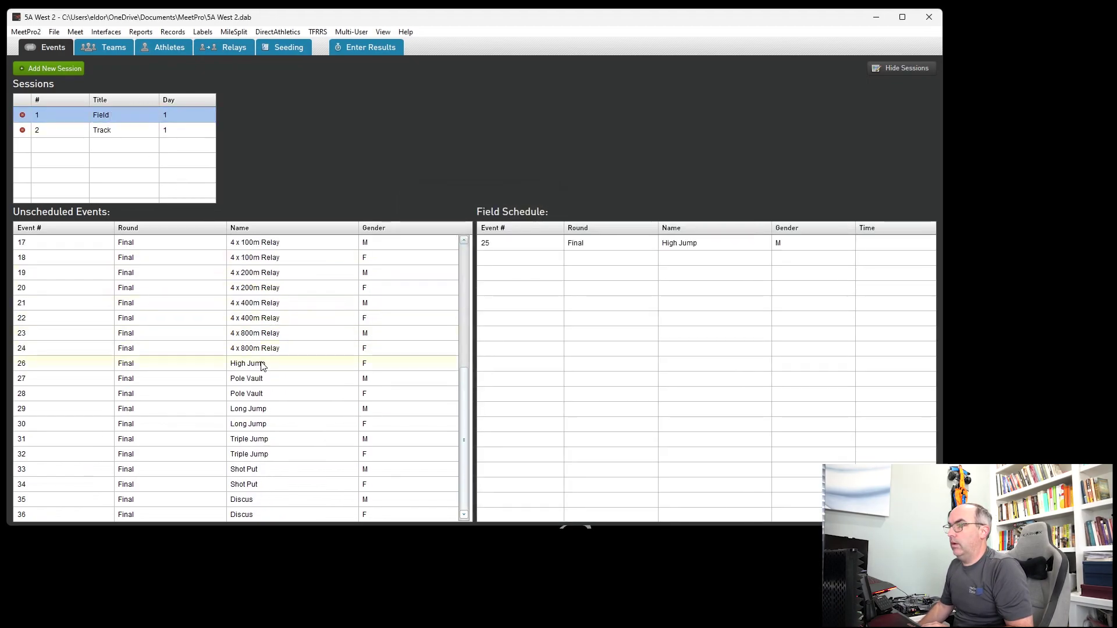
pyautogui.doubleClick(265, 363)
pyautogui.doubleClick(260, 375)
pyautogui.doubleClick(260, 391)
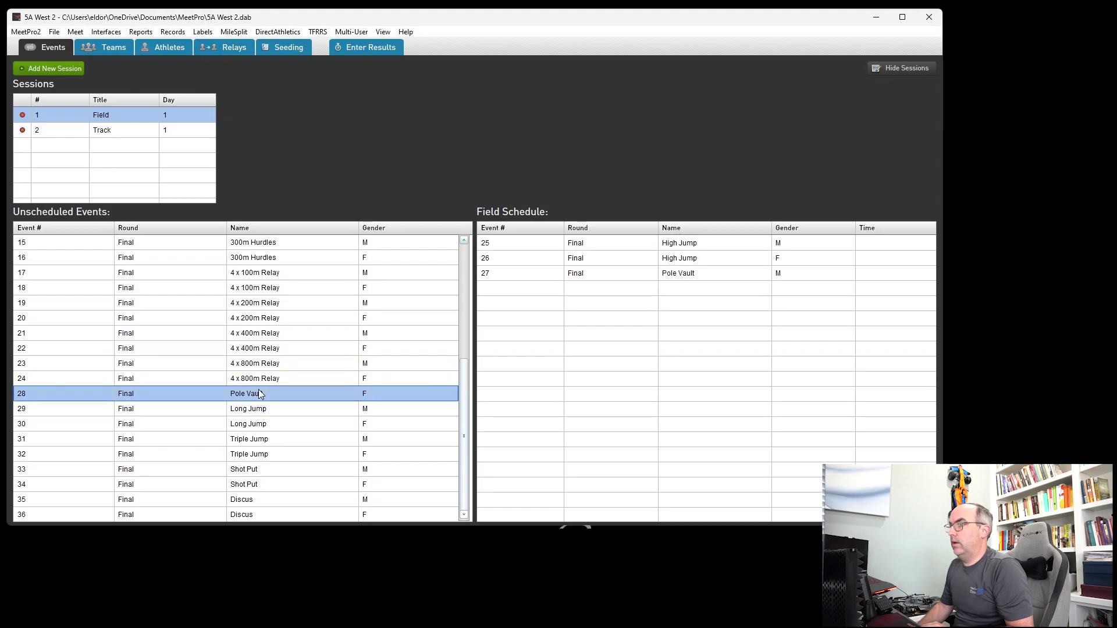
pyautogui.doubleClick(252, 408)
pyautogui.doubleClick(252, 424)
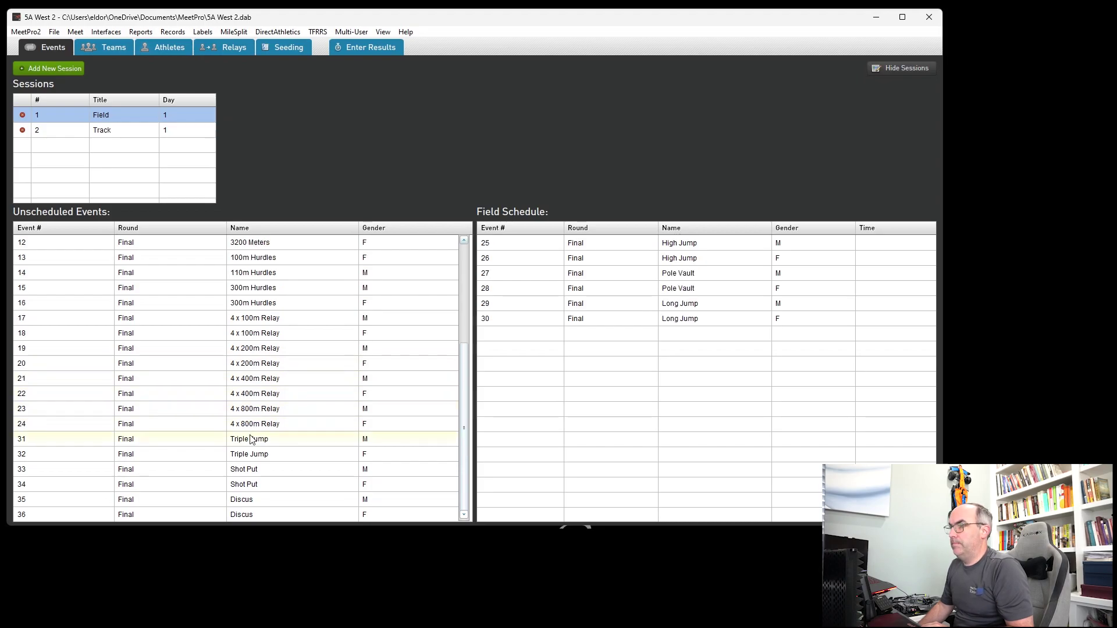
# - Add the men's and women's Triple Jump, Shot Put and Discus to the Field session schedule
pyautogui.click(250, 437)
pyautogui.doubleClick(249, 439)
pyautogui.doubleClick(249, 454)
pyautogui.doubleClick(247, 468)
pyautogui.click(244, 486)
pyautogui.doubleClick(244, 486)
pyautogui.doubleClick(244, 500)
pyautogui.doubleClick(245, 514)
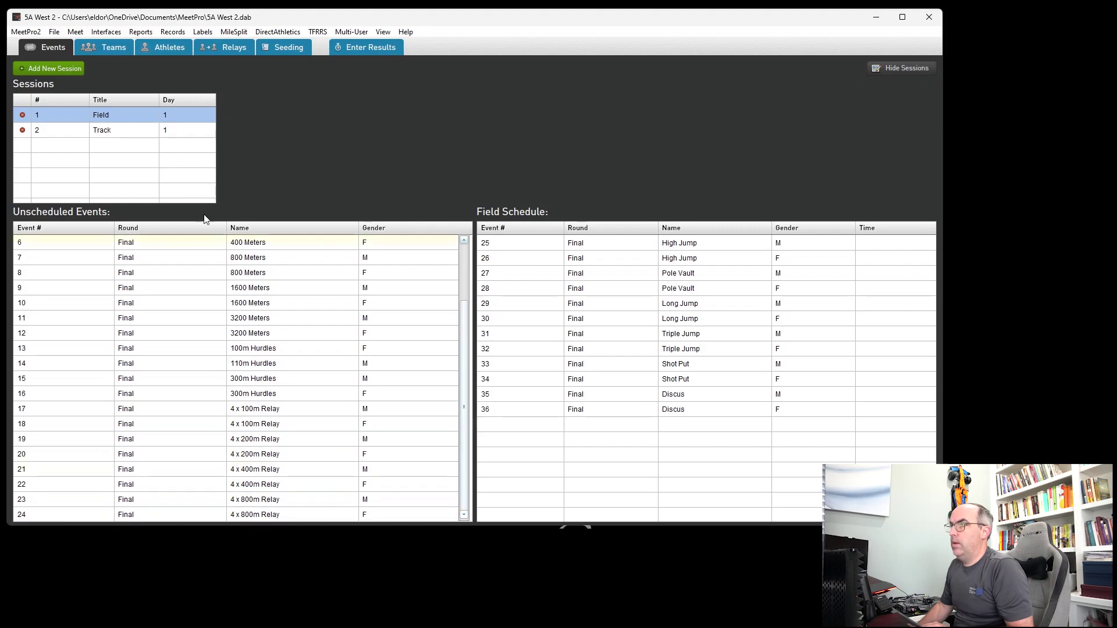
# - Start the Track session schedule with the women's 4 x 800m Relay followed by the men's
pyautogui.click(123, 132)
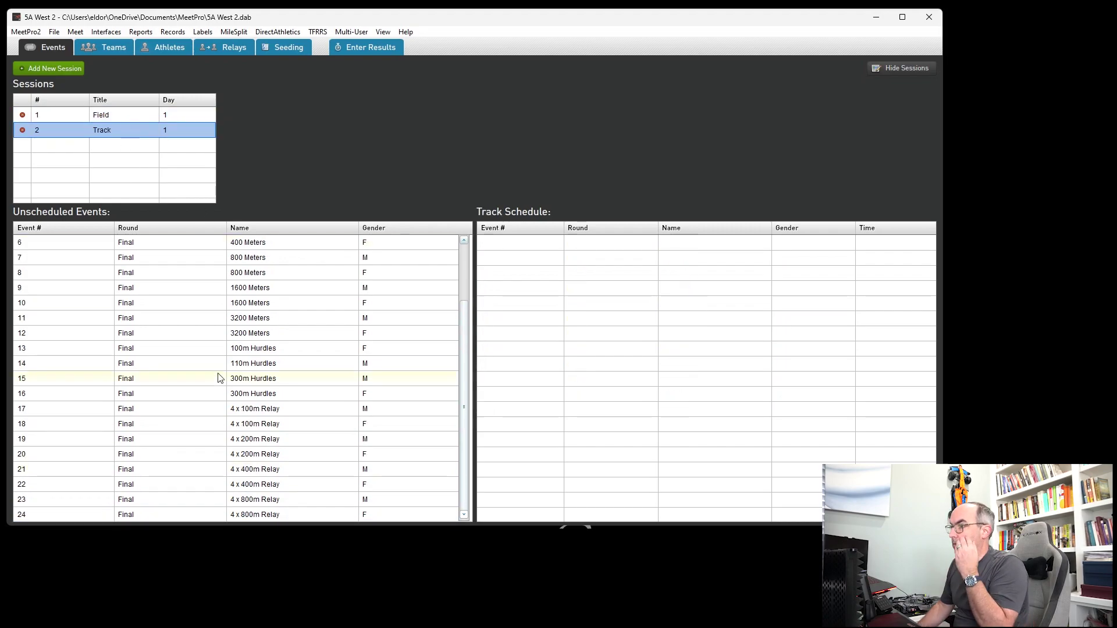
pyautogui.doubleClick(249, 514)
pyautogui.doubleClick(250, 515)
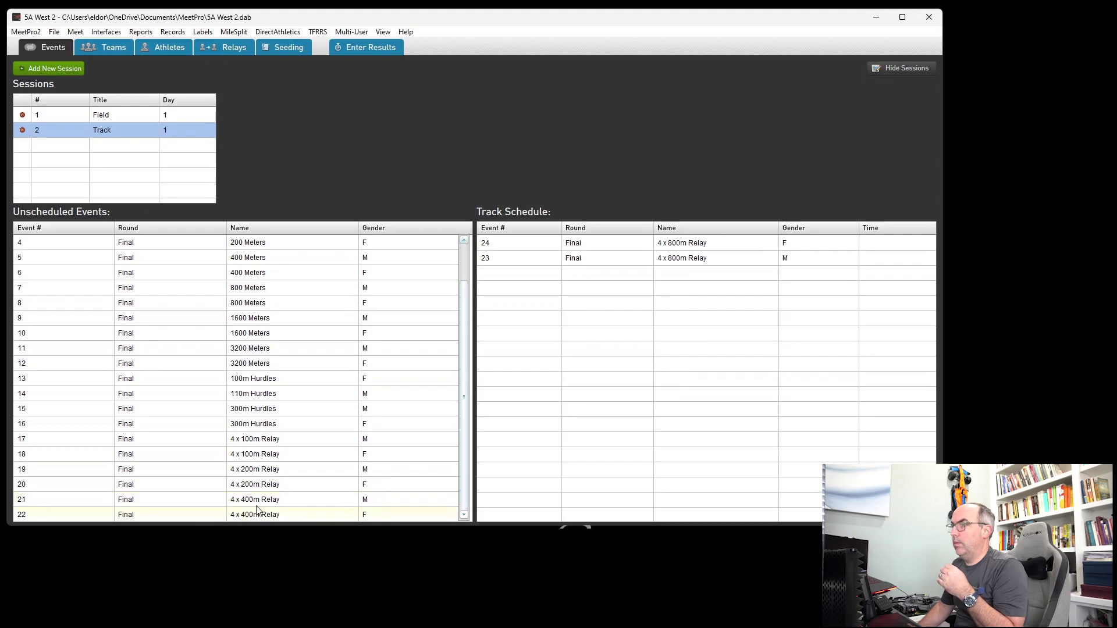
# - Add the women's 100m Hurdles, men's 110m Hurdles, women's 100 Meters and men's 100 Meters to the Track schedule, in that order
pyautogui.scroll(2, 280, 445)
pyautogui.click(271, 440)
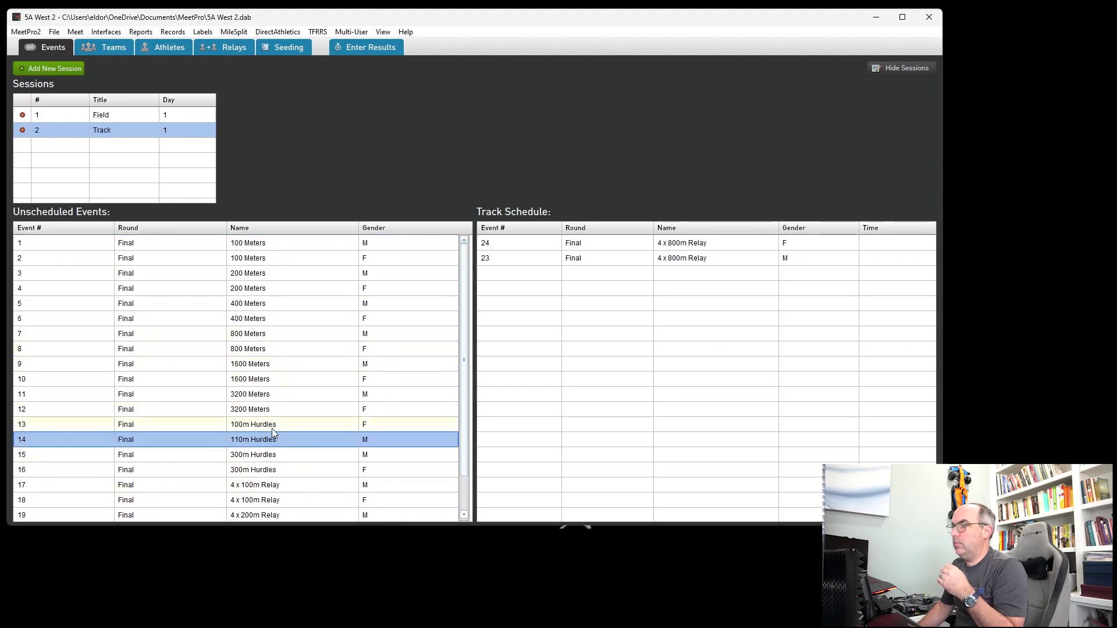
pyautogui.doubleClick(271, 426)
pyautogui.doubleClick(271, 425)
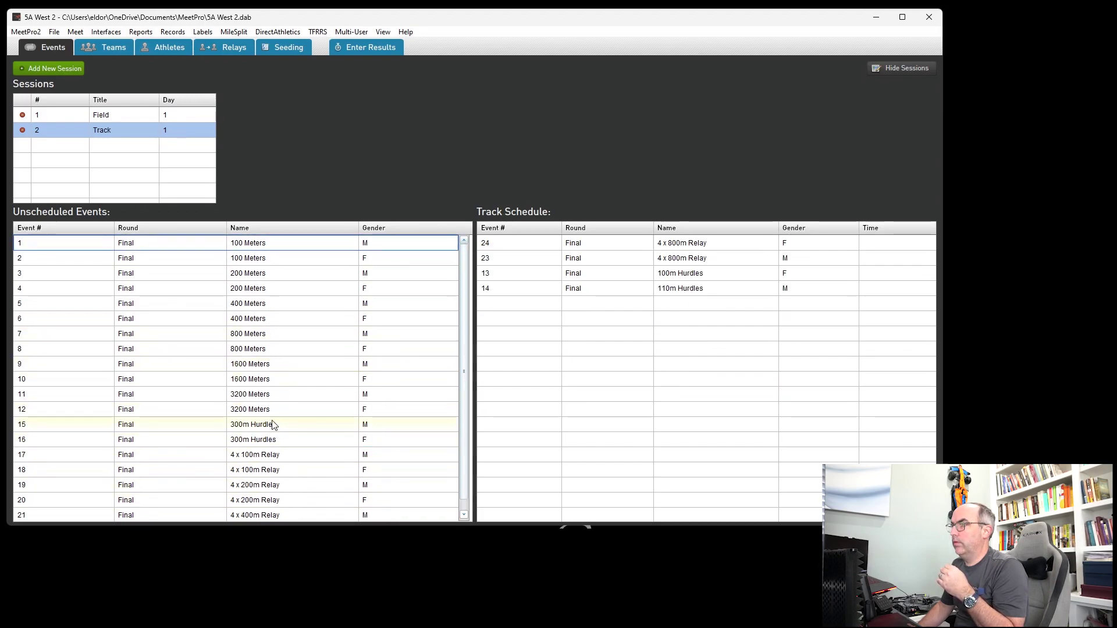
pyautogui.doubleClick(290, 259)
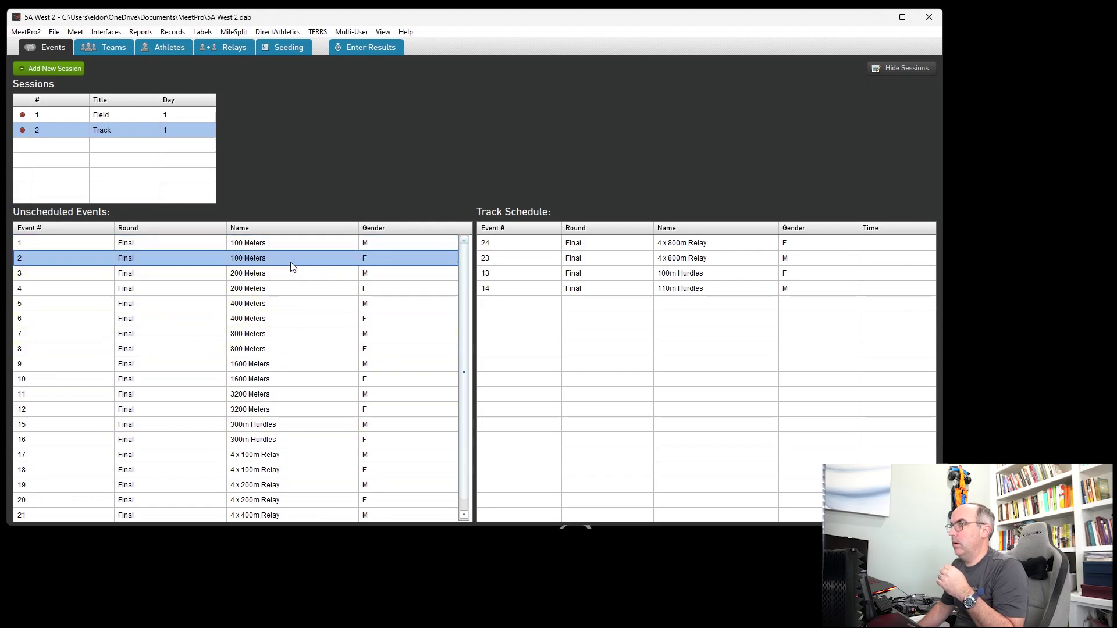
pyautogui.doubleClick(289, 245)
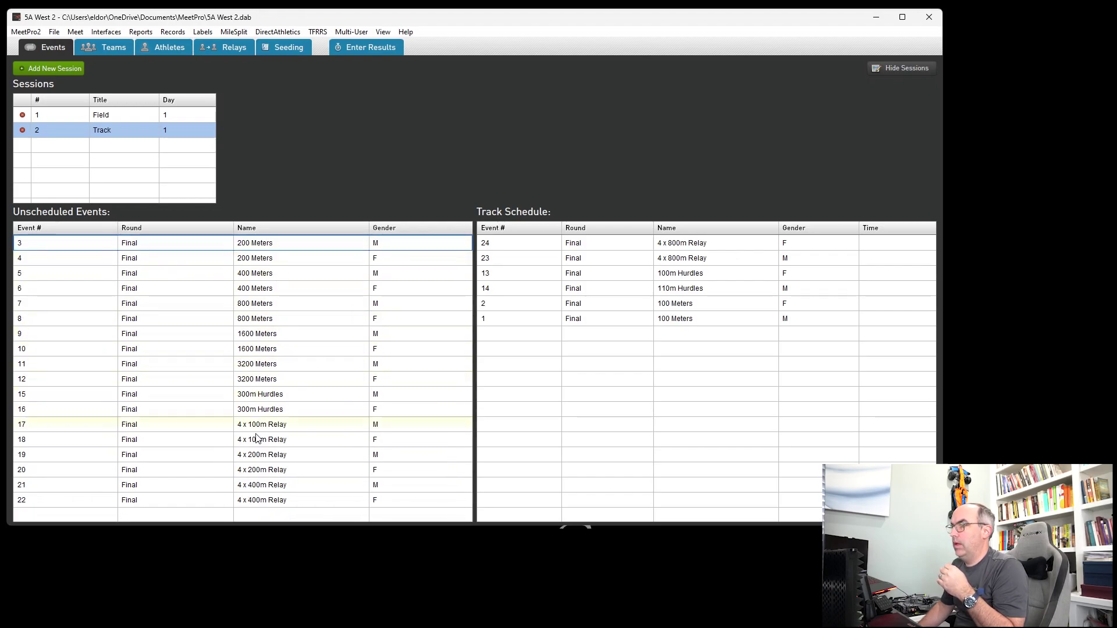
# - Add the women's and men's 1600 Meters, followed by the women's and men's 4 x 200m Relay, to the Track schedule
pyautogui.doubleClick(276, 351)
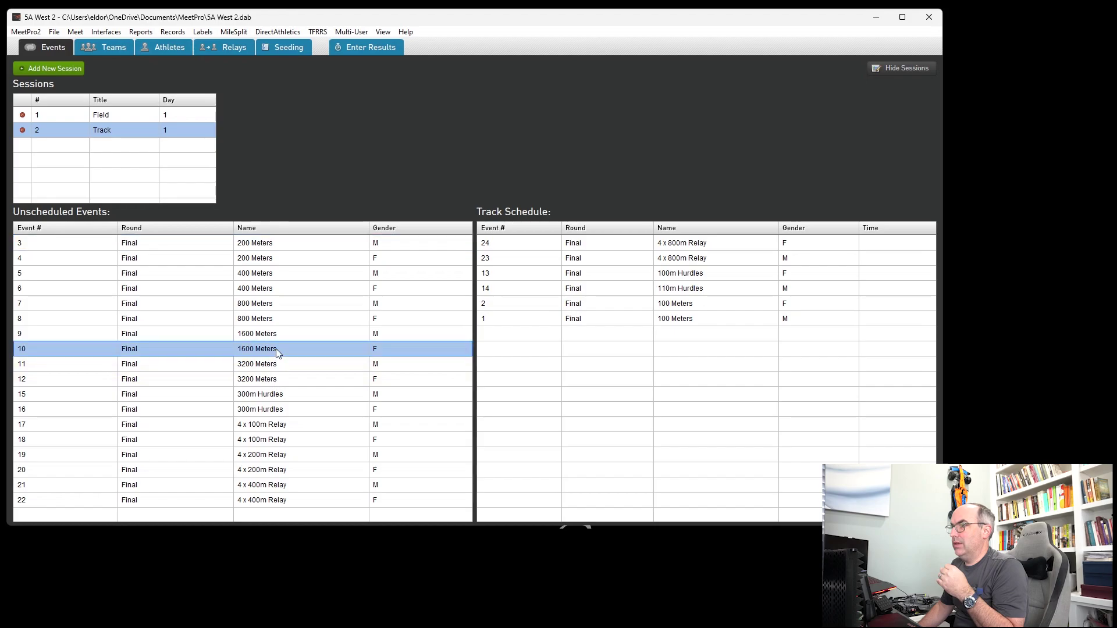
pyautogui.doubleClick(280, 336)
pyautogui.doubleClick(273, 440)
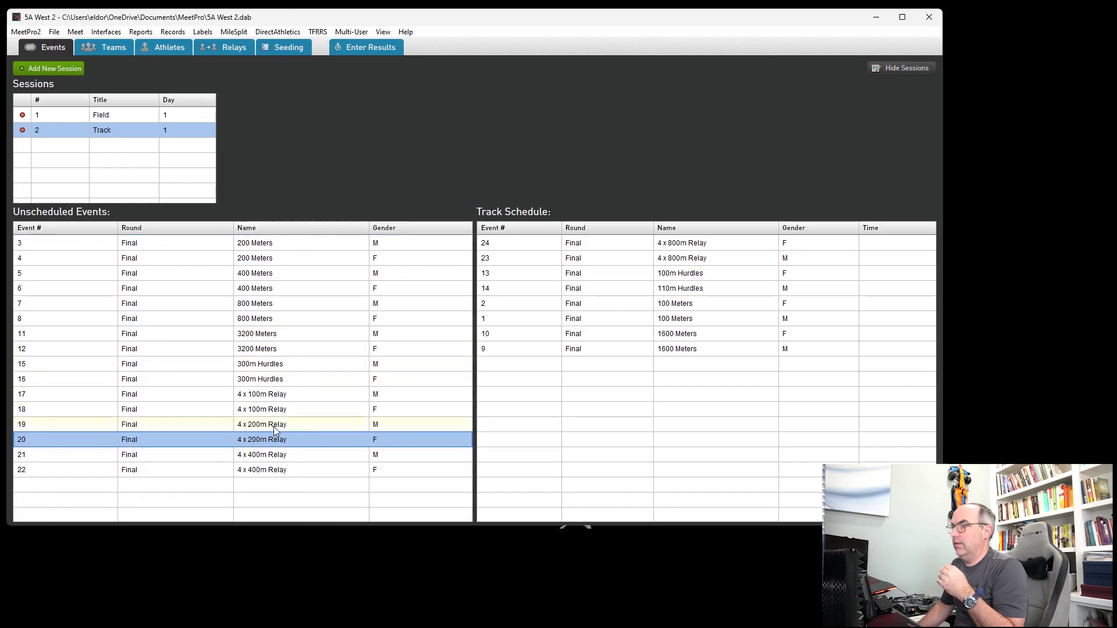
pyautogui.doubleClick(274, 425)
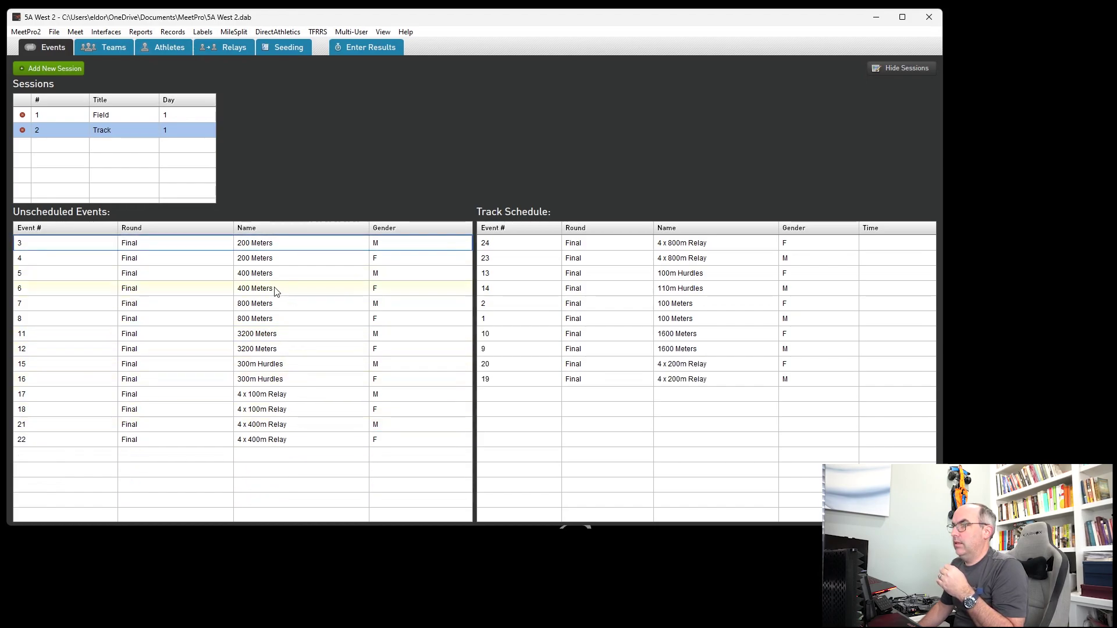
# - Add the women's and men's 400 Meters, followed by the women's and men's 4 x 100m Relay, to the Track schedule
pyautogui.doubleClick(276, 289)
pyautogui.doubleClick(274, 272)
pyautogui.click(269, 379)
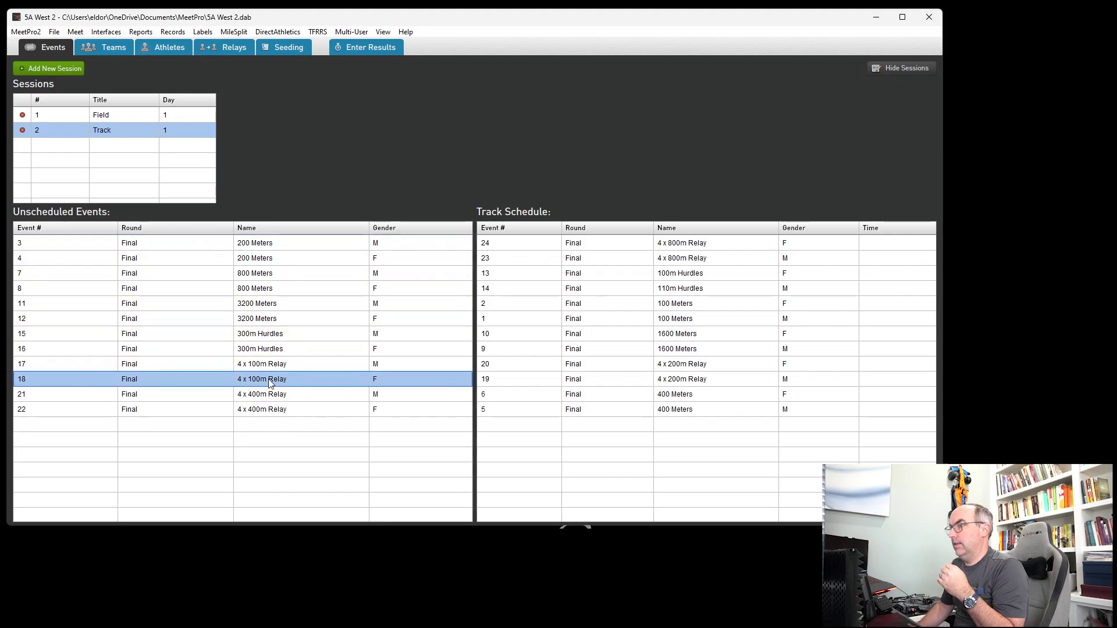
pyautogui.doubleClick(270, 380)
pyautogui.doubleClick(271, 364)
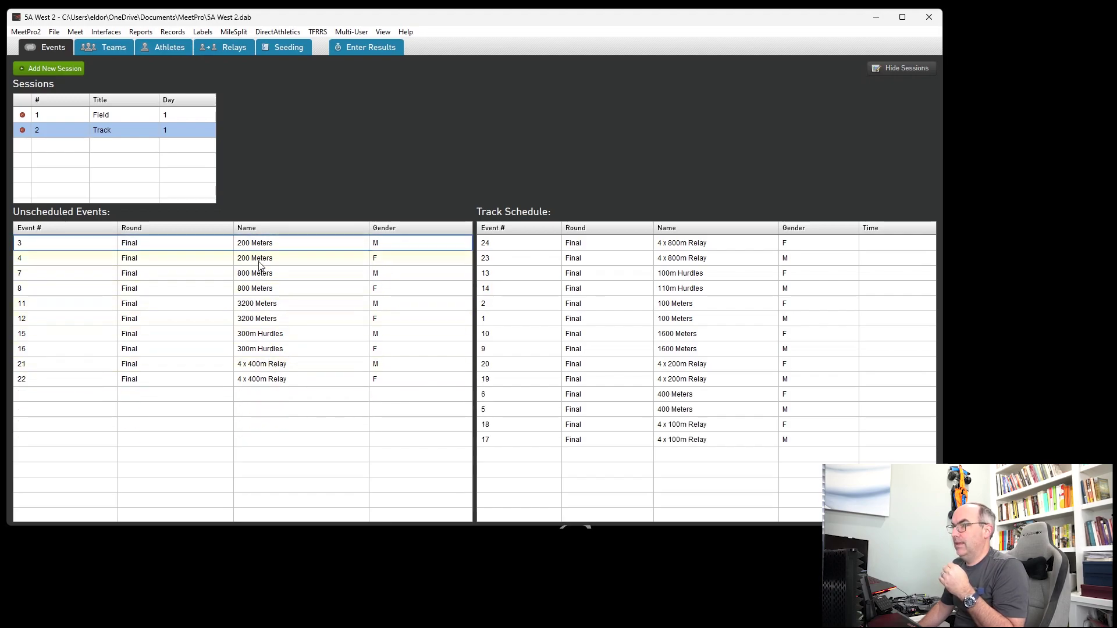
# - Add the women's and men's 300m Hurdles, followed by the women's and men's 800 Meters, to the Track schedule
pyautogui.doubleClick(260, 348)
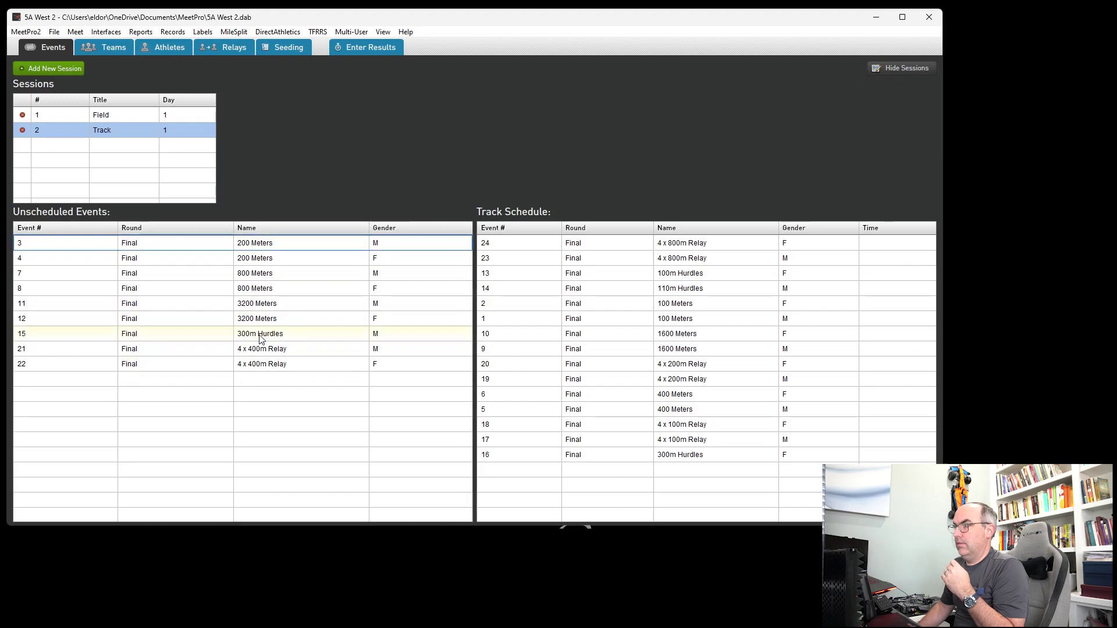
pyautogui.doubleClick(260, 334)
pyautogui.click(264, 281)
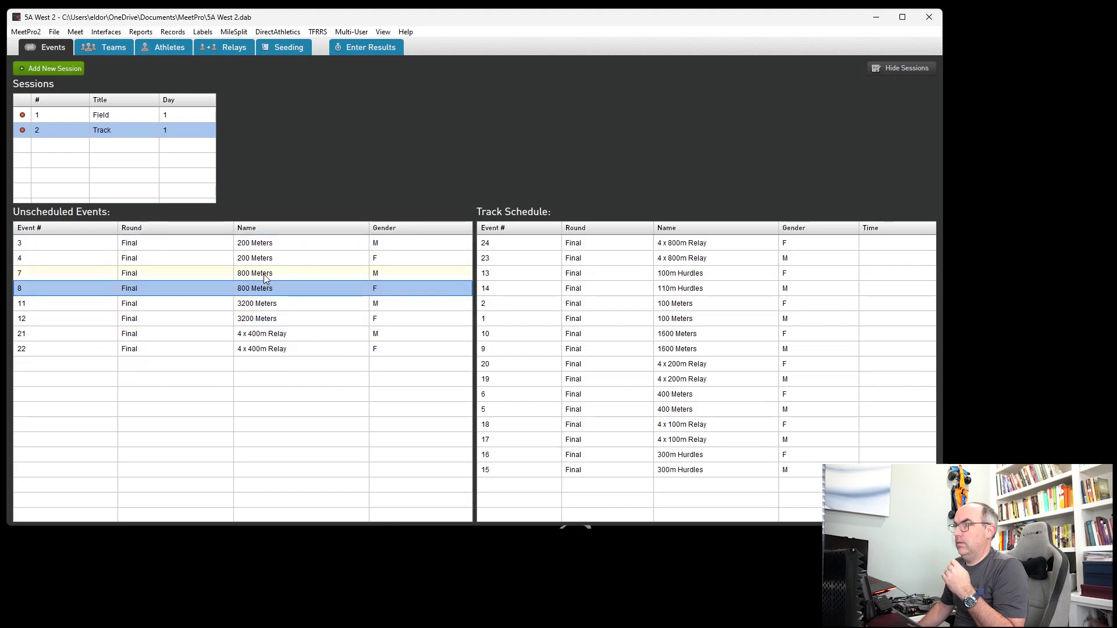
pyautogui.doubleClick(262, 282)
pyautogui.doubleClick(265, 278)
# - Add the women's and men's 200 Meters, followed by the women's and men's 3200 Meters, to the Track schedule
pyautogui.click(266, 258)
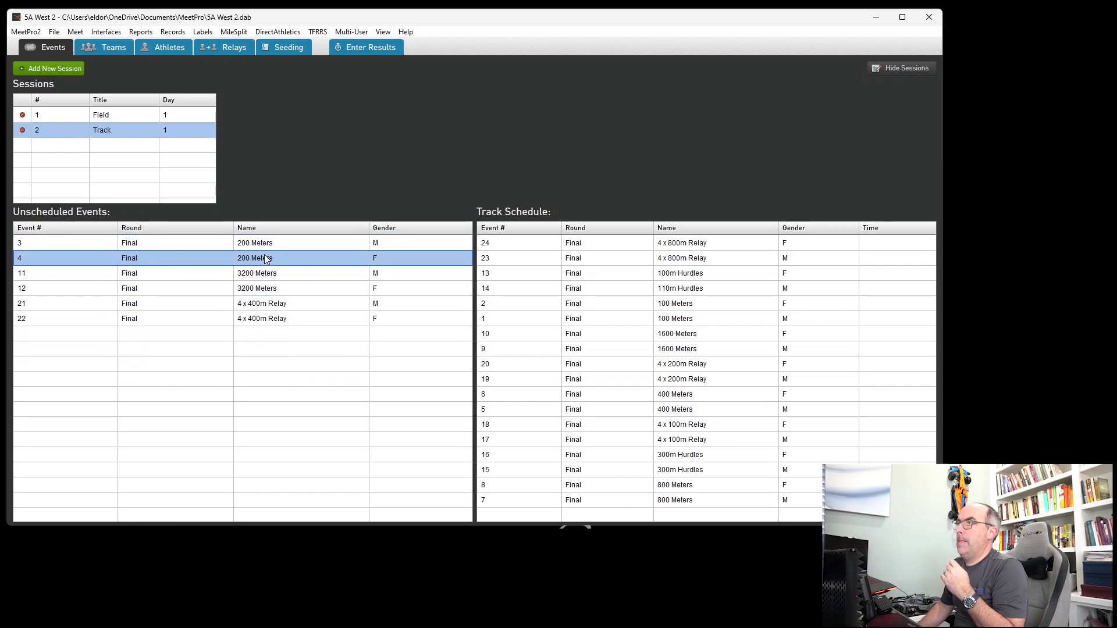
pyautogui.doubleClick(266, 257)
pyautogui.click(267, 247)
pyautogui.doubleClick(266, 247)
pyautogui.click(265, 257)
pyautogui.doubleClick(266, 257)
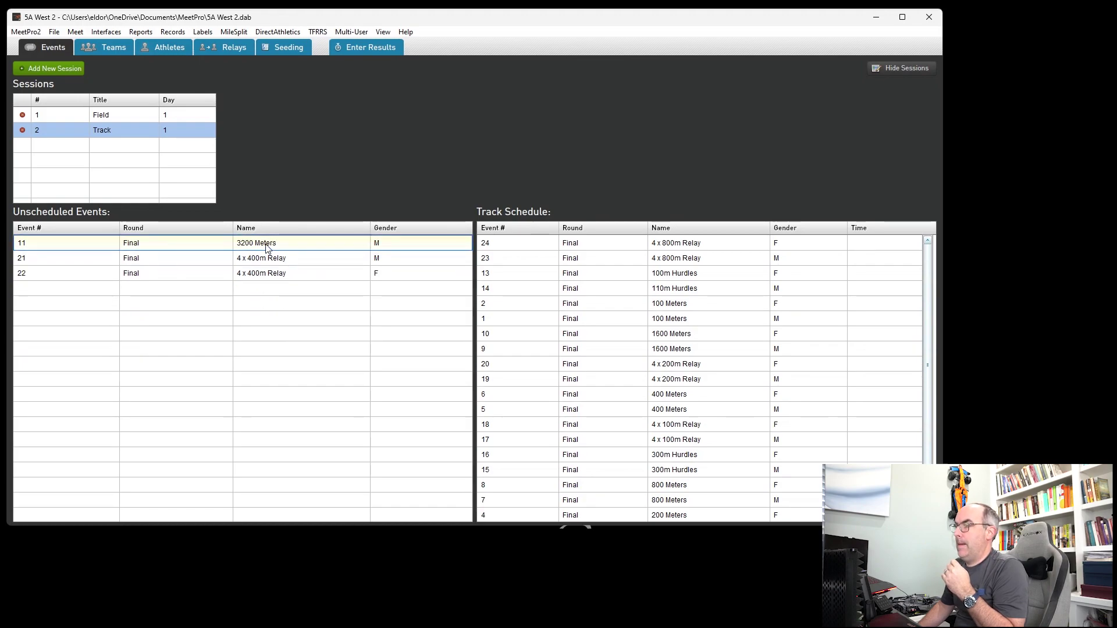
pyautogui.doubleClick(265, 245)
# - Finish the Track schedule with the women's 4 x 400m Relay followed by the men's
pyautogui.click(266, 262)
pyautogui.doubleClick(265, 261)
pyautogui.click(265, 240)
pyautogui.doubleClick(265, 239)
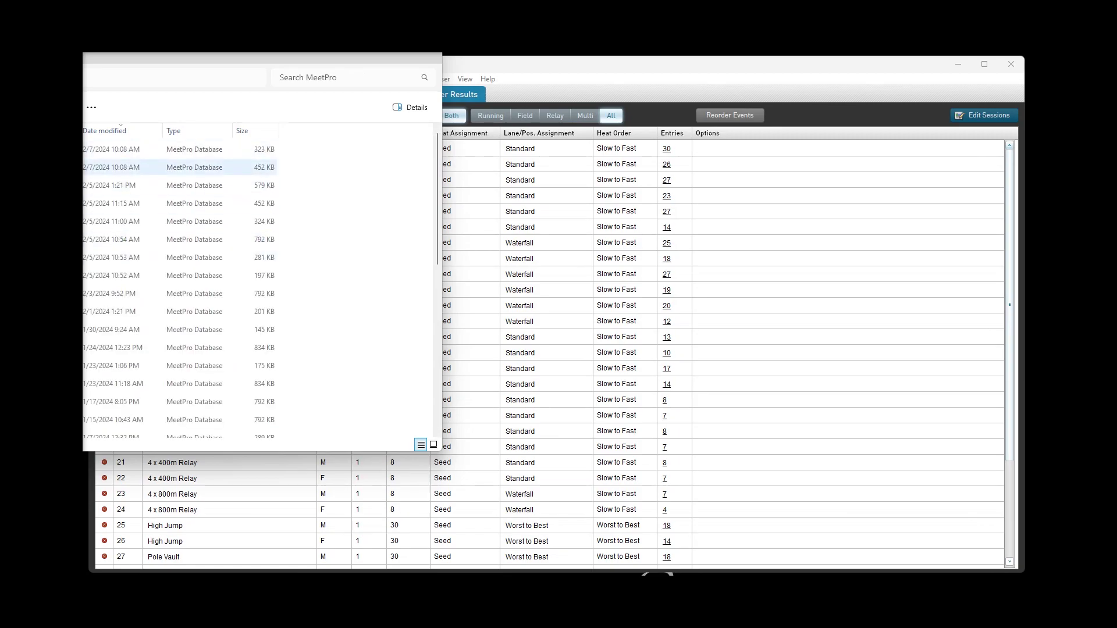
# - Delete the 452 KB database dated 2/7/2024 10:08 AM from the MeetPro folder and dismiss the folder window
pyautogui.press('Delete')
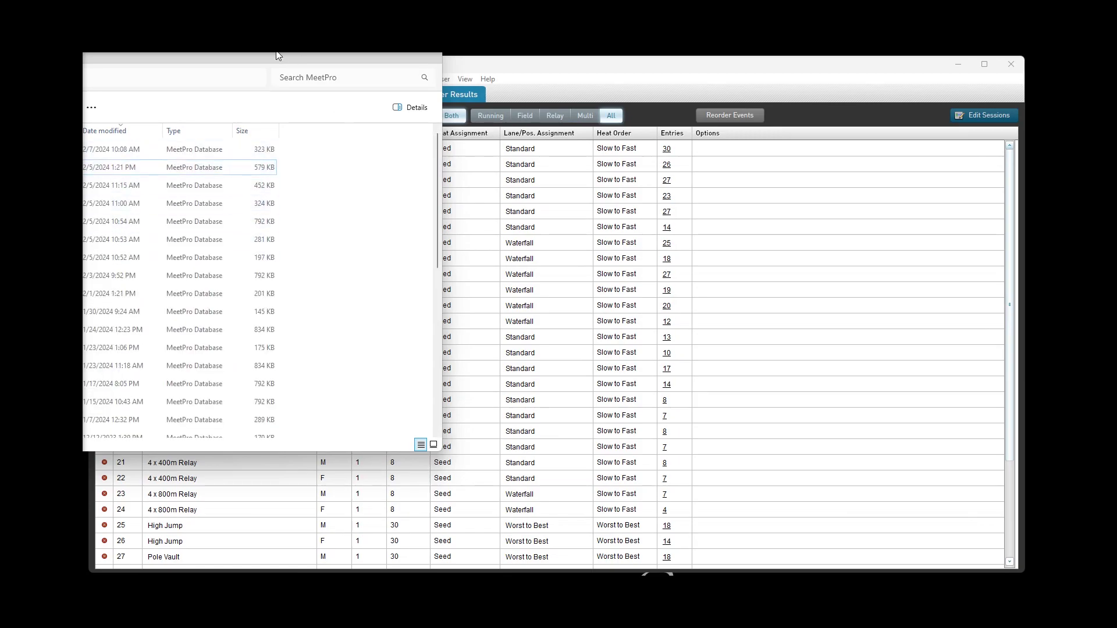
pyautogui.click(418, 53)
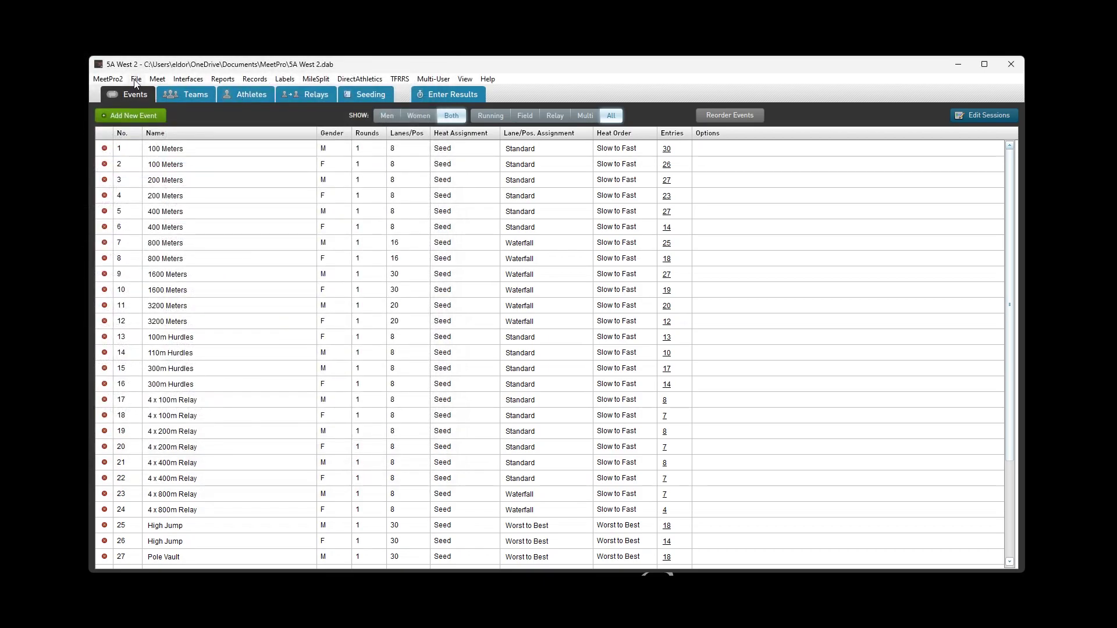
# - Create a new meet from the 2023 HS Template and save it as 5A West 3 in the MeetPro folder
pyautogui.click(135, 79)
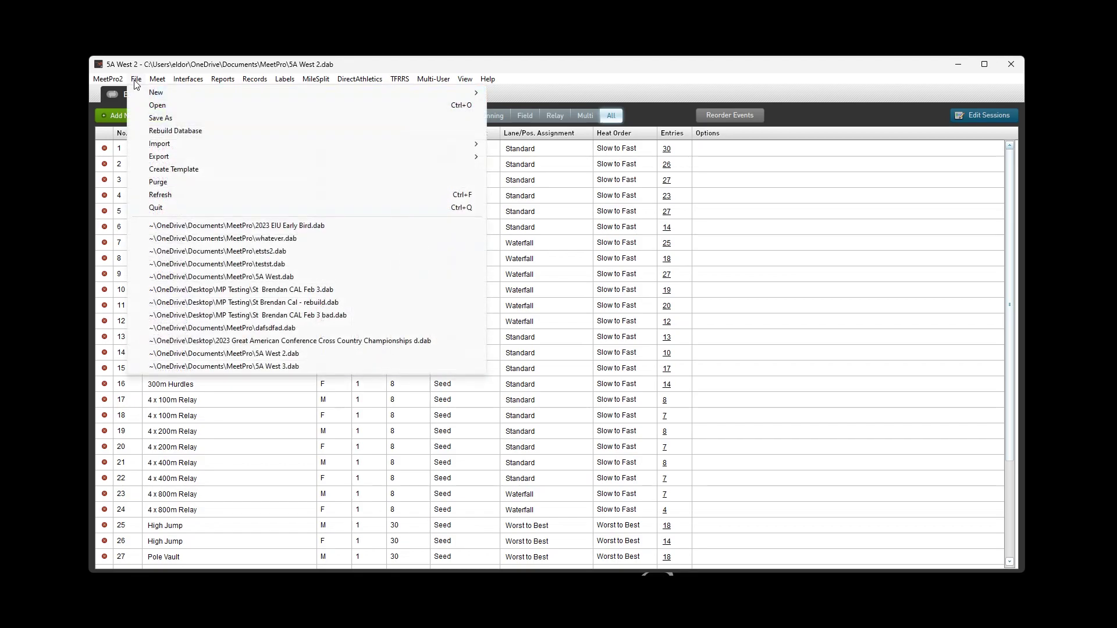
pyautogui.moveTo(146, 93)
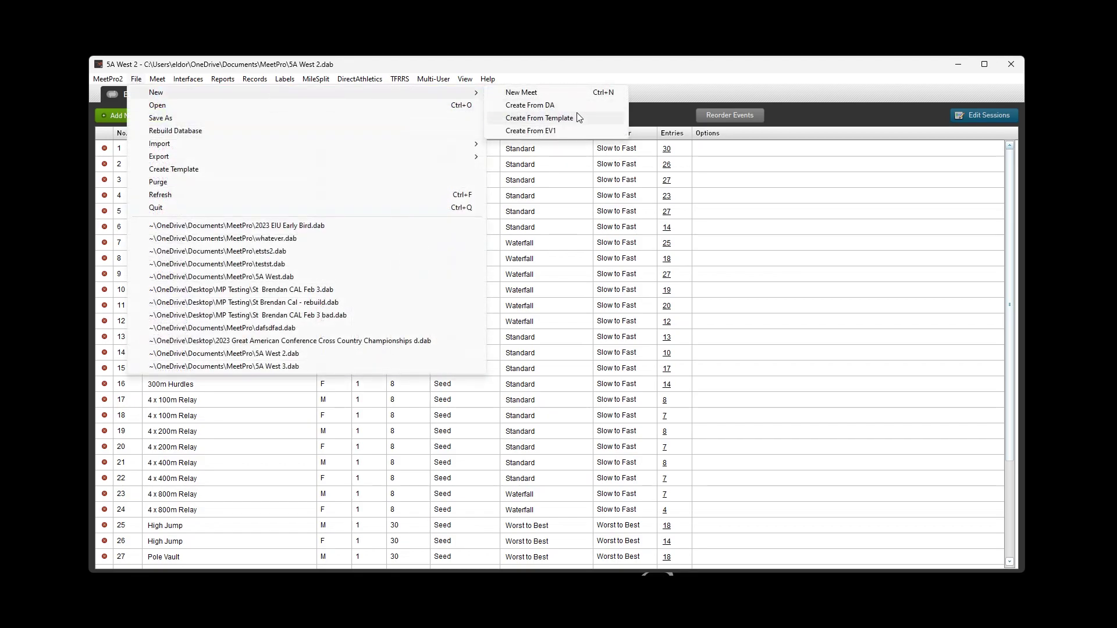
pyautogui.click(540, 118)
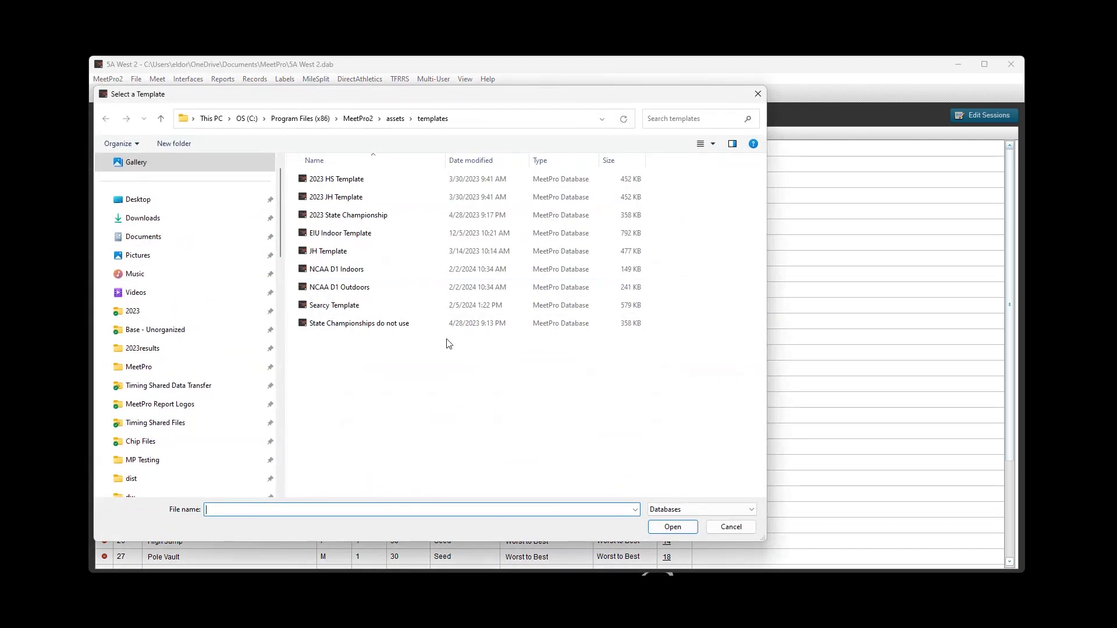
pyautogui.click(382, 178)
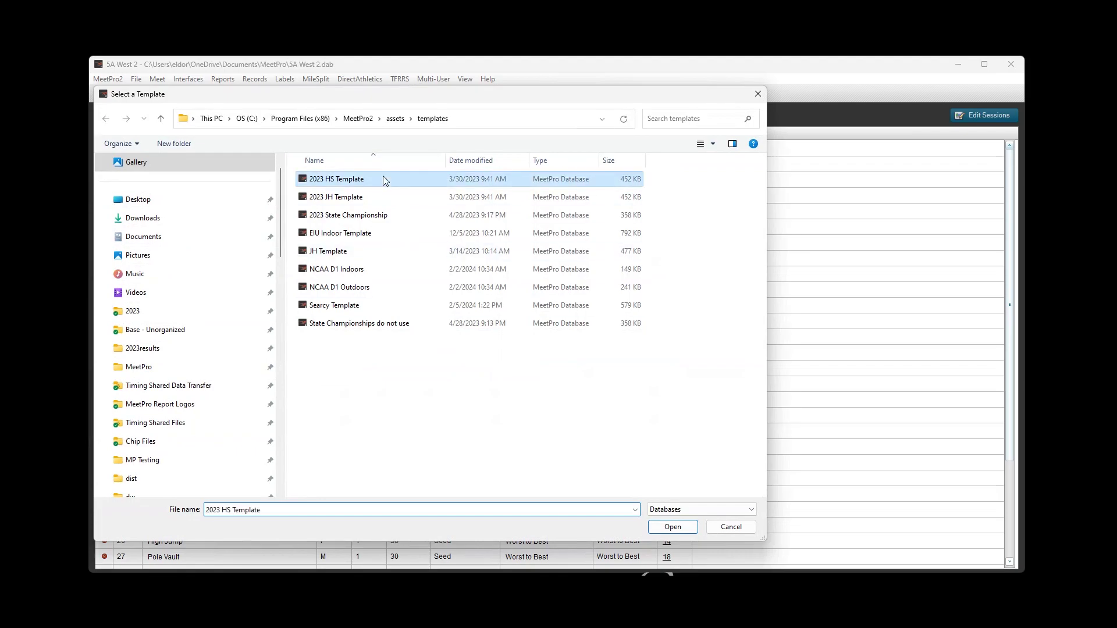
pyautogui.press('Return')
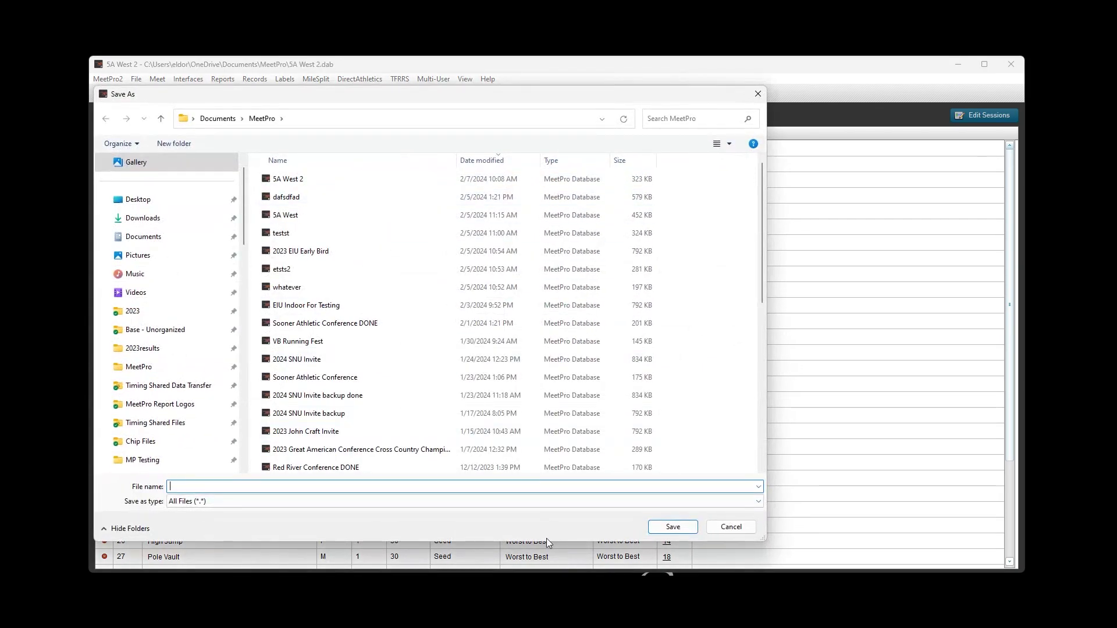
pyautogui.write('5A Wes')
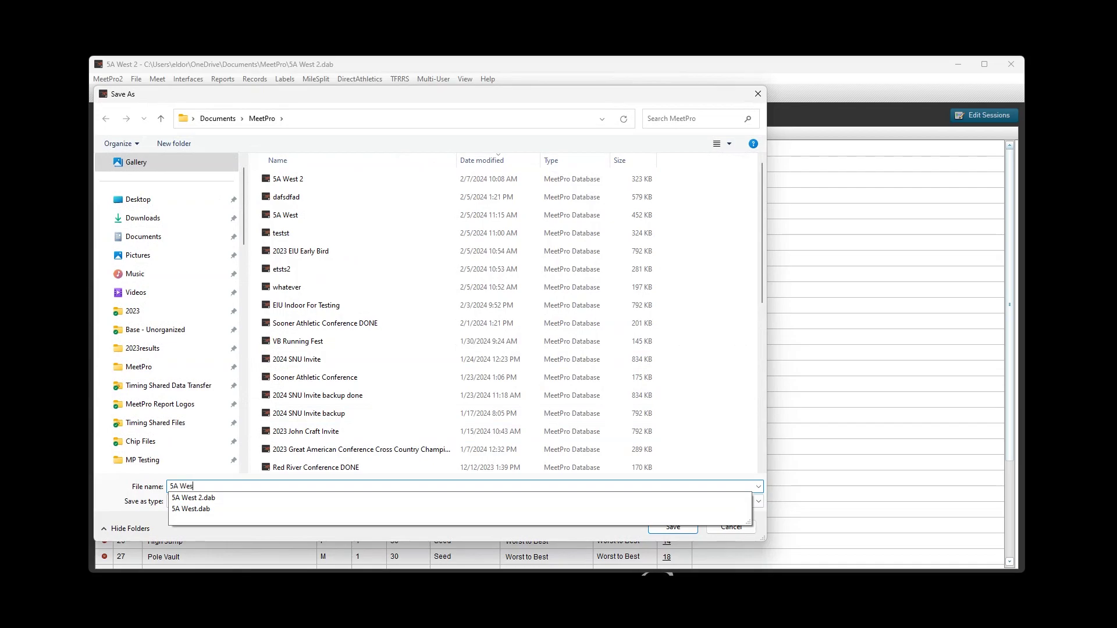
pyautogui.write('t 3')
pyautogui.press('Return')
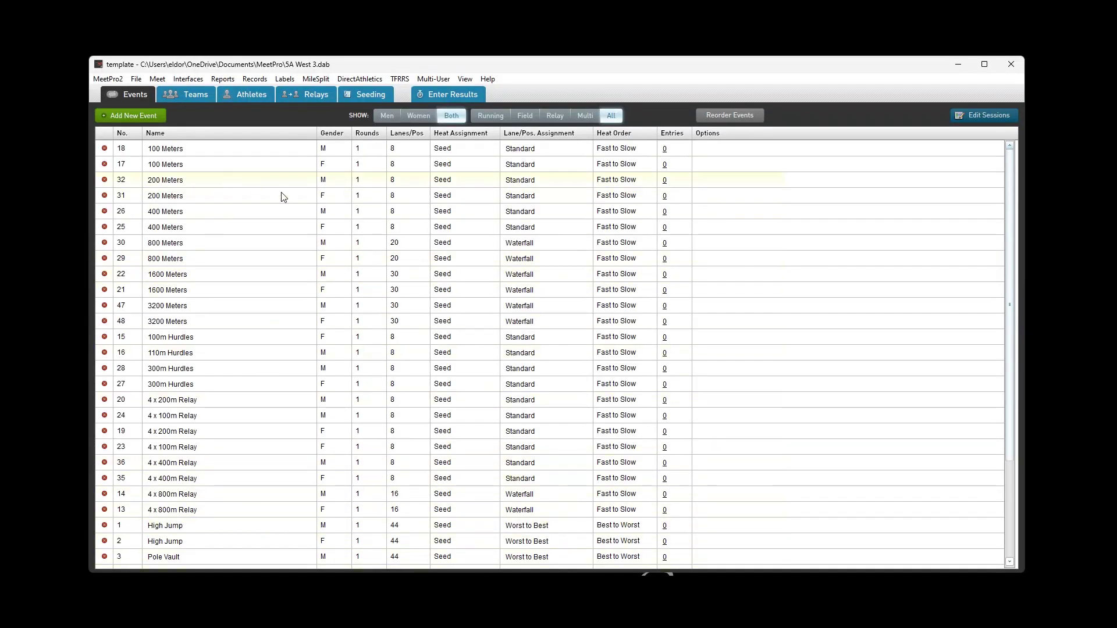
# - In the new meet's setup, set the name to 5A West and the start date to 04/27/2023
pyautogui.scroll(-1, 283, 197)
pyautogui.scroll(1, 463, 445)
pyautogui.click(316, 78)
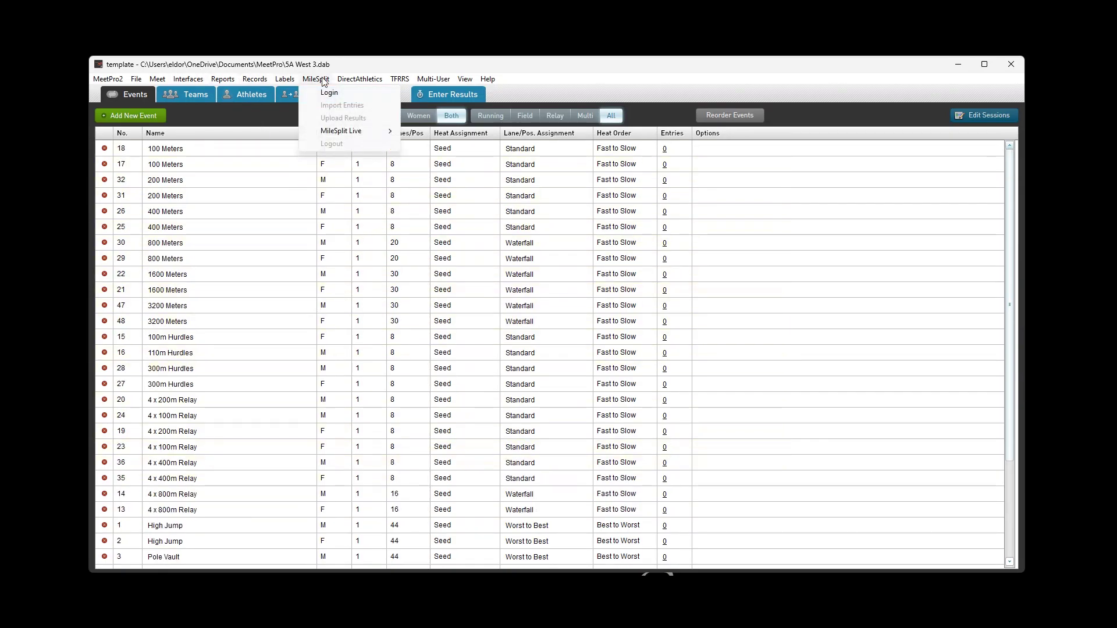
pyautogui.click(169, 93)
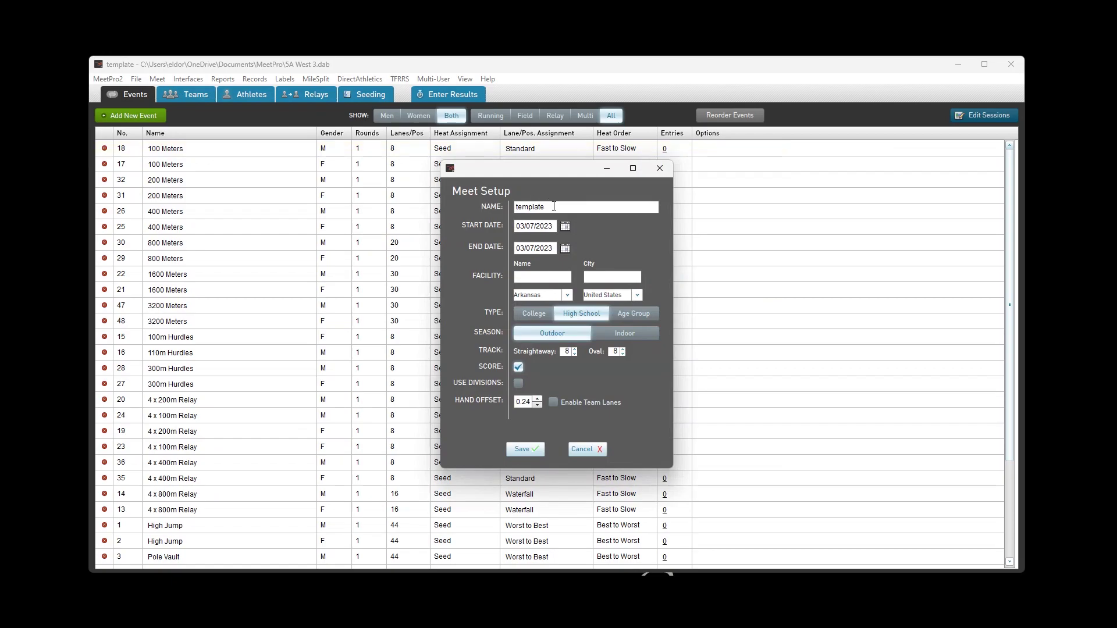
pyautogui.doubleClick(554, 206)
pyautogui.write('5A')
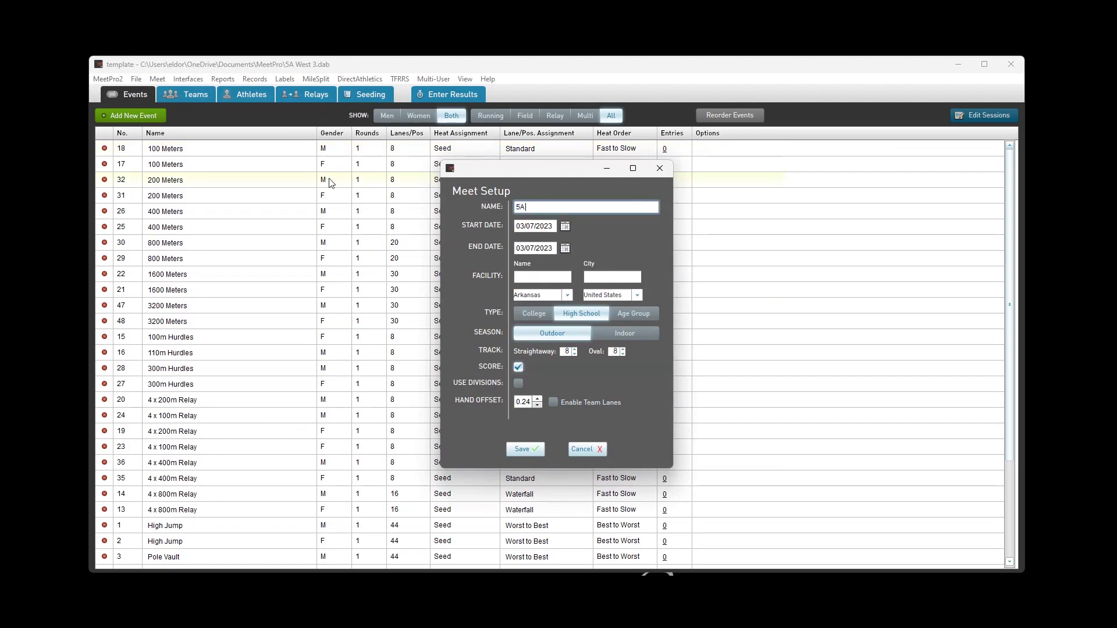
pyautogui.write(' West')
pyautogui.press('Tab')
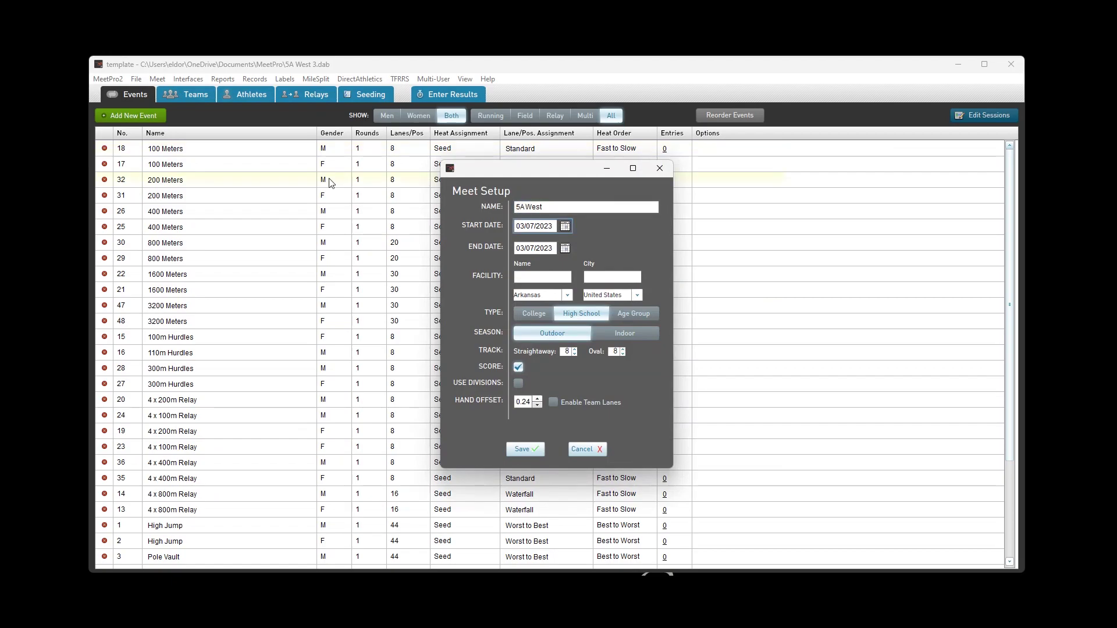
pyautogui.click(567, 231)
pyautogui.click(654, 228)
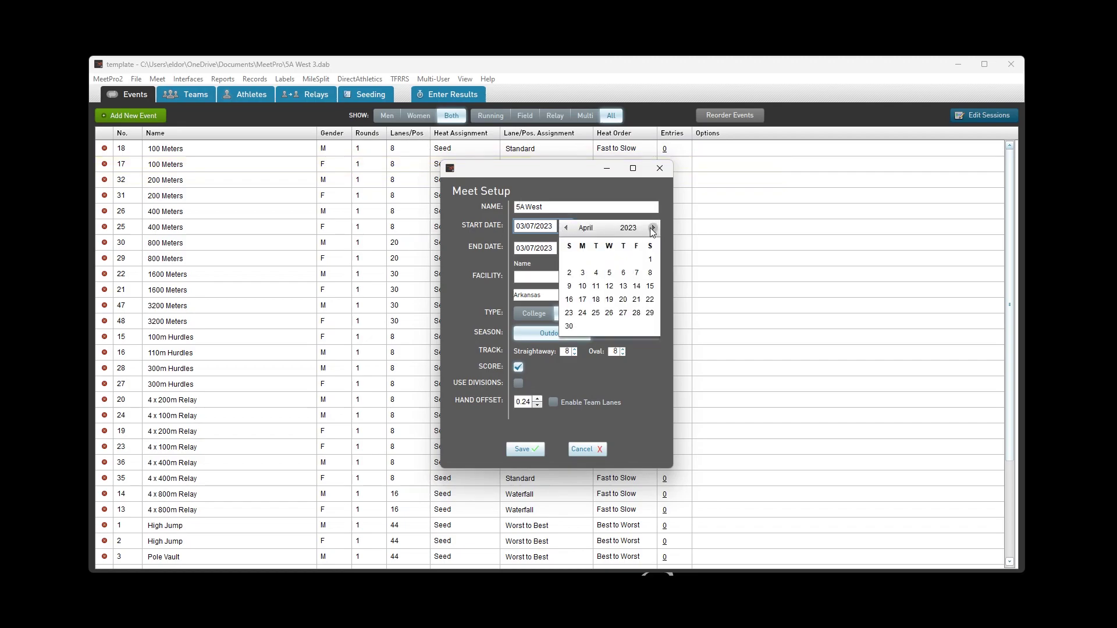
pyautogui.click(623, 313)
# - Enter Vilonia HS as the facility and Vilonia as its city, and save the meet setup
pyautogui.click(552, 276)
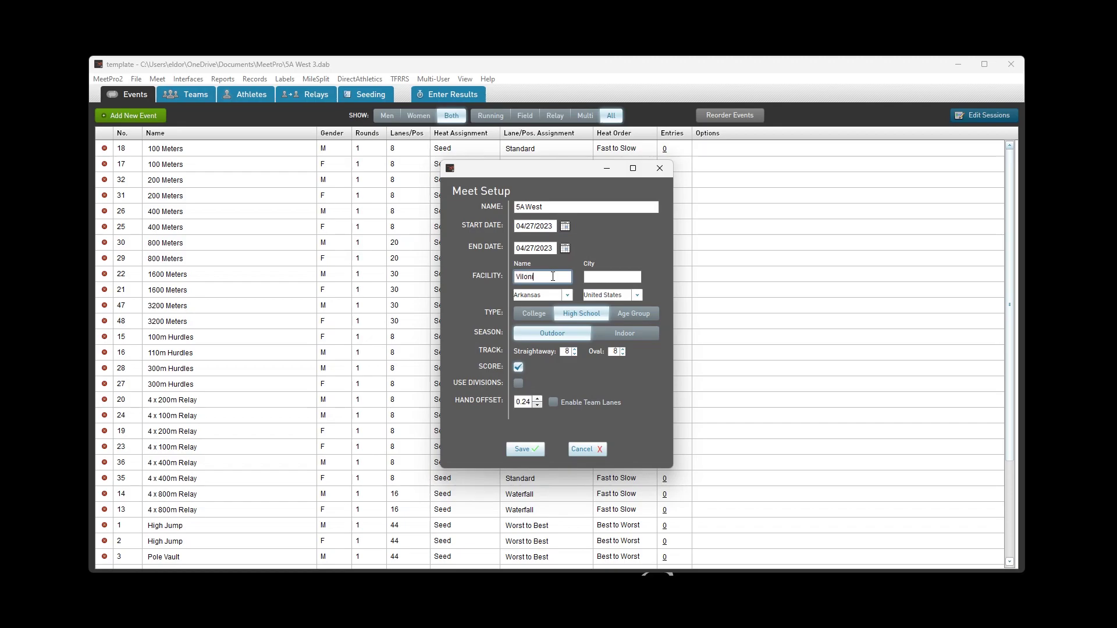
pyautogui.press('Tab')
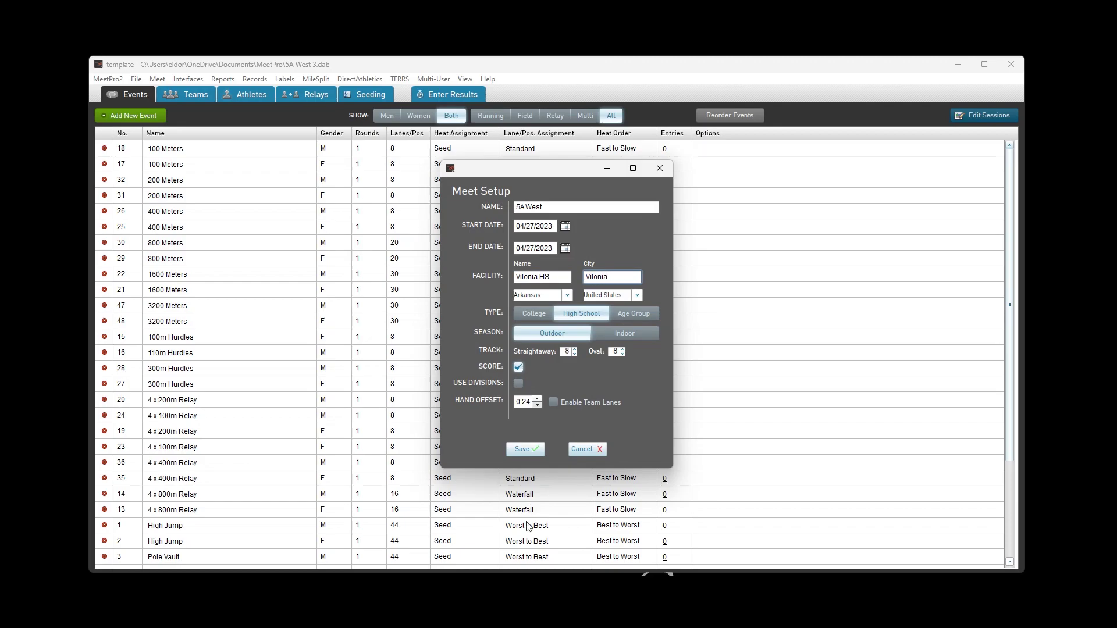
pyautogui.click(523, 449)
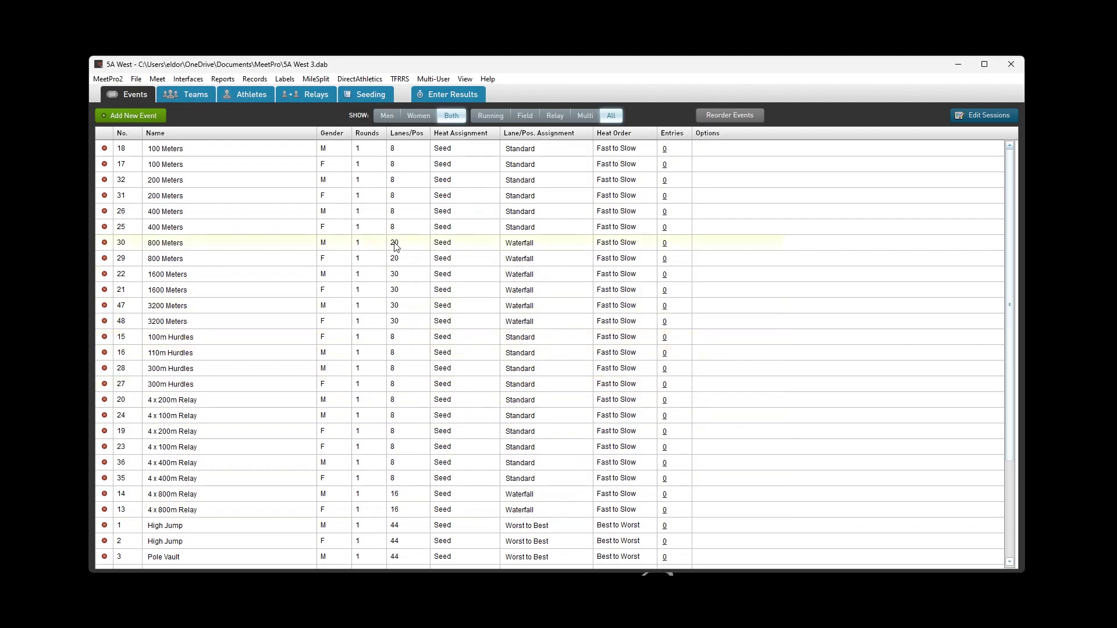
# - Log in to MileSplit with the remembered account credentials
pyautogui.click(223, 78)
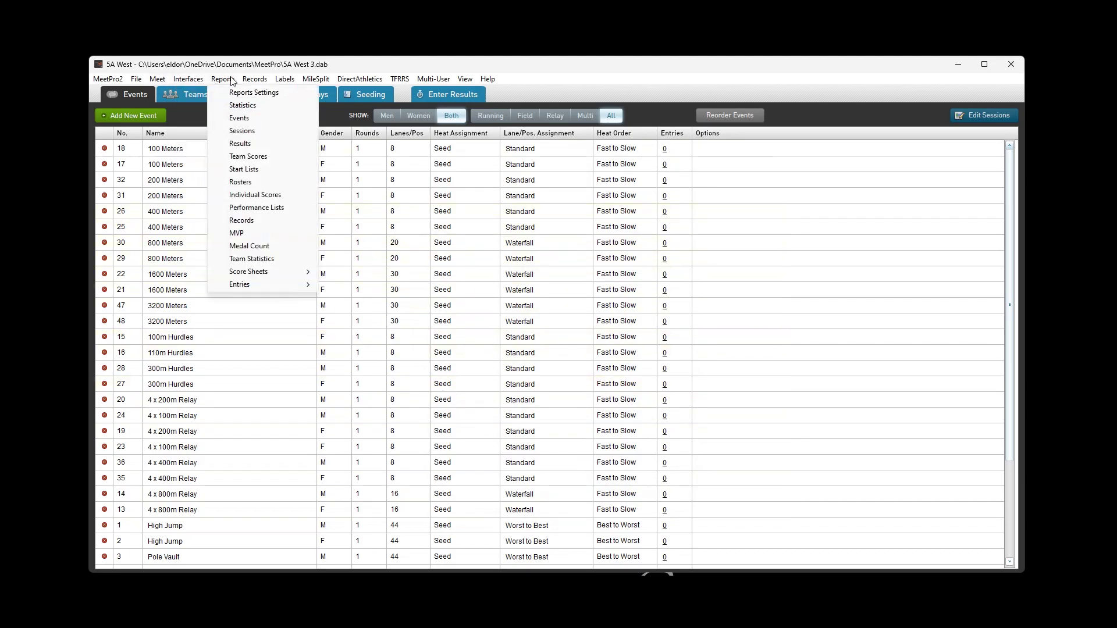
pyautogui.click(318, 93)
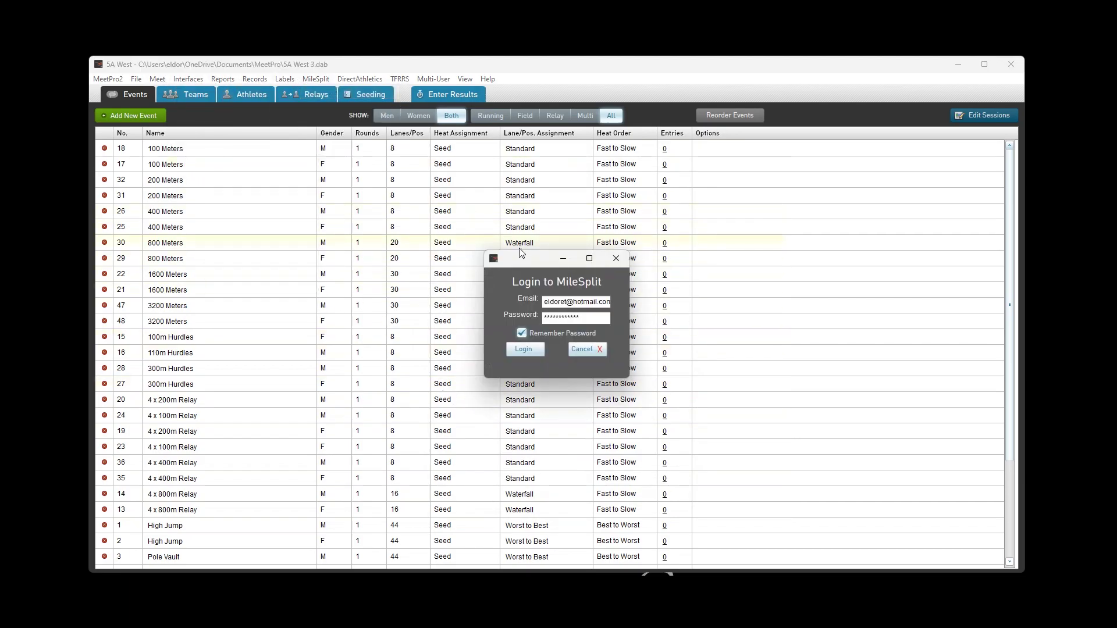
pyautogui.click(532, 350)
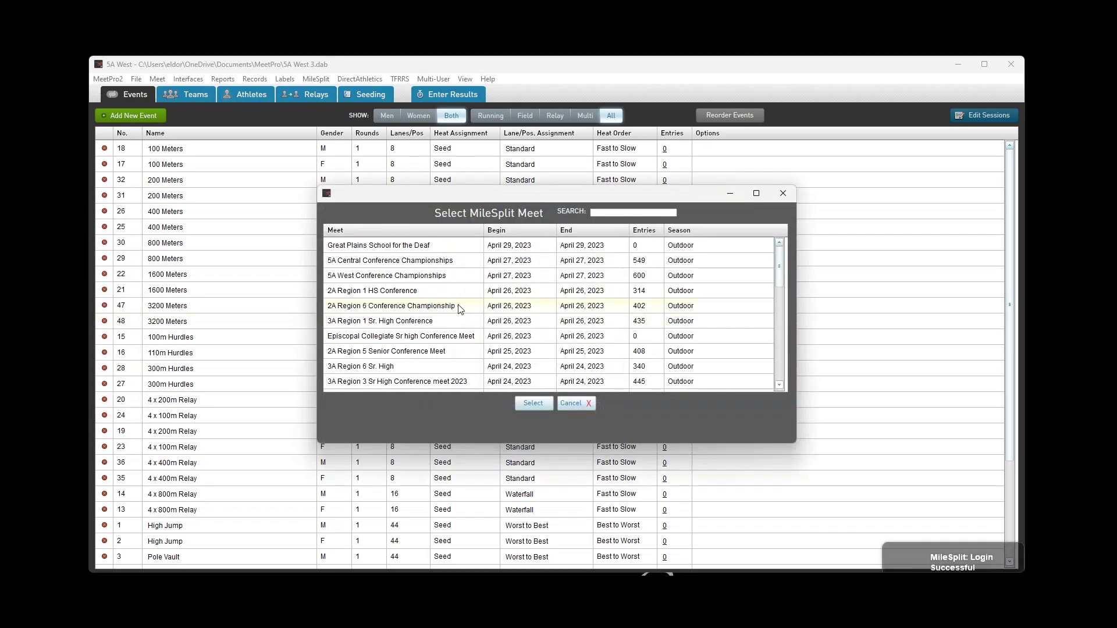
# - Import the entries of the 5A West Conference Championships from MileSplit with Import Events and Divisions enabled
pyautogui.click(410, 275)
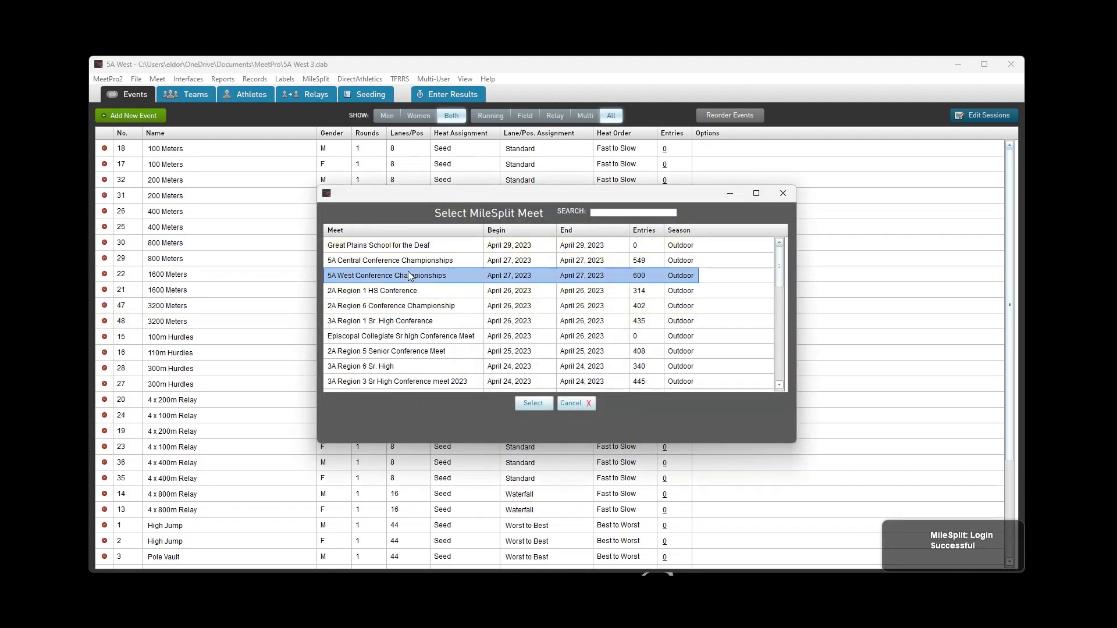
pyautogui.click(541, 402)
pyautogui.click(518, 310)
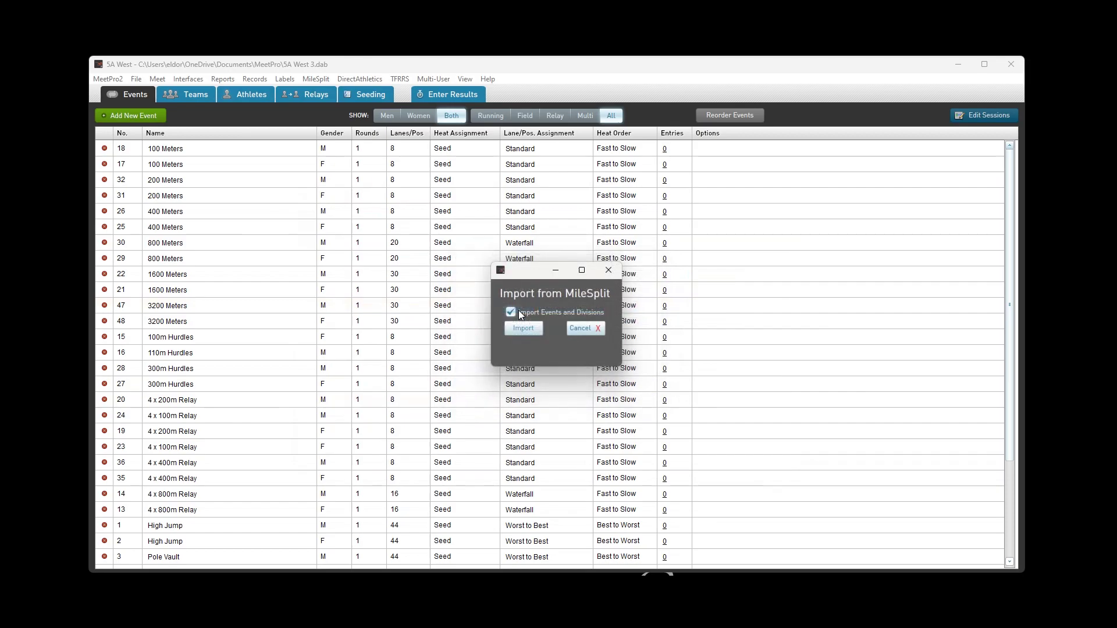
pyautogui.click(514, 329)
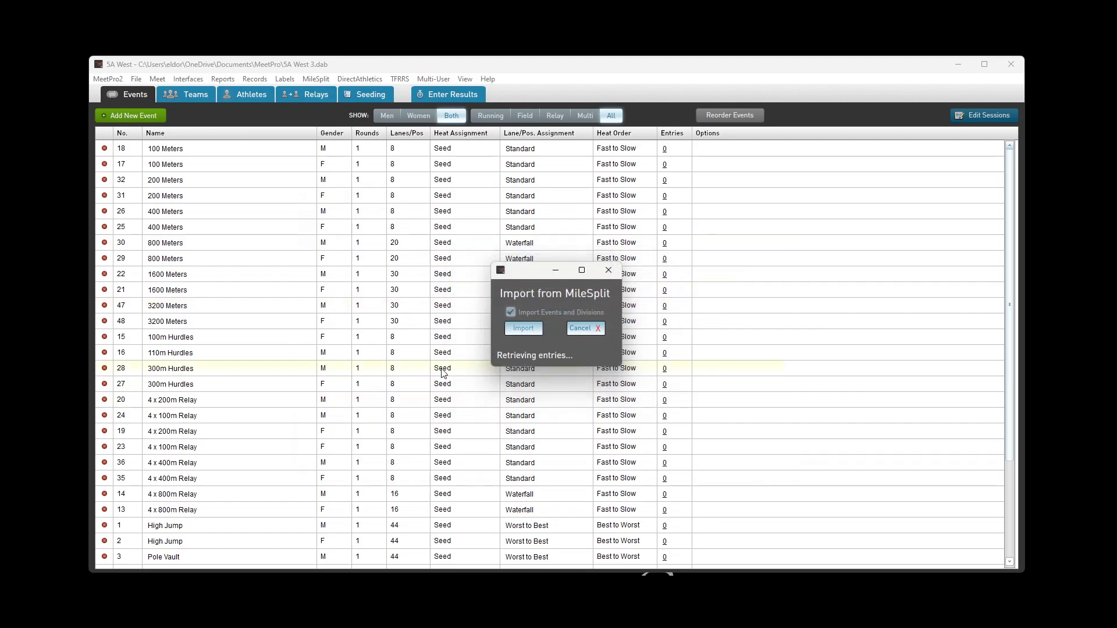
# - Change the Prompt for Breakpoints option in the seeding prompt configuration, save it, and seed all unseeded events
pyautogui.click(365, 94)
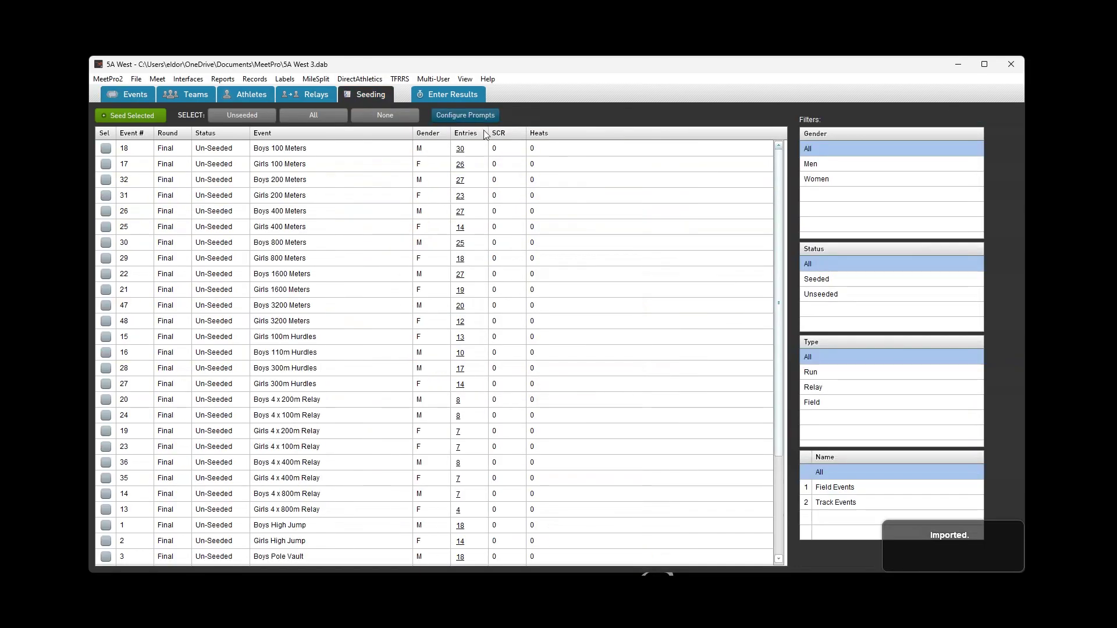
pyautogui.click(488, 116)
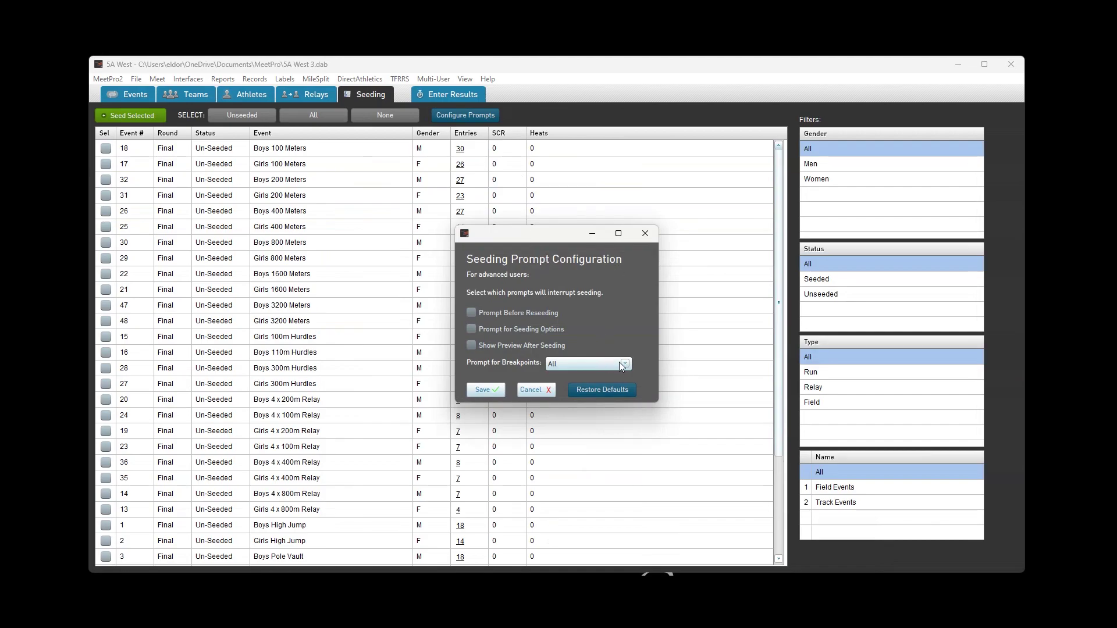
pyautogui.click(622, 363)
pyautogui.click(603, 354)
pyautogui.click(492, 393)
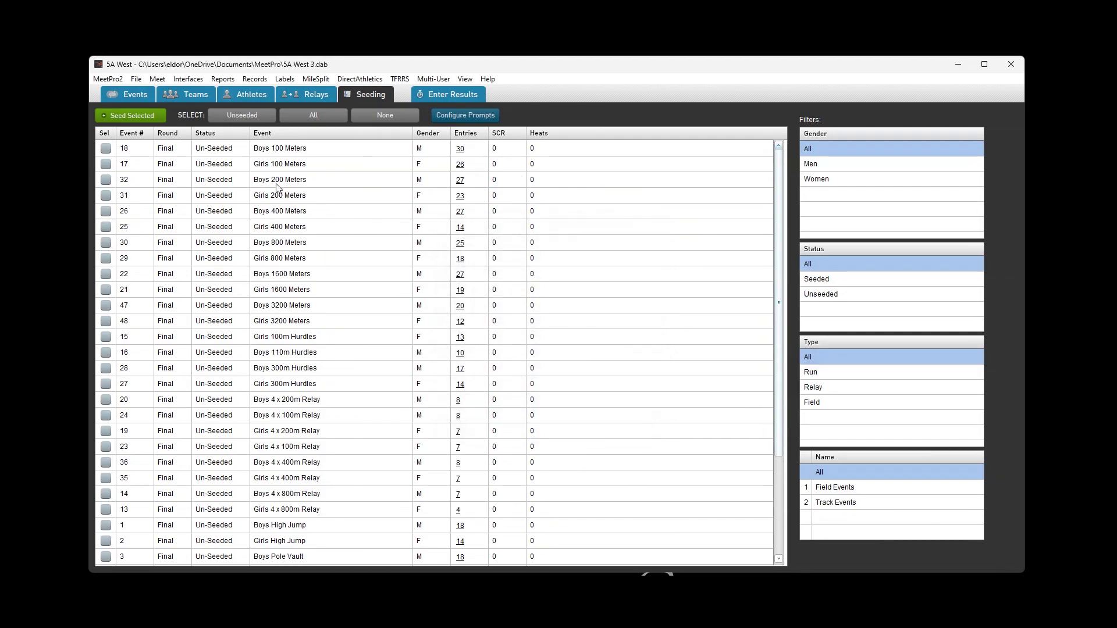
pyautogui.click(249, 114)
pyautogui.click(154, 112)
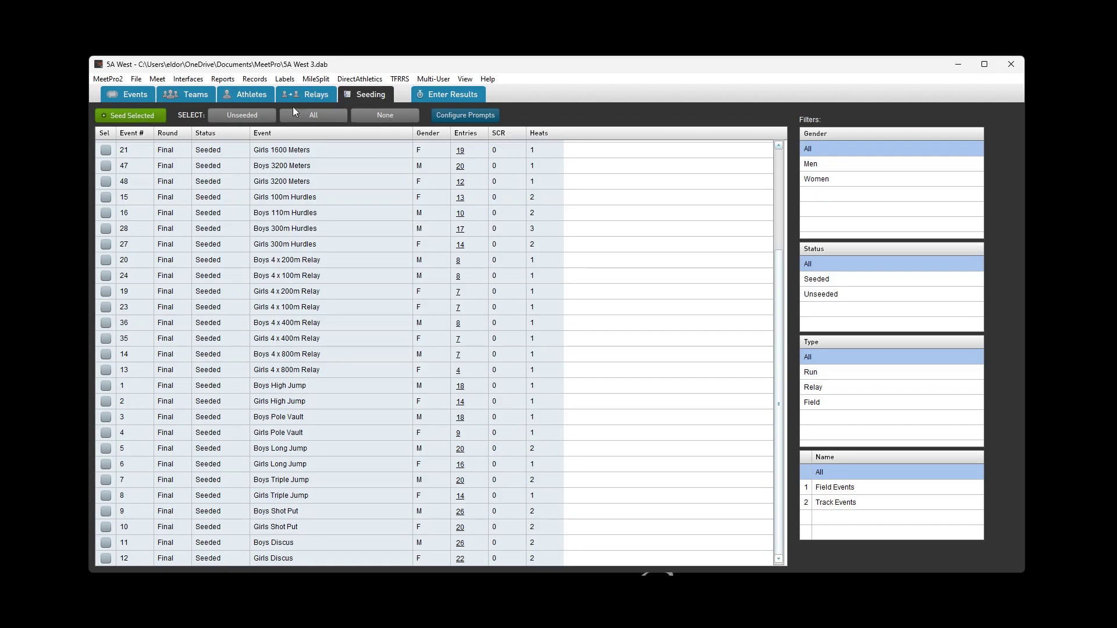
# - Review the Track Events session's schedule and the unscheduled events in the session editor
pyautogui.click(135, 96)
pyautogui.click(985, 118)
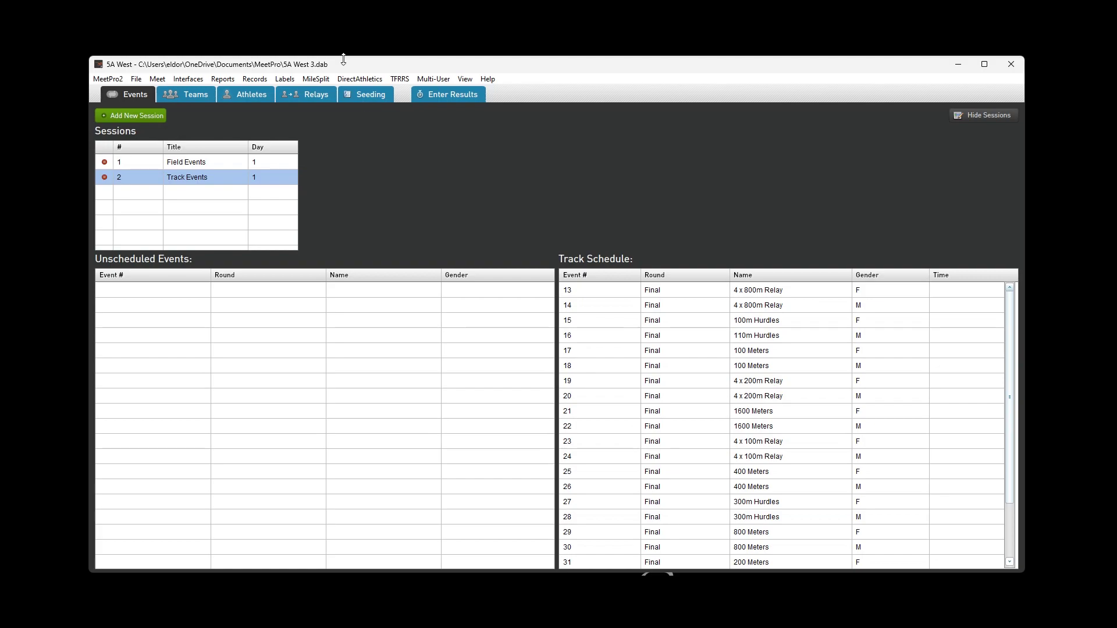
pyautogui.click(187, 80)
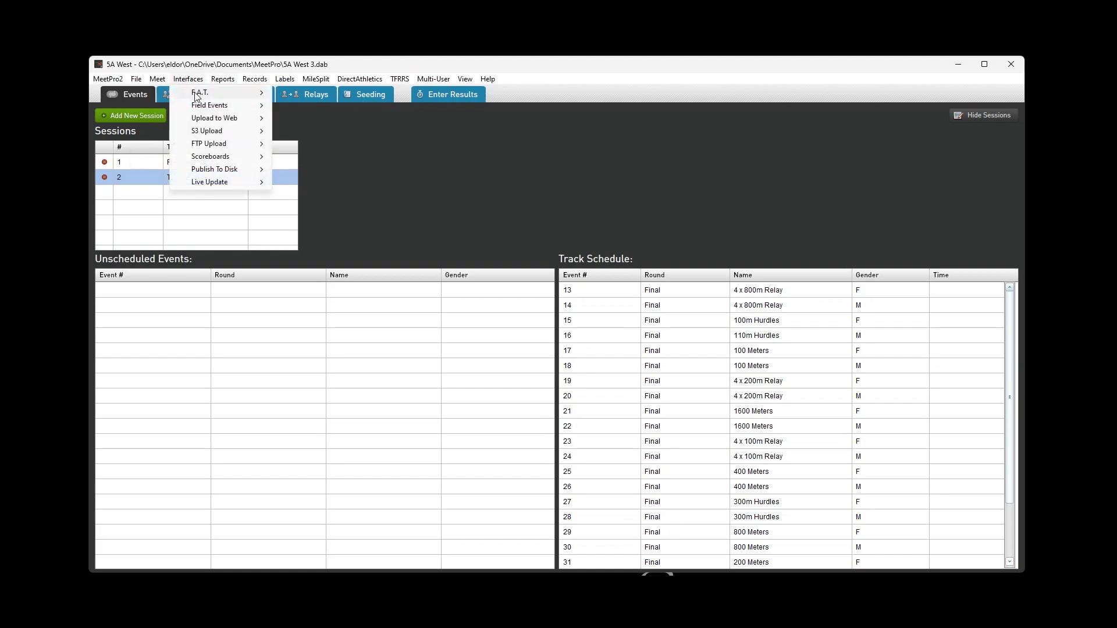
pyautogui.moveTo(232, 93)
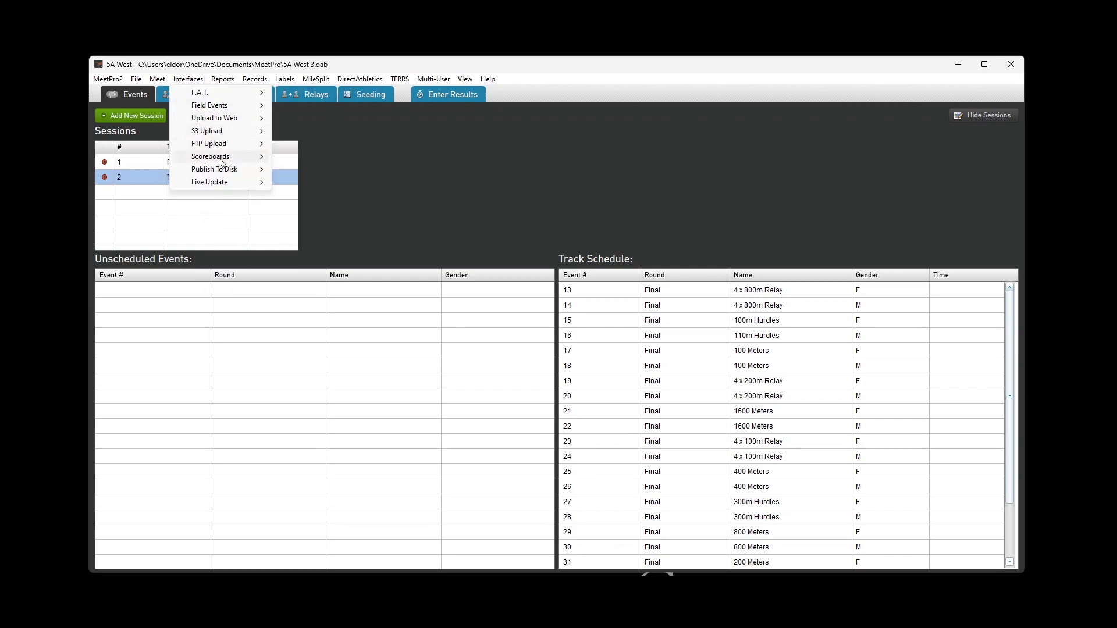
pyautogui.moveTo(221, 149)
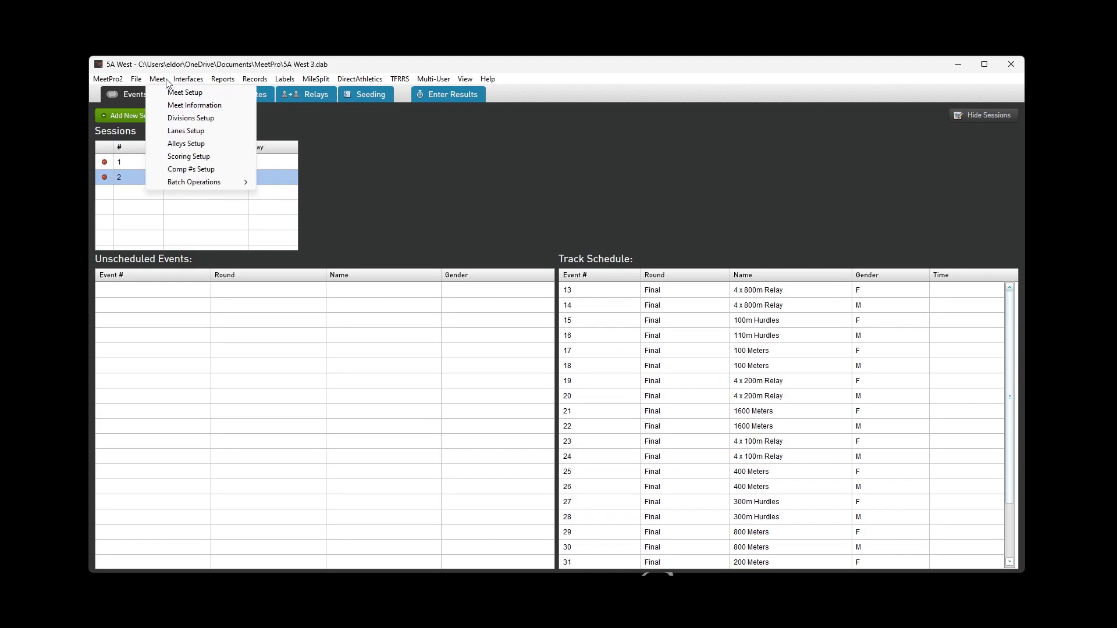
pyautogui.moveTo(157, 79)
pyautogui.click(460, 224)
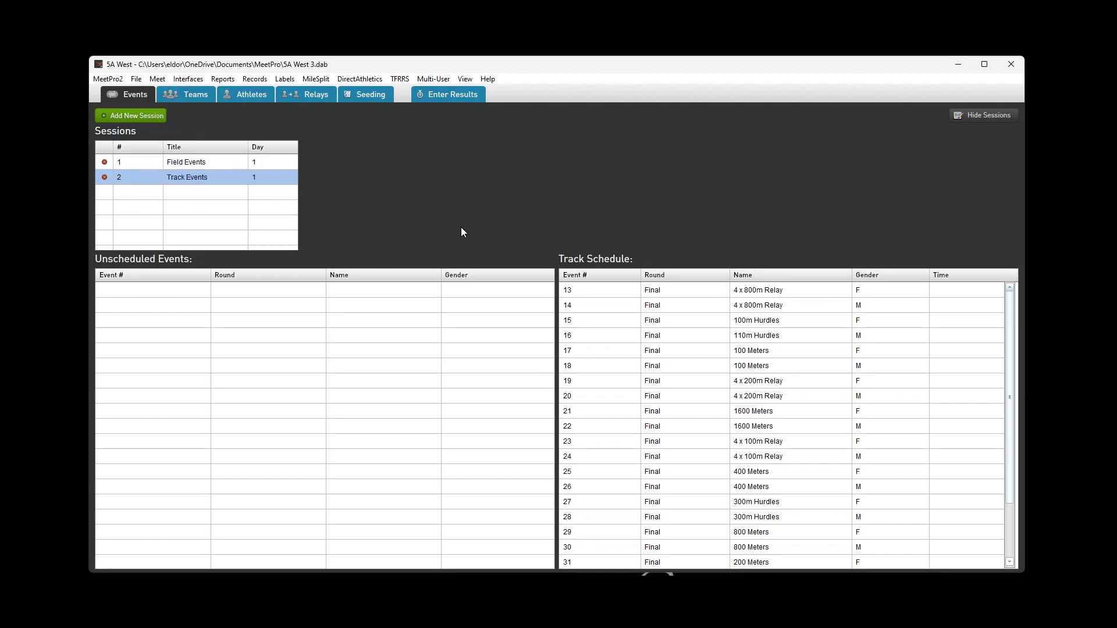
# - Examine the seeded heats of the men's and women's 200 Meters and the women's 400 Meters in results entry
pyautogui.click(442, 97)
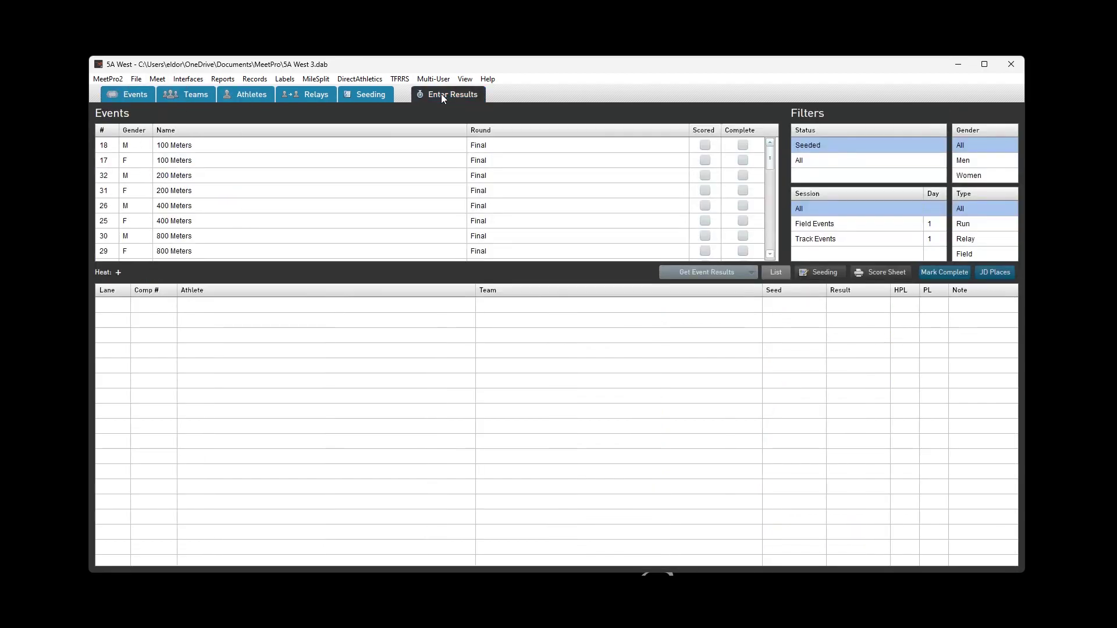
pyautogui.click(400, 174)
pyautogui.click(399, 192)
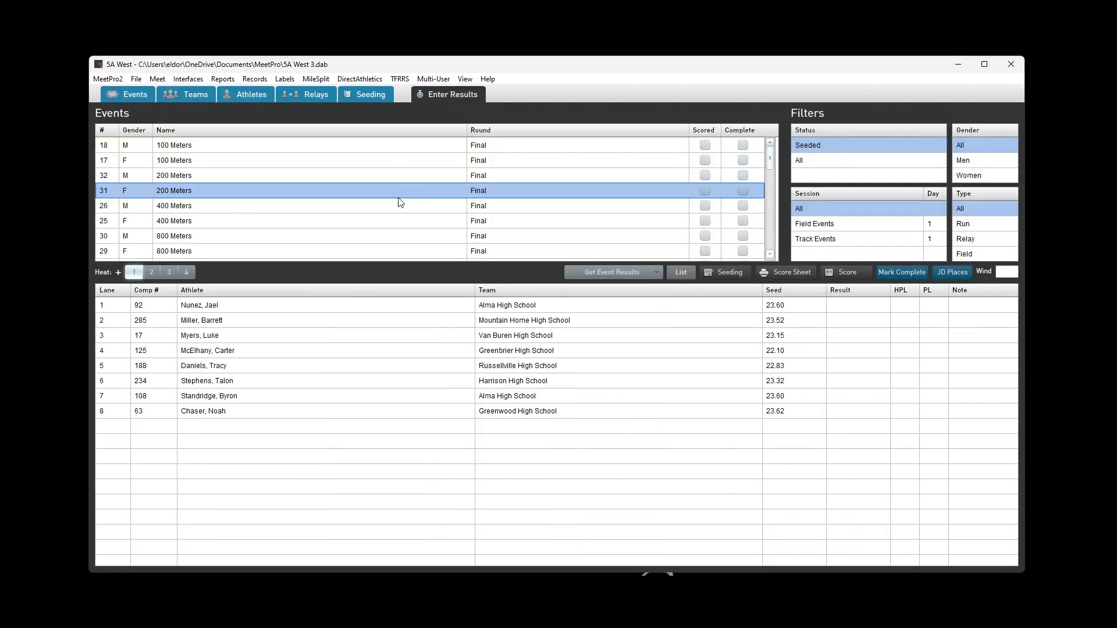
pyautogui.click(397, 221)
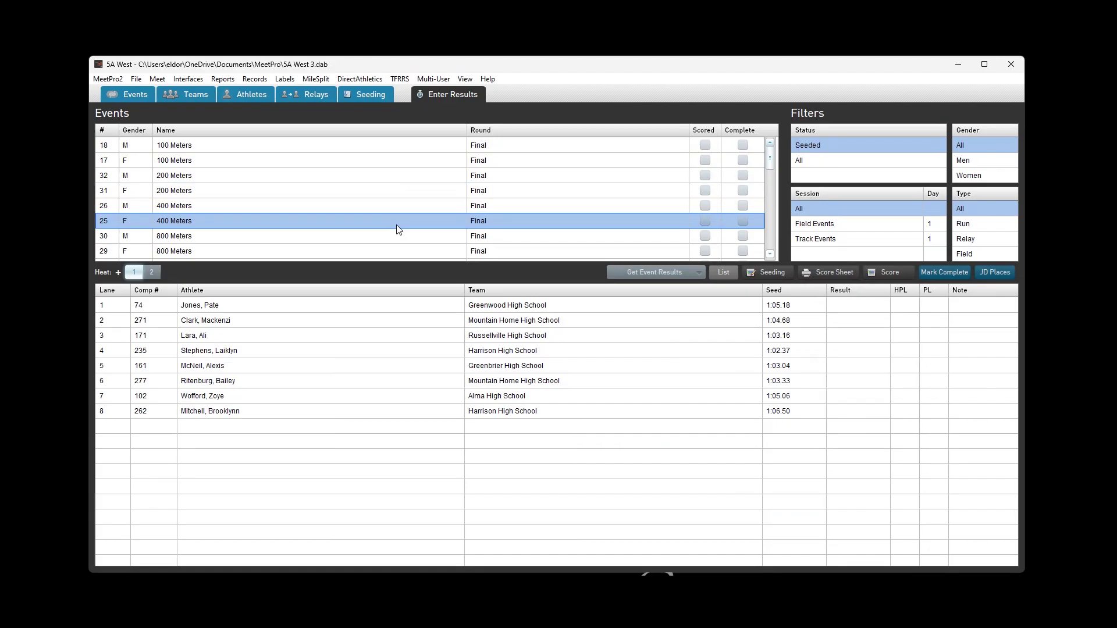